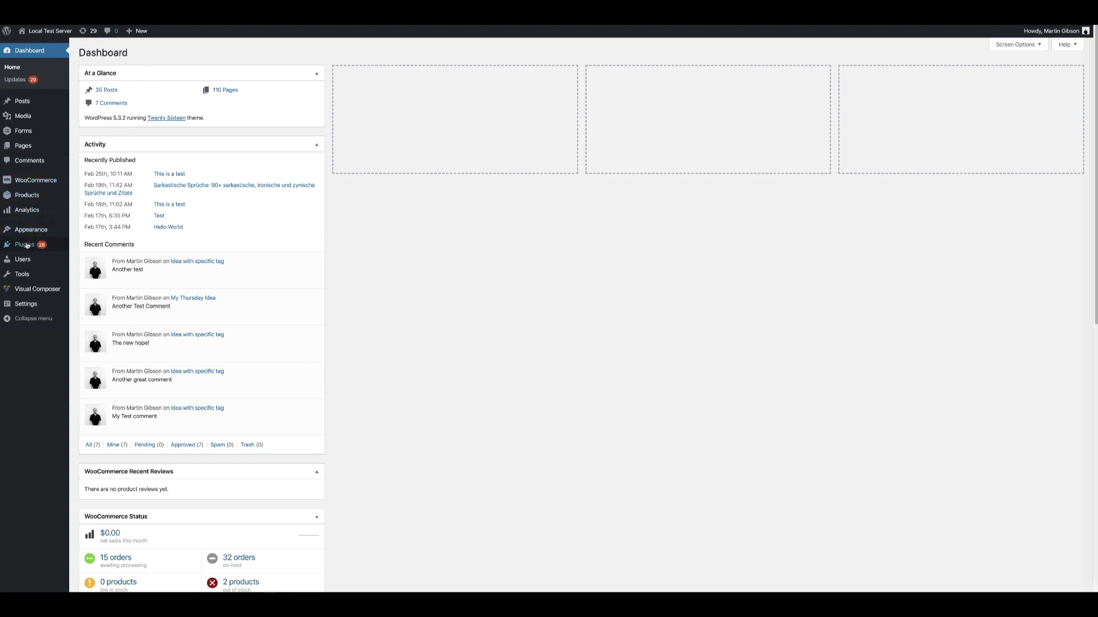
Step: Upload and install the plugin file custom-admin-interface-pro.zip, and activate it
click(26, 245)
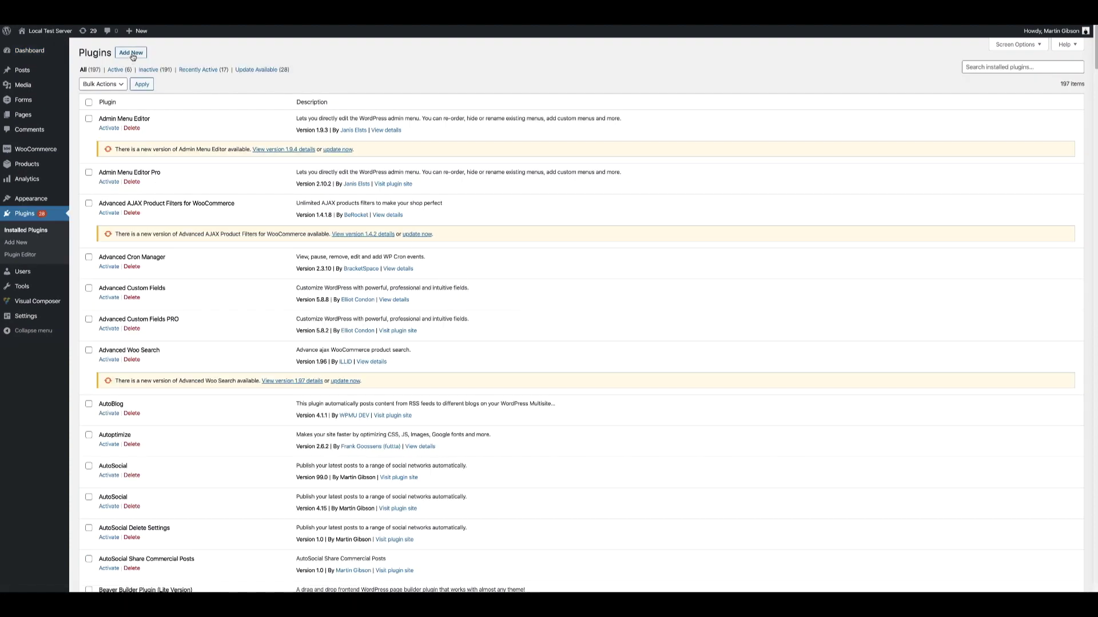
click(132, 53)
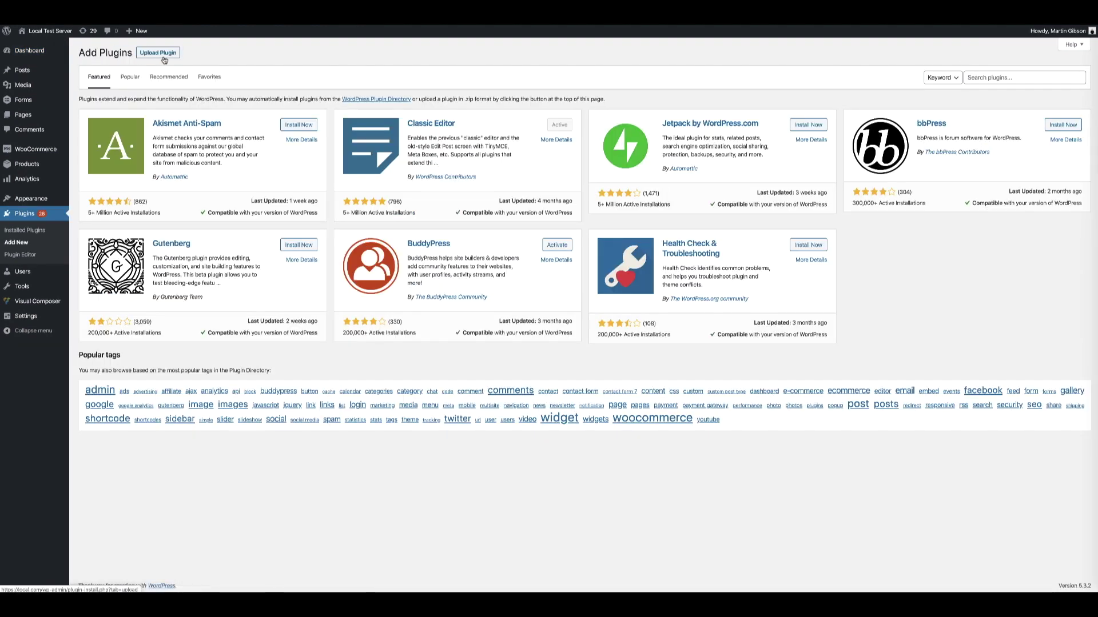
click(162, 54)
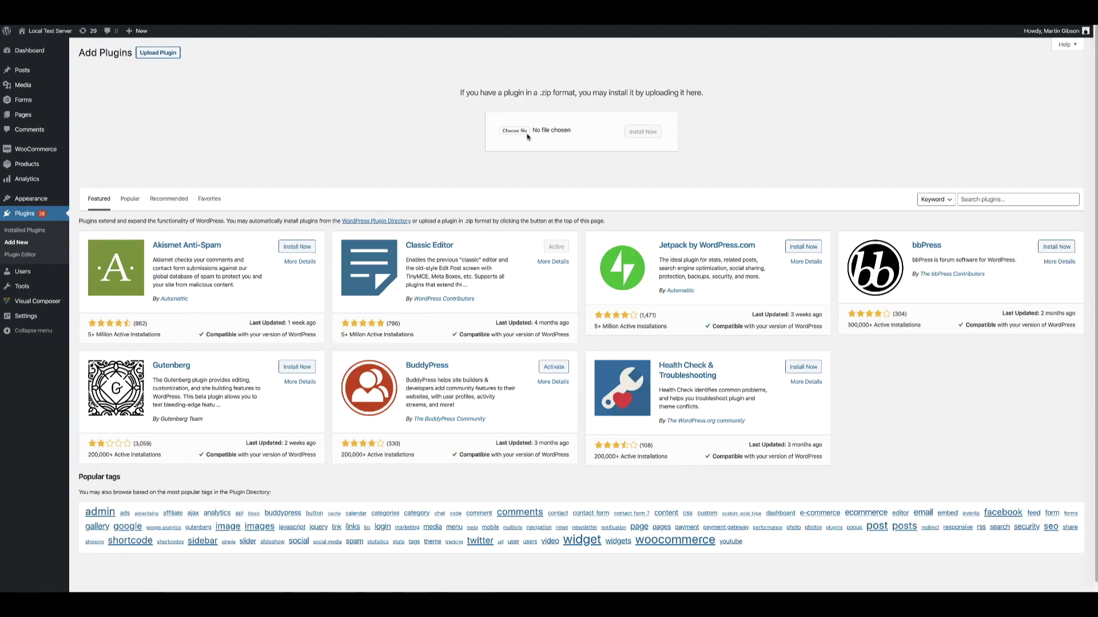
click(523, 132)
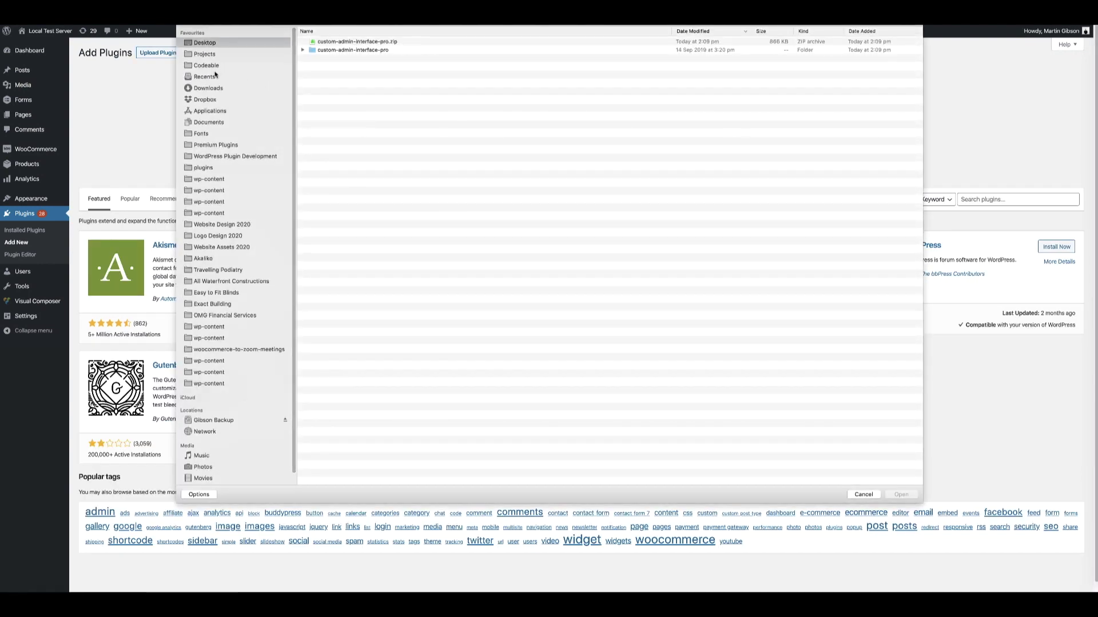
double_click(355, 43)
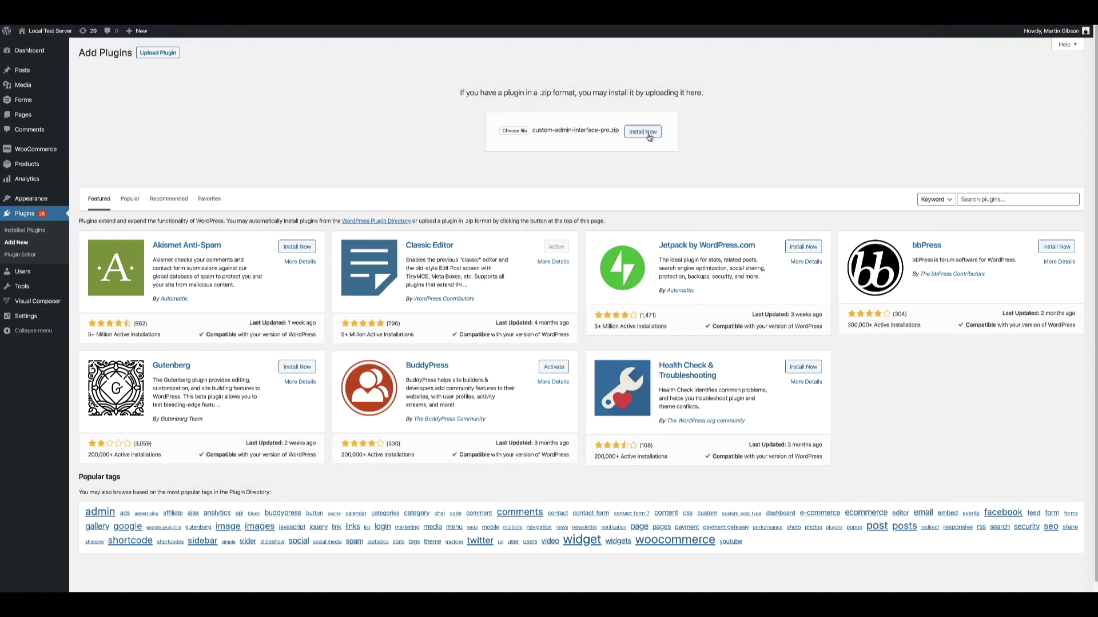
click(650, 138)
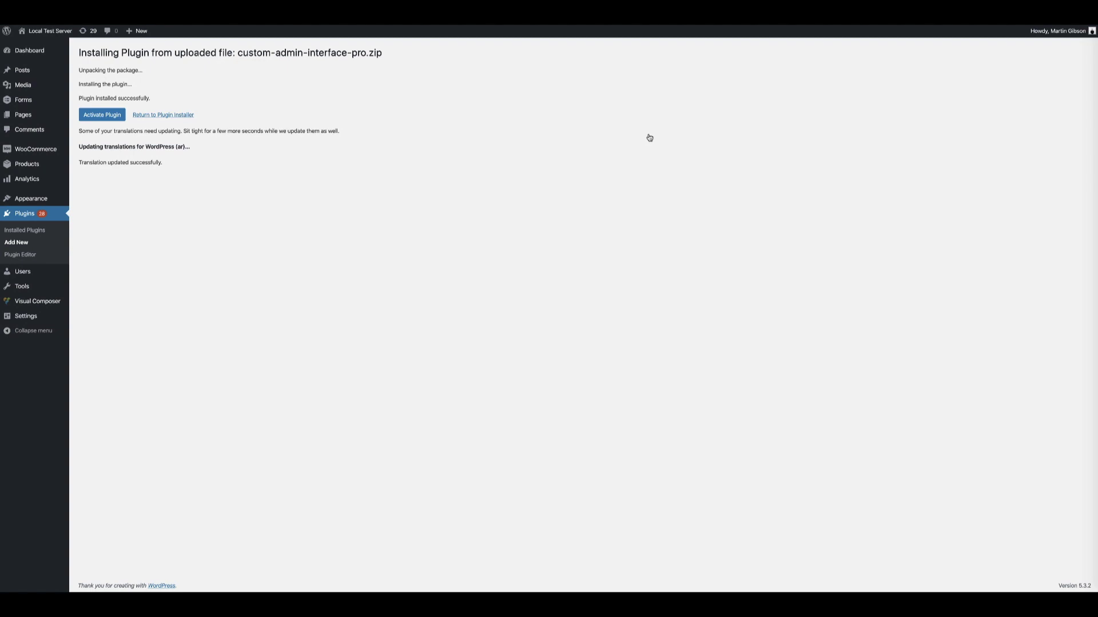
click(115, 112)
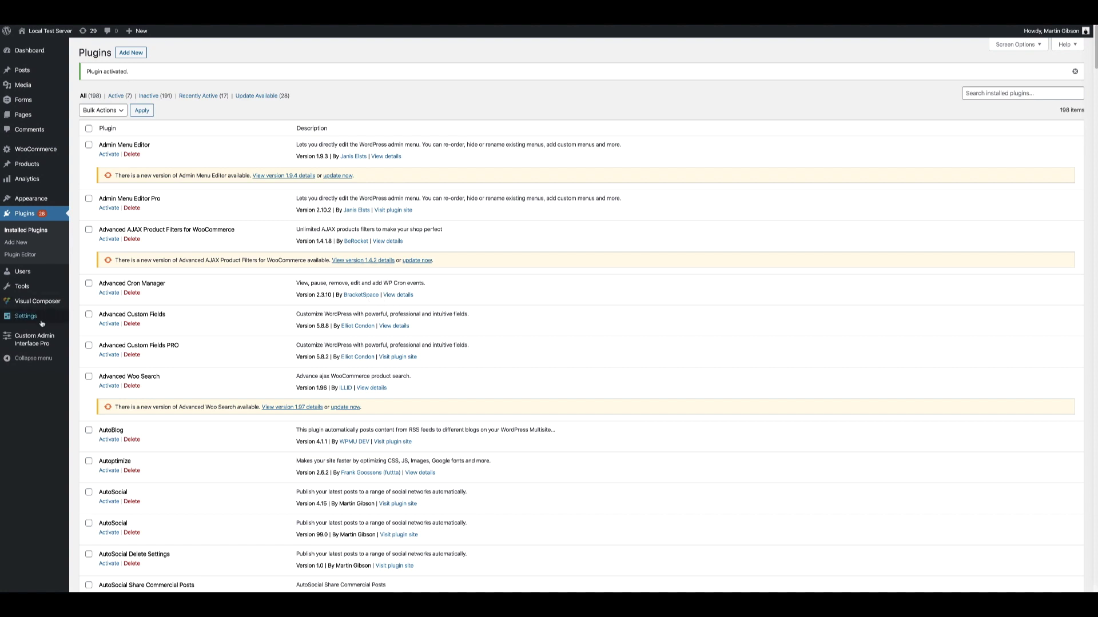
Step: Open the General settings of Custom Admin Interface Pro and review the purchase, favicon, footer text and update options
mouse_move(44, 338)
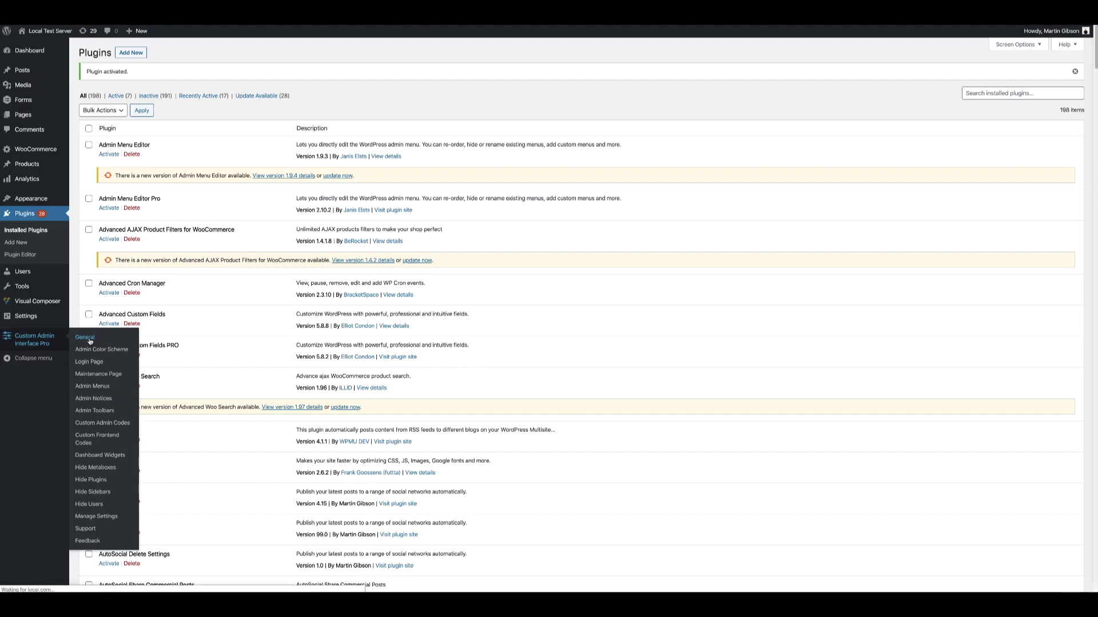
click(86, 338)
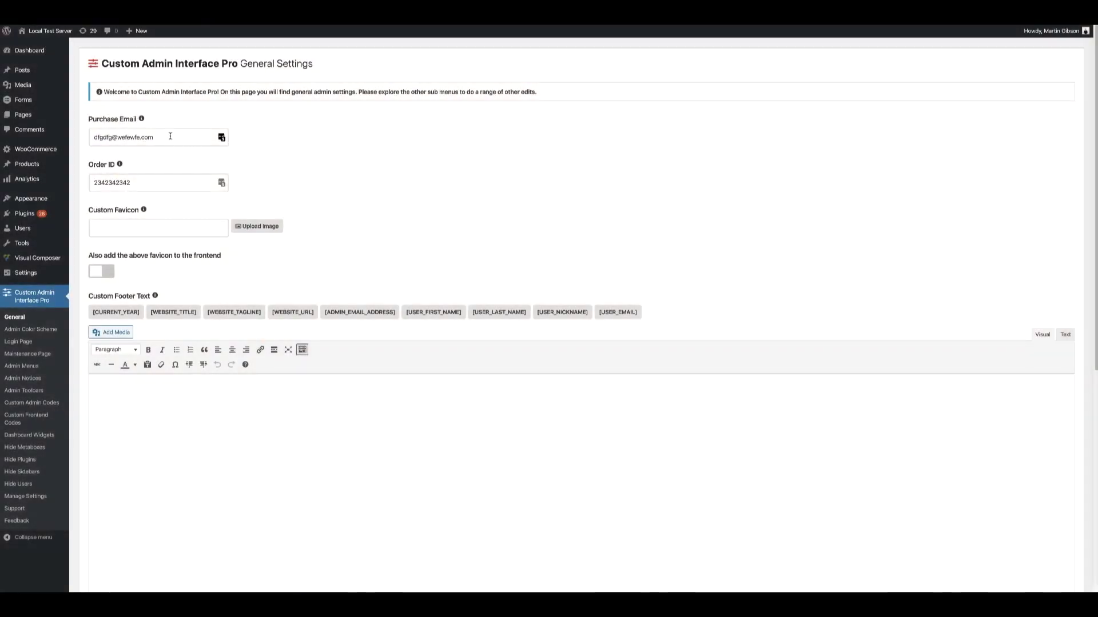
drag(166, 137, 101, 136)
scroll(135, 192, down, 1)
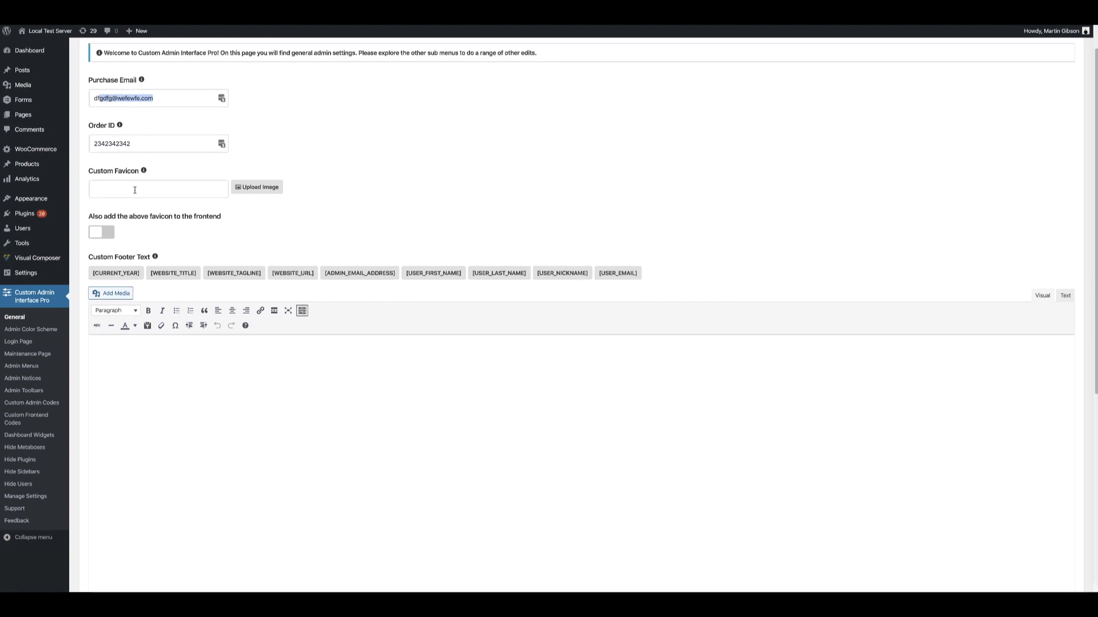
click(131, 192)
click(173, 169)
scroll(137, 240, down, 3)
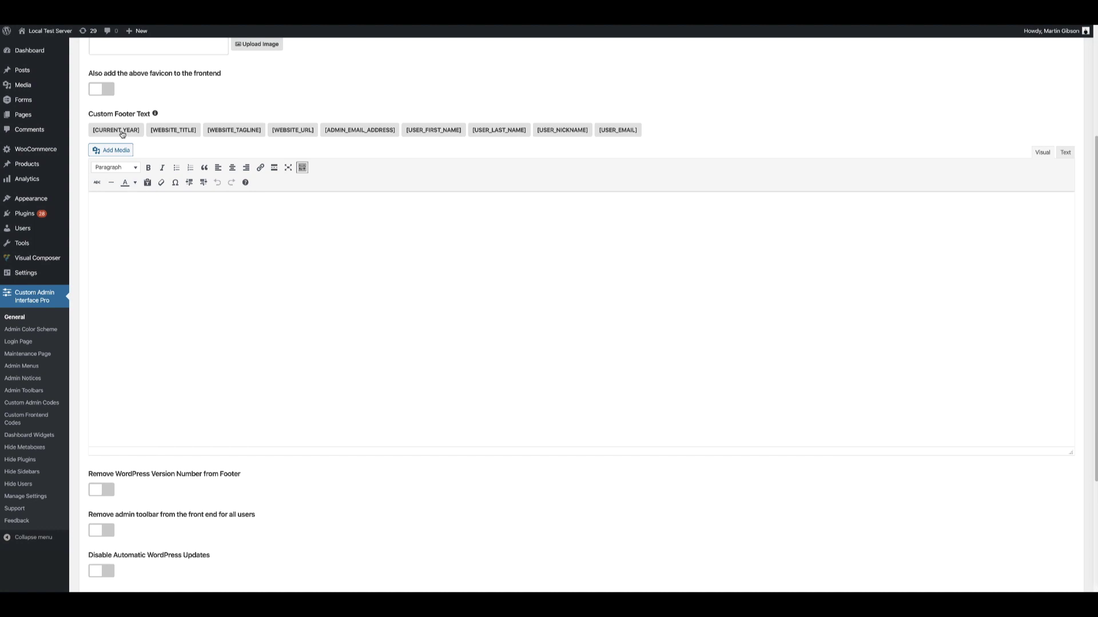
scroll(150, 247, down, 4)
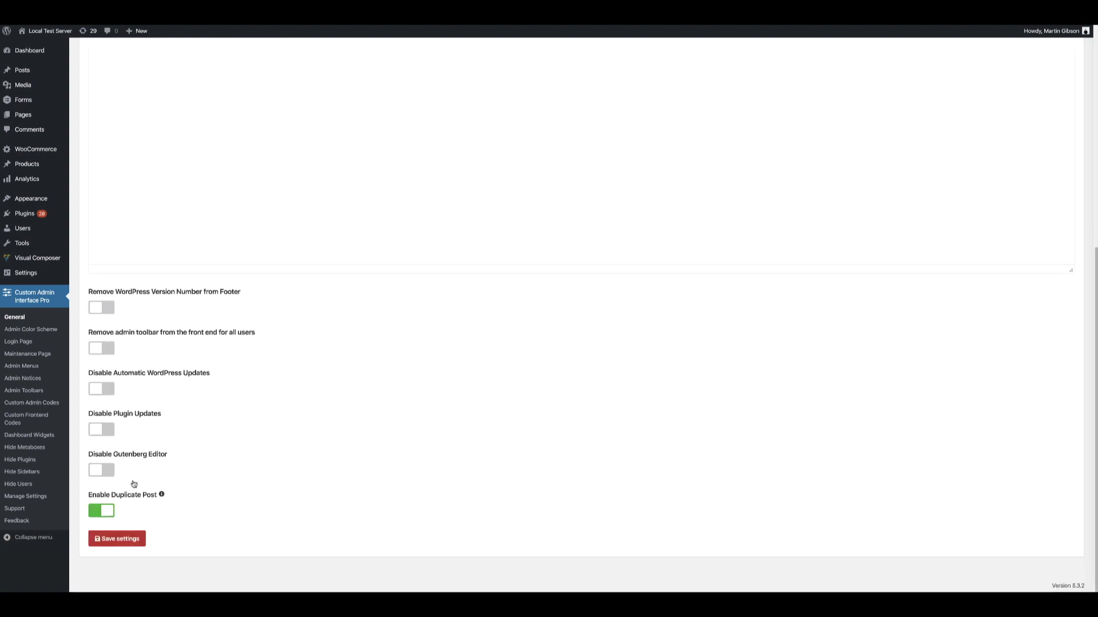
scroll(136, 241, up, 6)
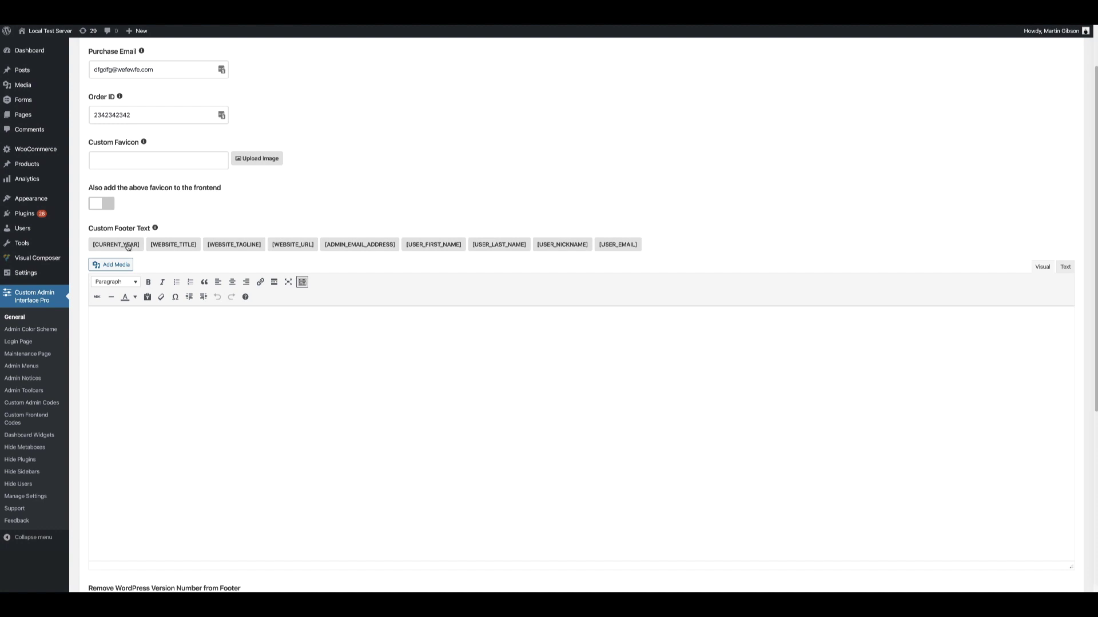
click(128, 246)
scroll(128, 246, down, 6)
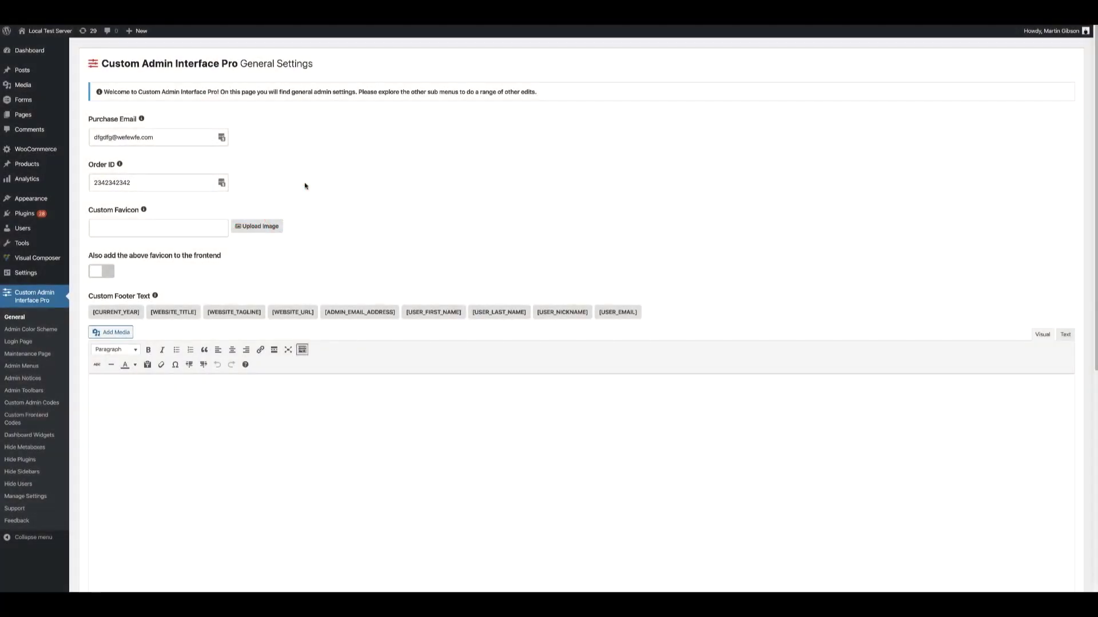
Step: Review the Admin Color Scheme page and the Login Page settings for background, logo, logo URL and custom code
click(41, 330)
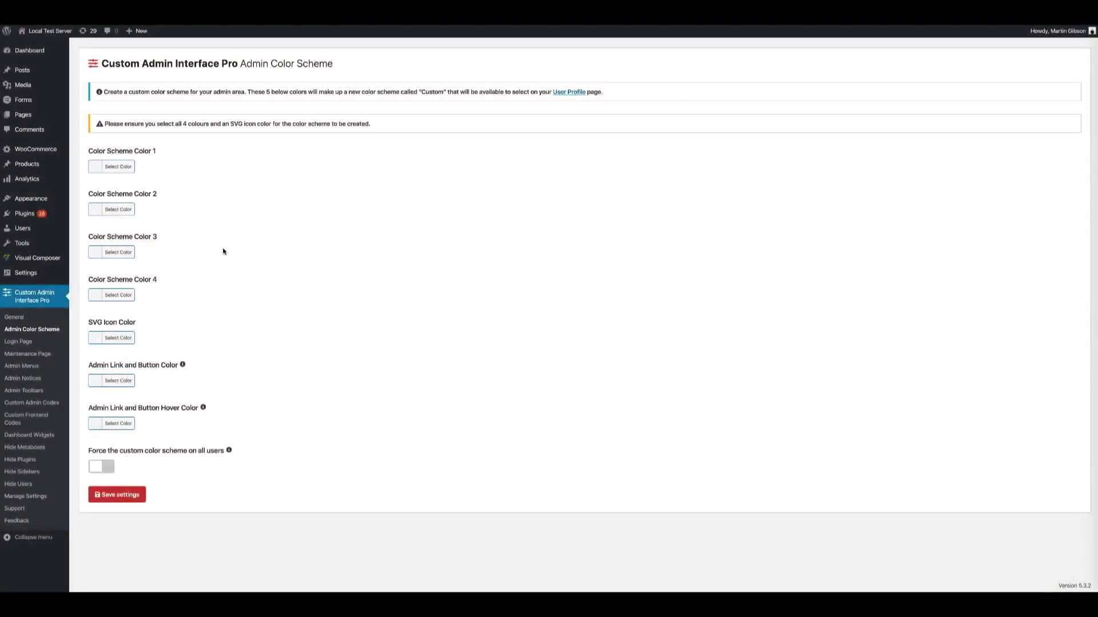
click(18, 341)
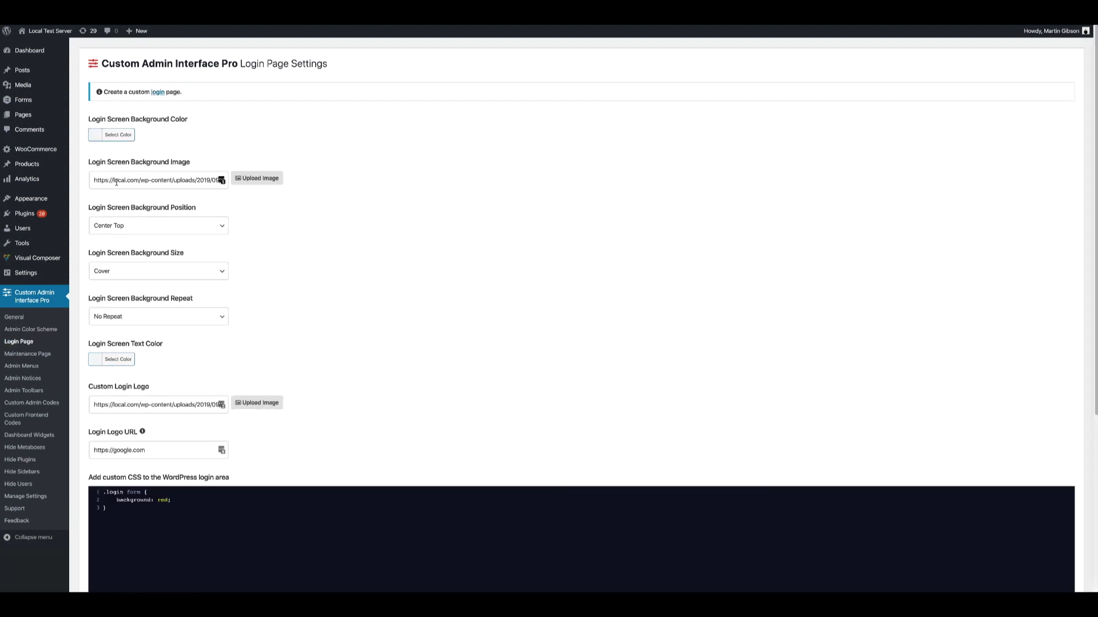
drag(115, 180, 219, 182)
click(221, 180)
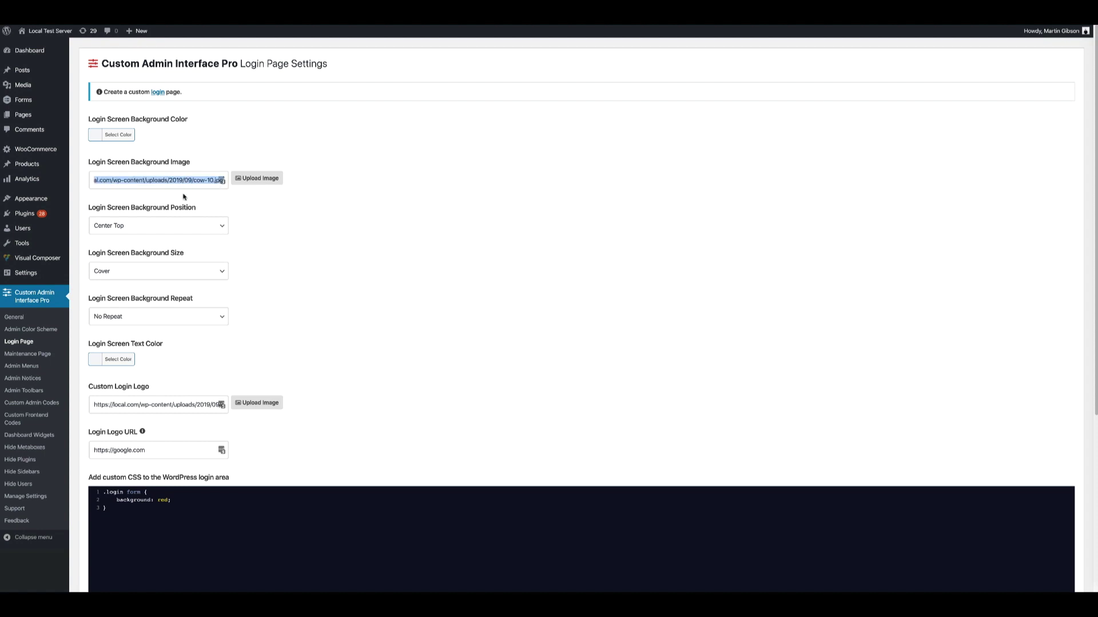
click(260, 238)
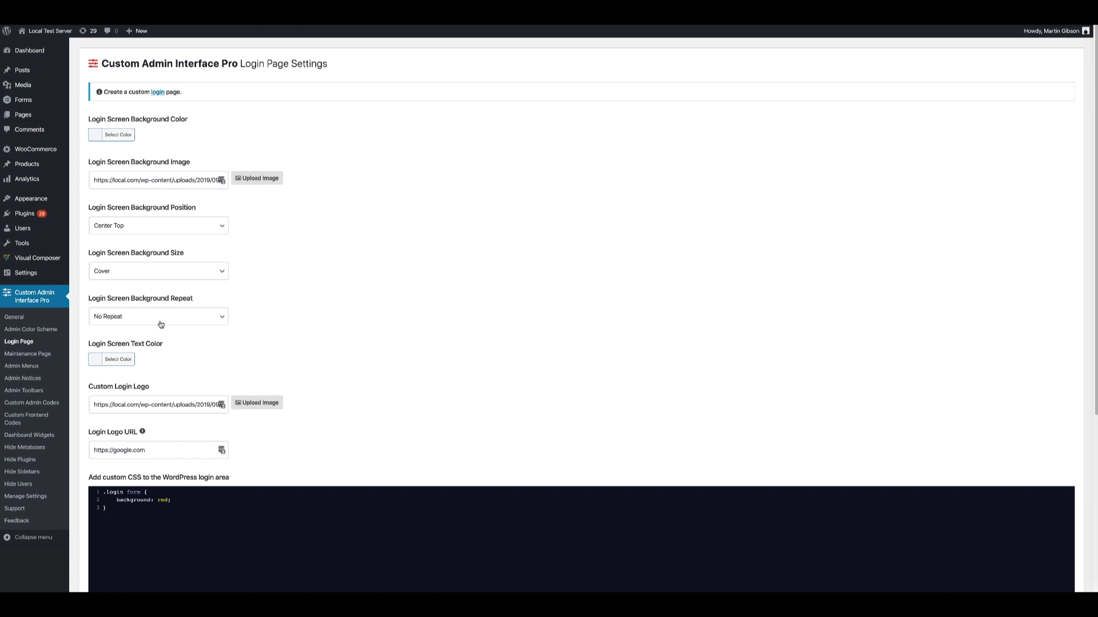
scroll(304, 241, down, 1)
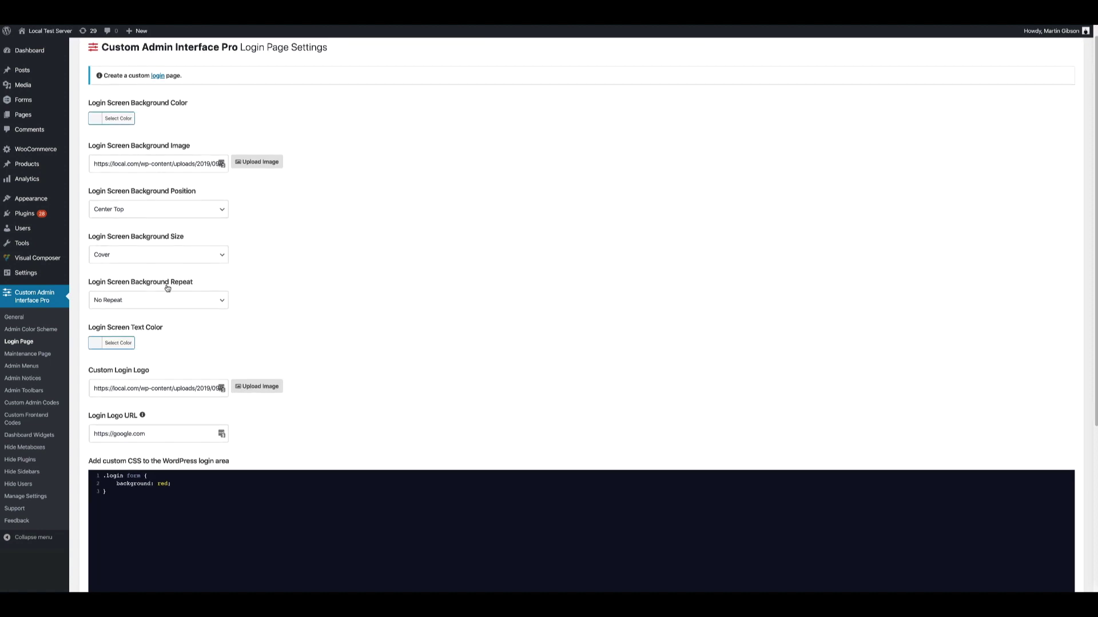
scroll(260, 319, down, 3)
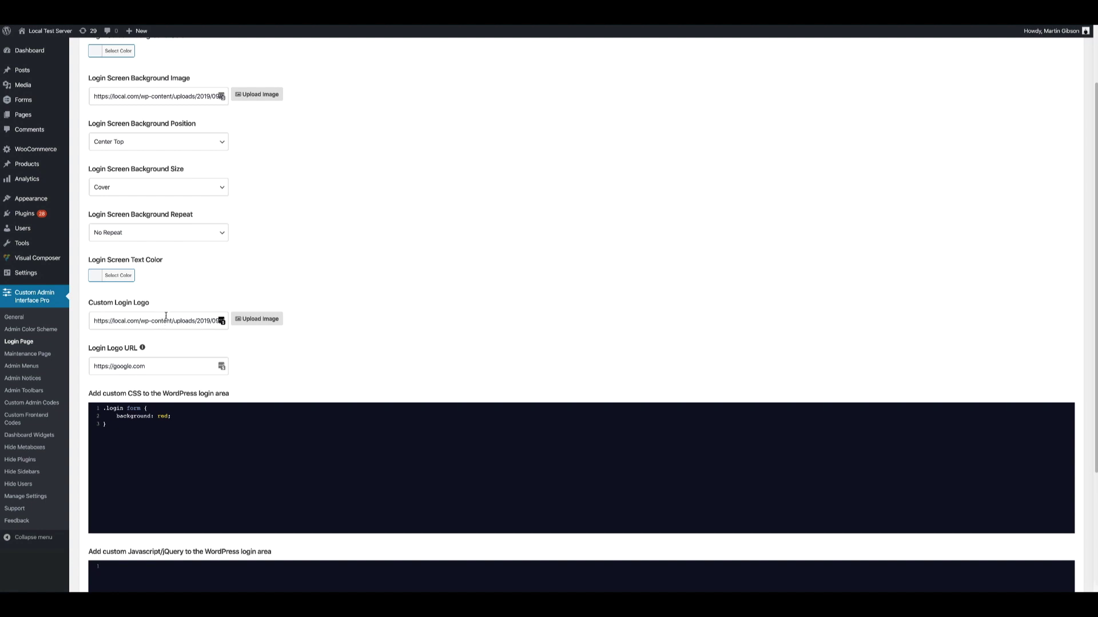
scroll(242, 242, down, 3)
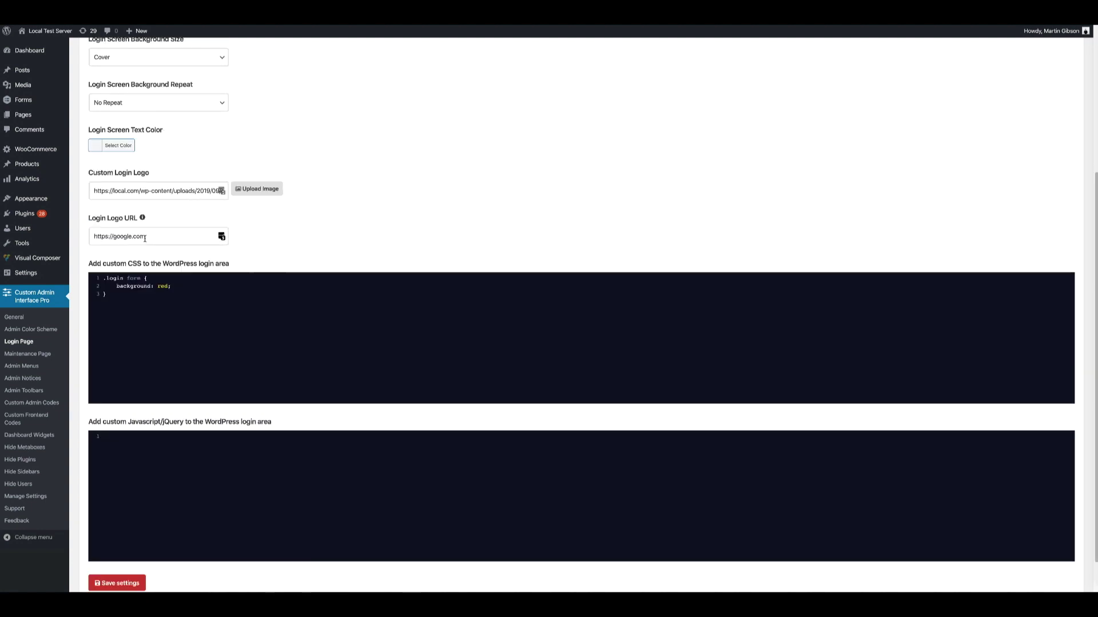
scroll(223, 226, down, 1)
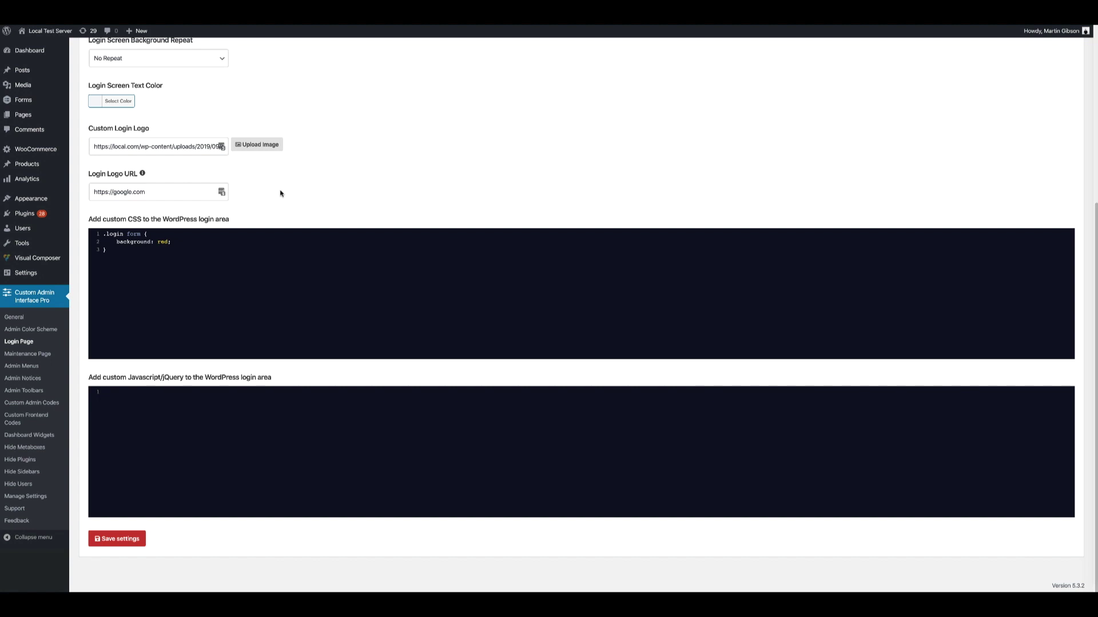
Step: Review the Maintenance Page settings, from maintenance mode and background options down to the coming soon text and end date
click(39, 356)
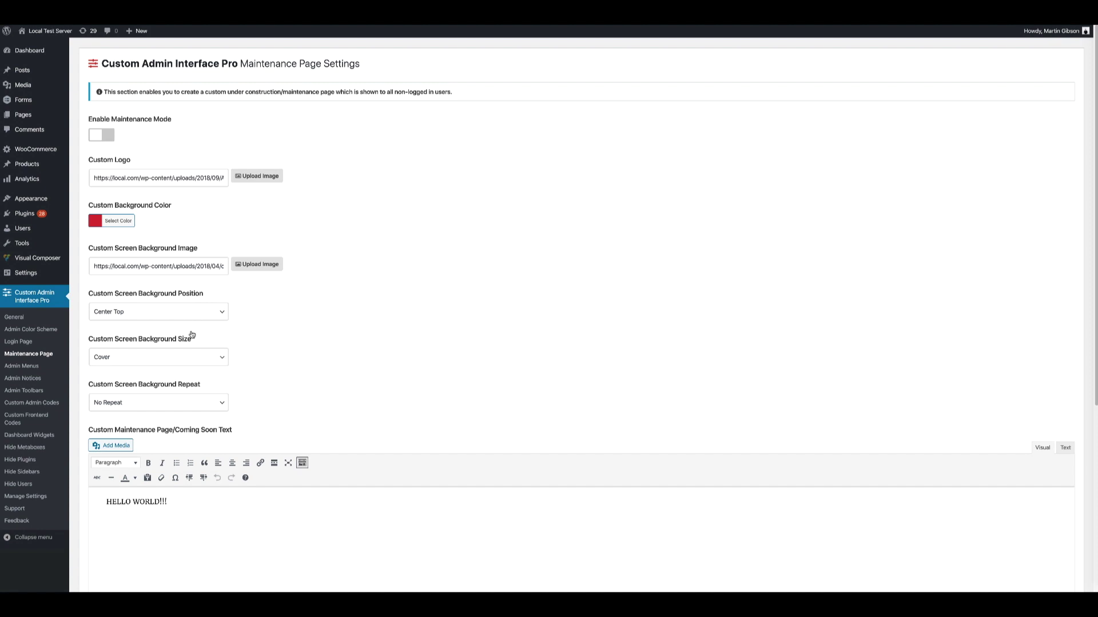
scroll(173, 407, down, 4)
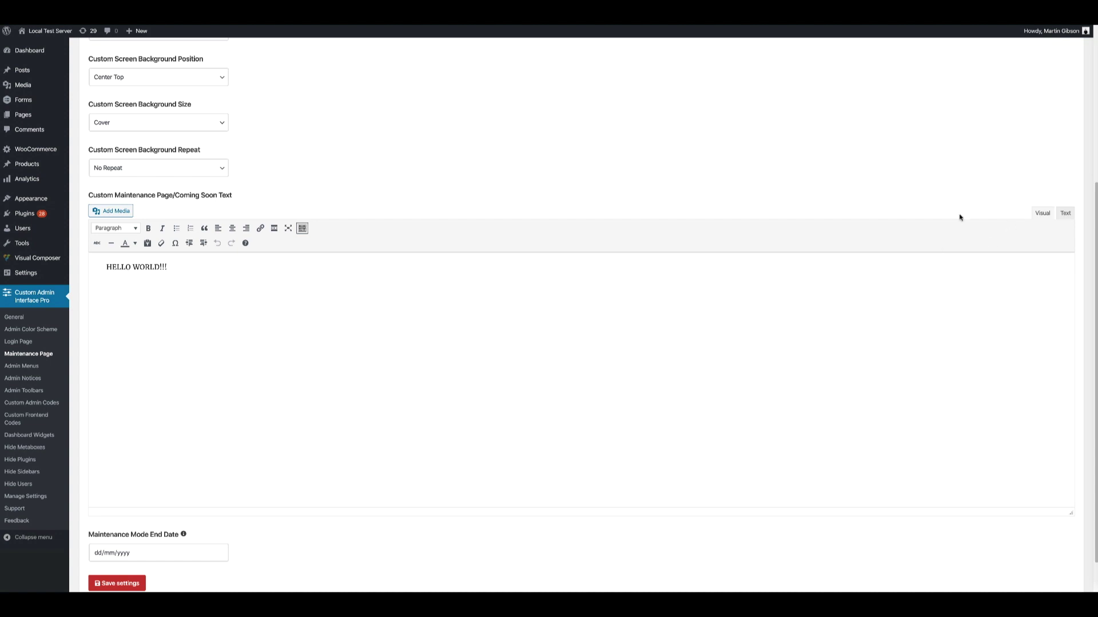
scroll(425, 245, down, 1)
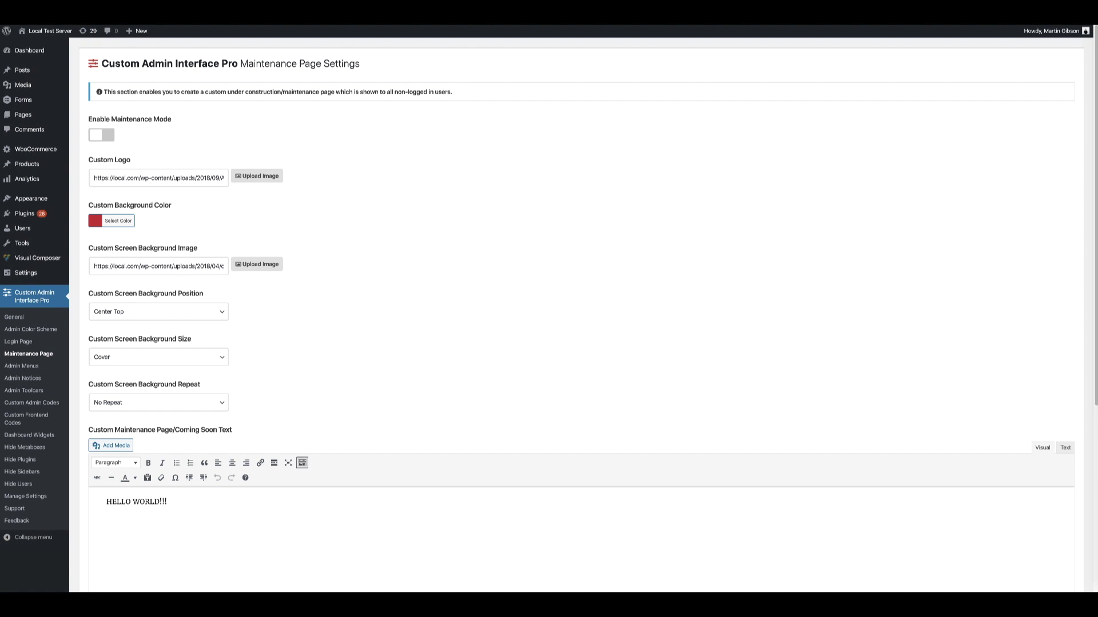
Step: Create a new admin menu titled "Menu for editors" and implement it for No-one except Role: Editor
click(28, 365)
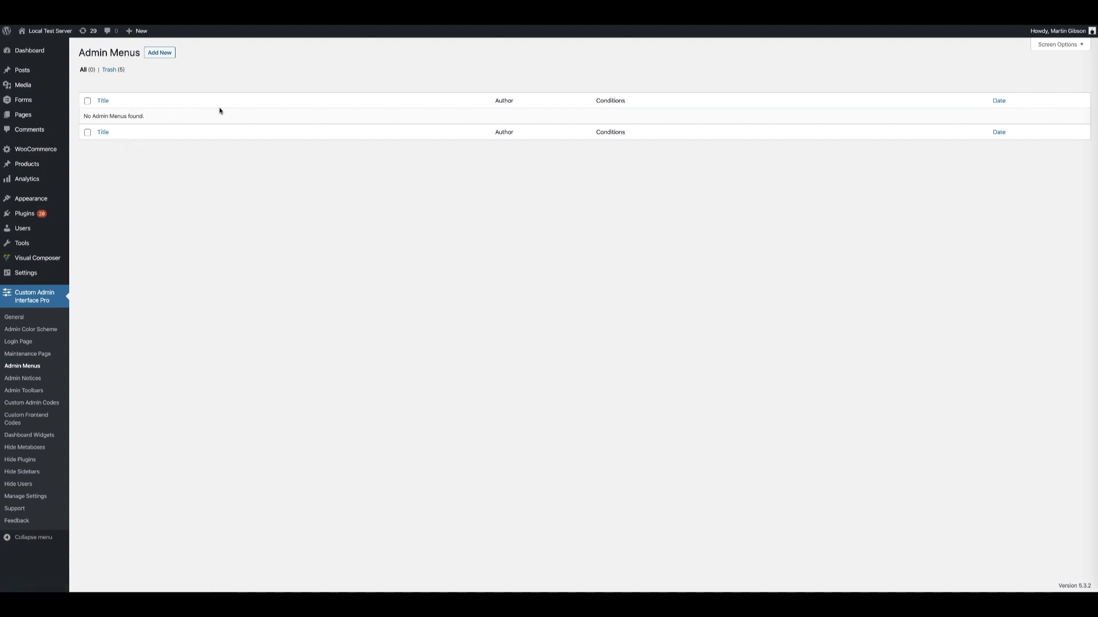
click(161, 53)
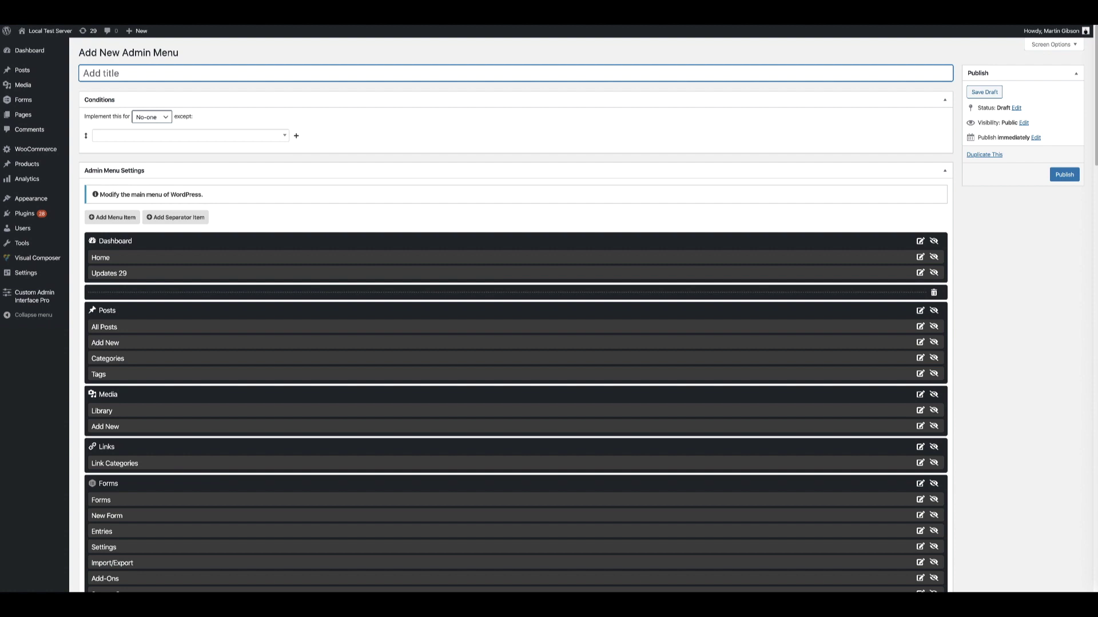
text(Menu for editors)
key(Tab)
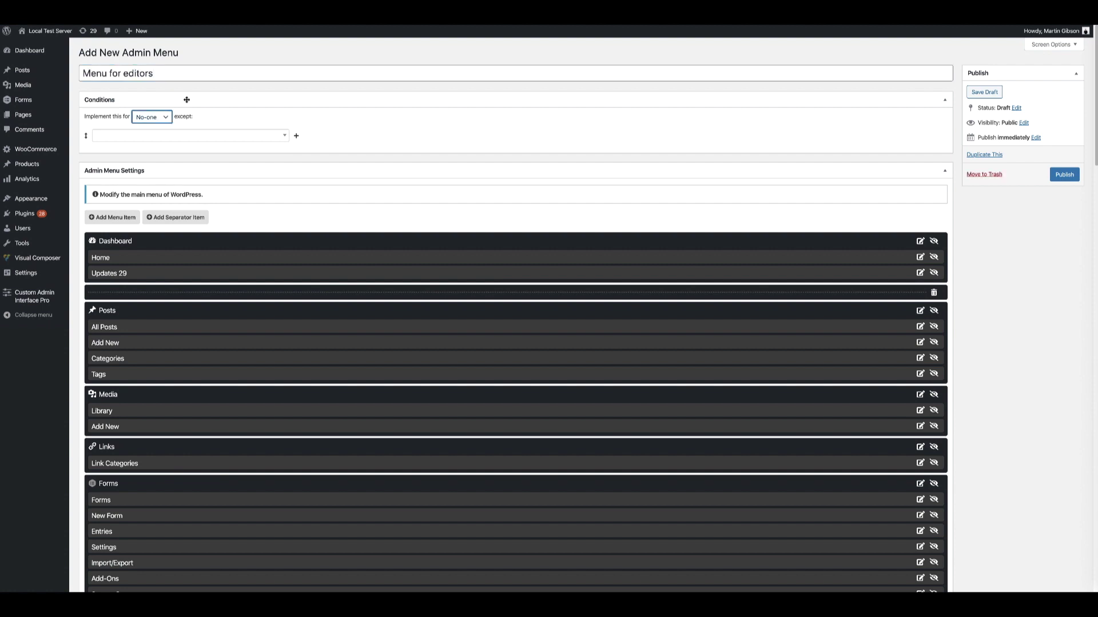
click(163, 140)
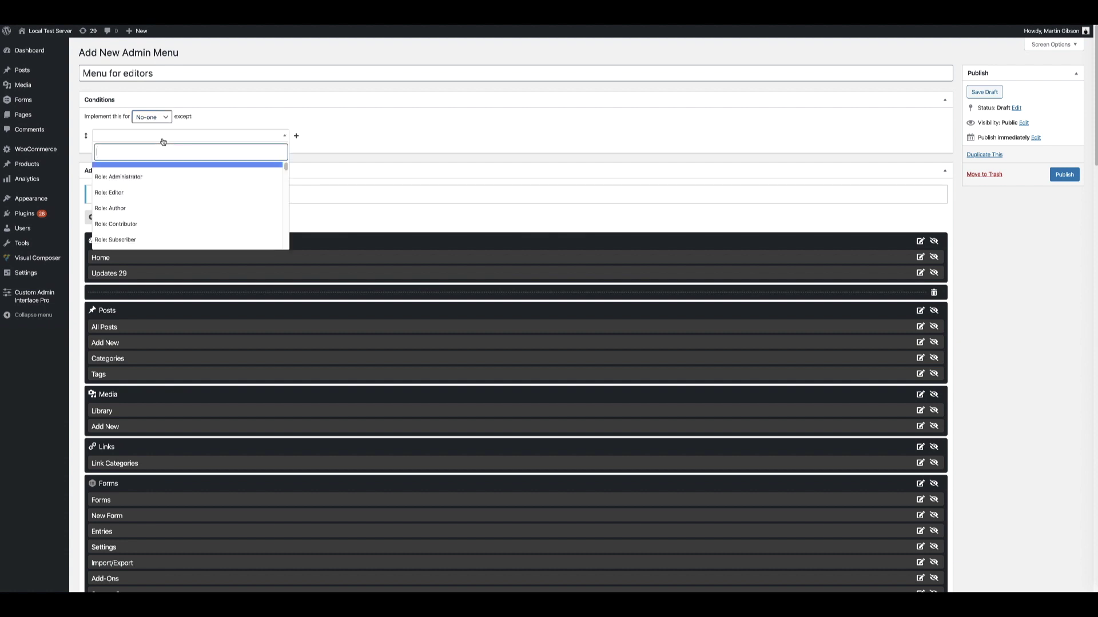
click(124, 194)
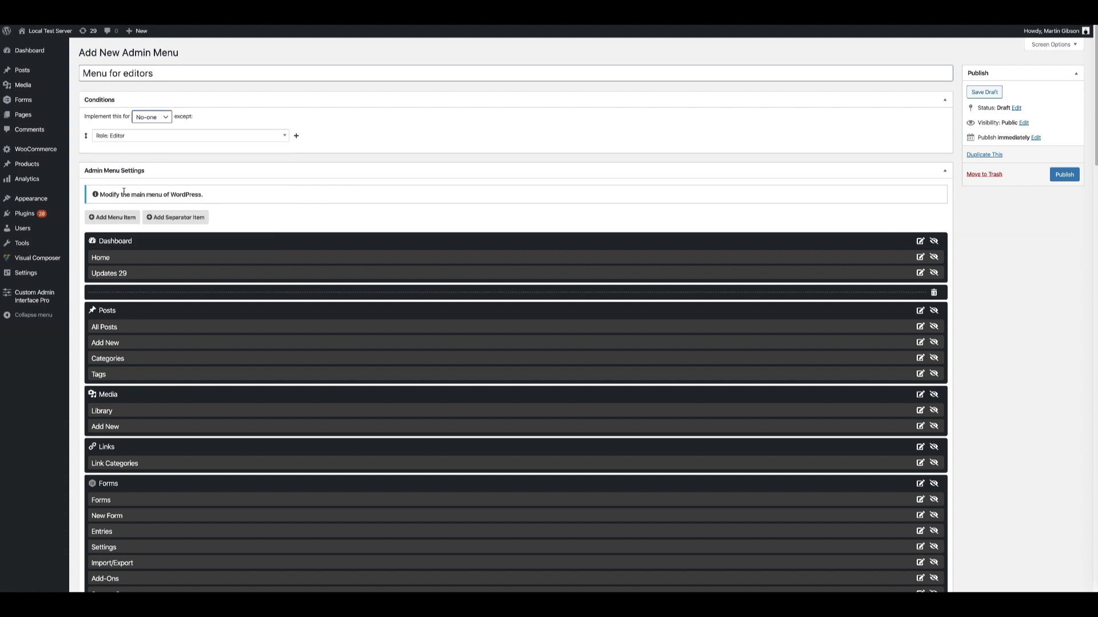
click(161, 118)
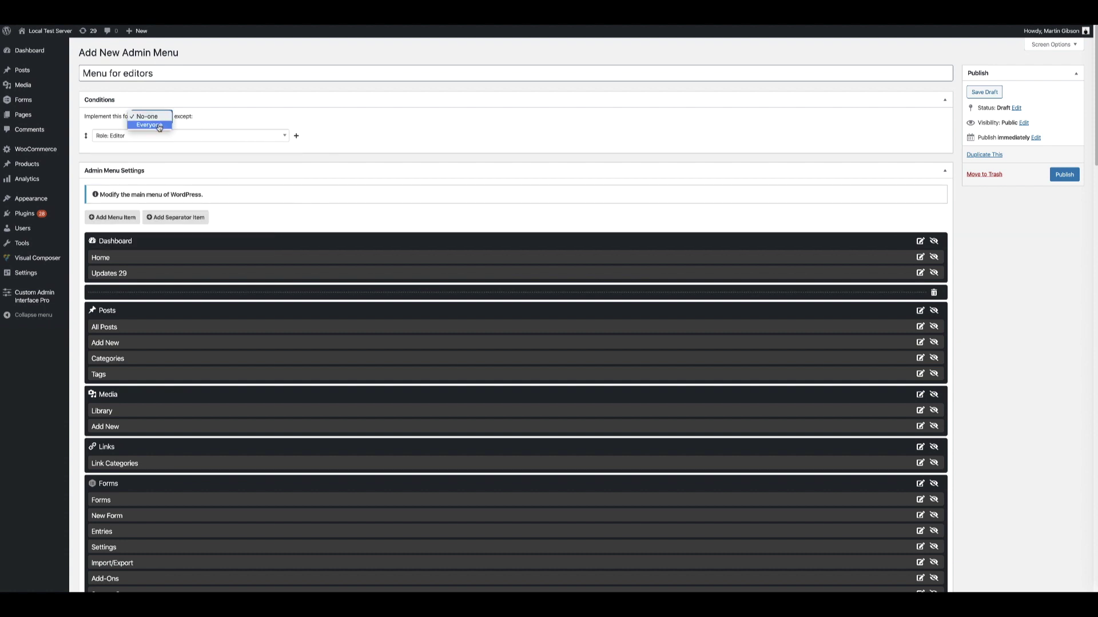
click(274, 121)
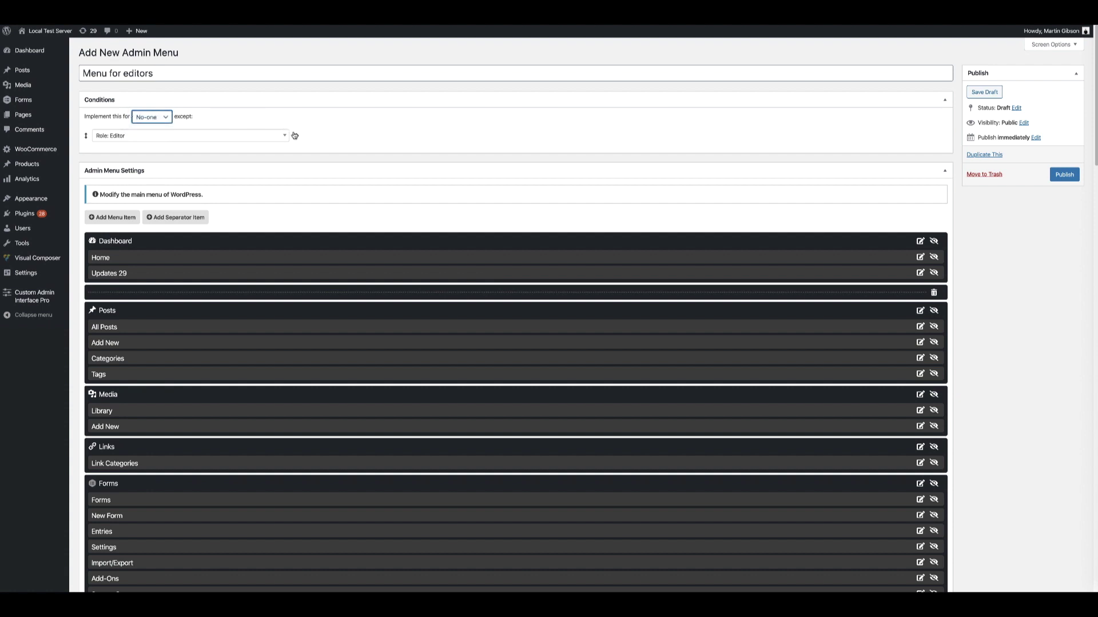
Step: Add a second condition row to the admin menu and browse the roles available for it
click(295, 135)
click(272, 152)
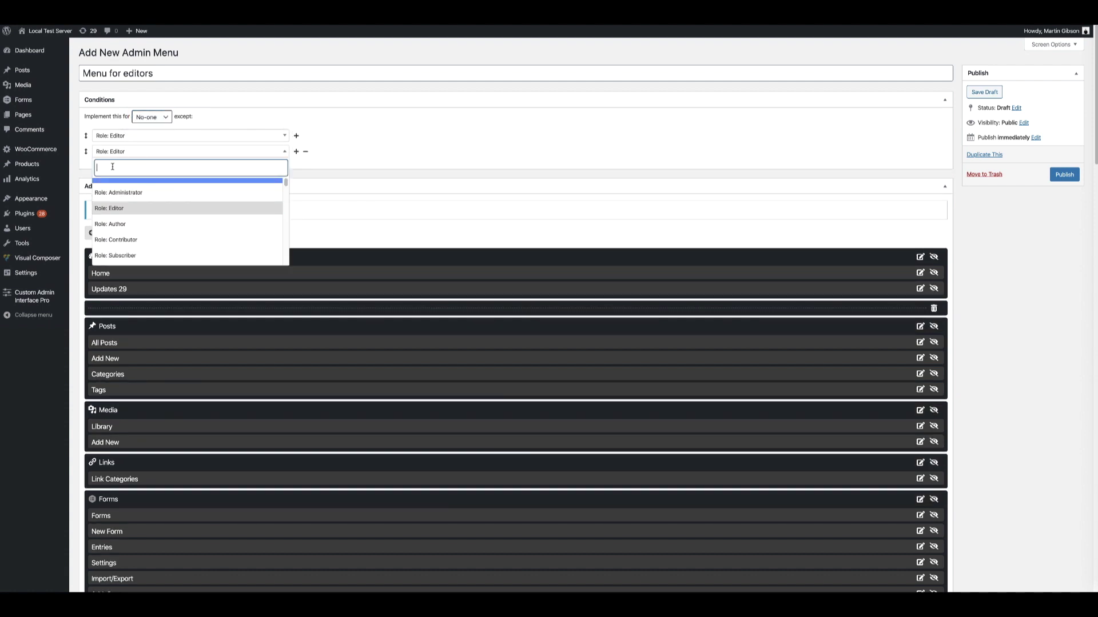
scroll(169, 197, down, 5)
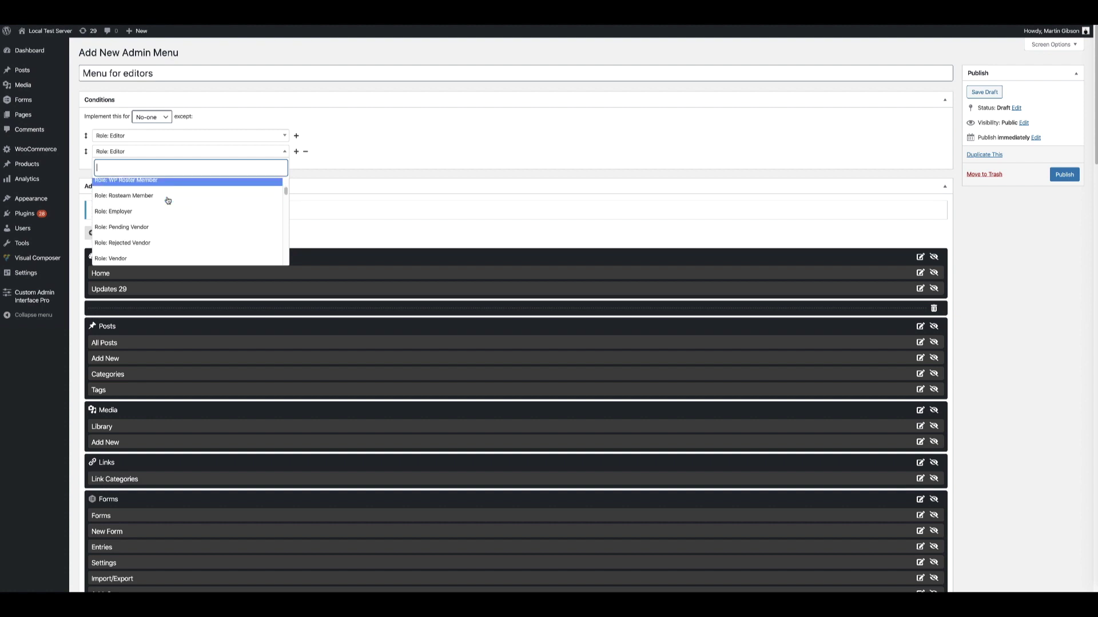
click(371, 155)
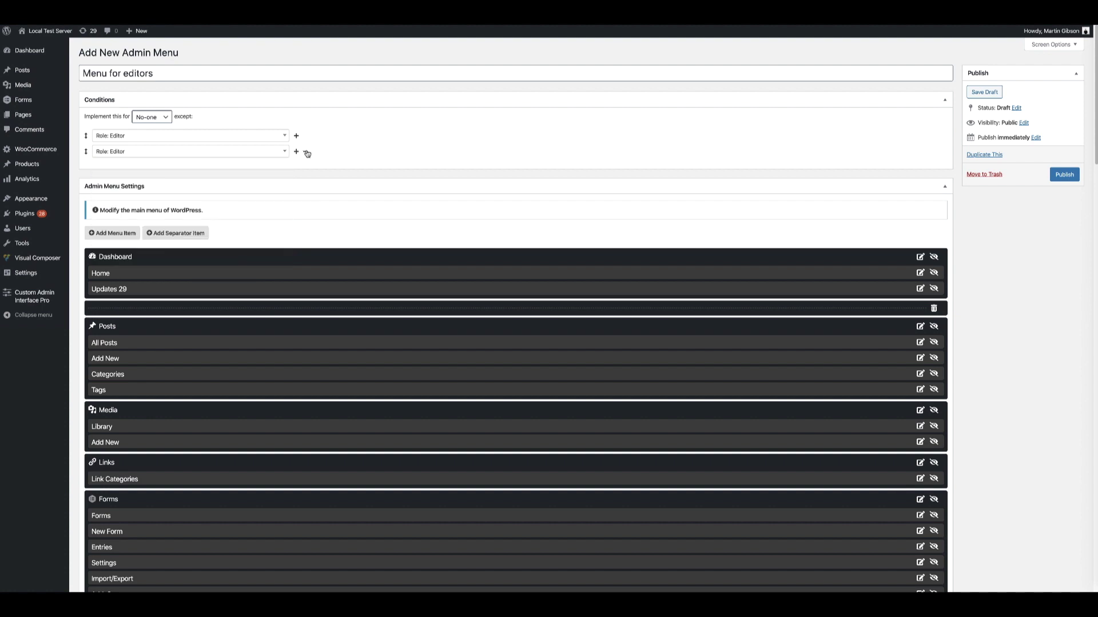
Step: Remove the second condition row from the admin menu and look over the list of menu items
click(305, 151)
scroll(172, 166, down, 1)
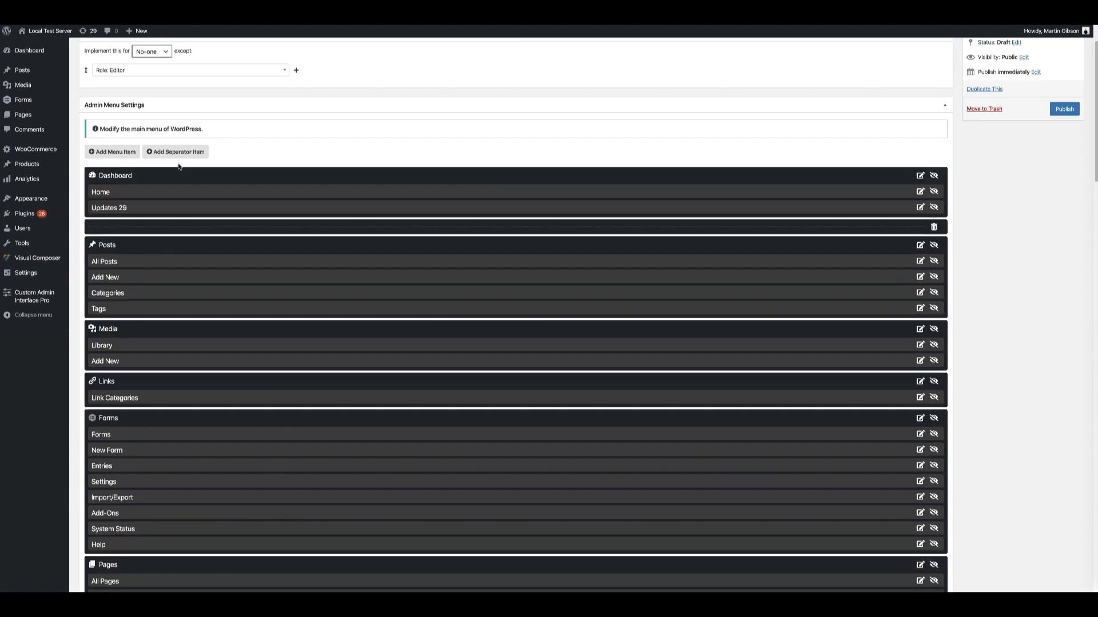
scroll(157, 186, down, 2)
scroll(215, 153, up, 2)
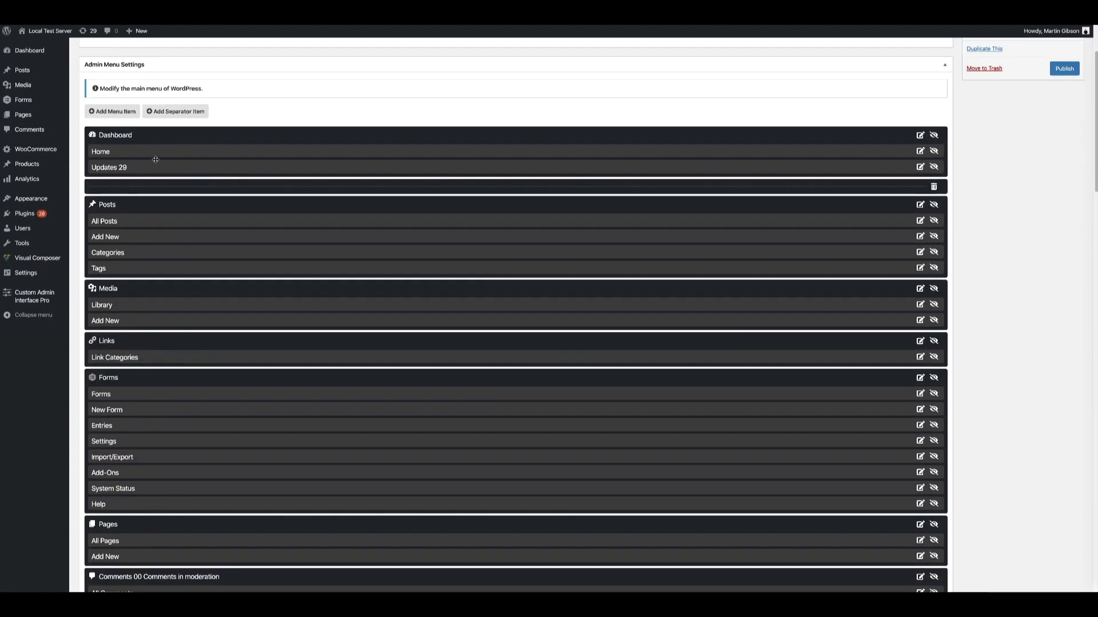
scroll(167, 230, up, 3)
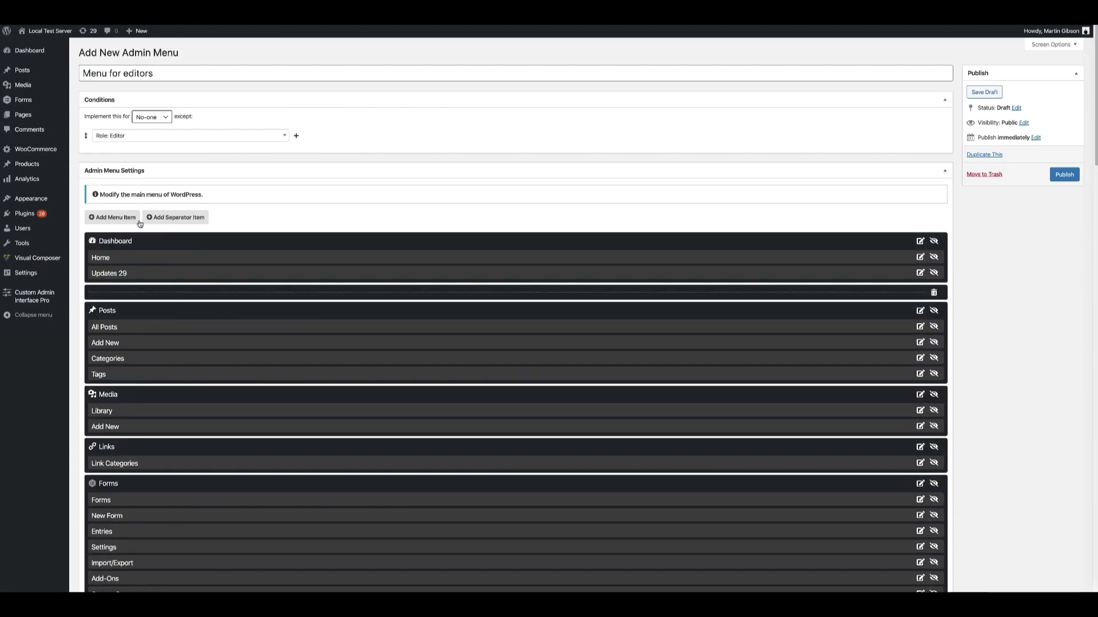
Step: Add a new menu item to the admin menu and set its menu title to "This is a test"
click(108, 220)
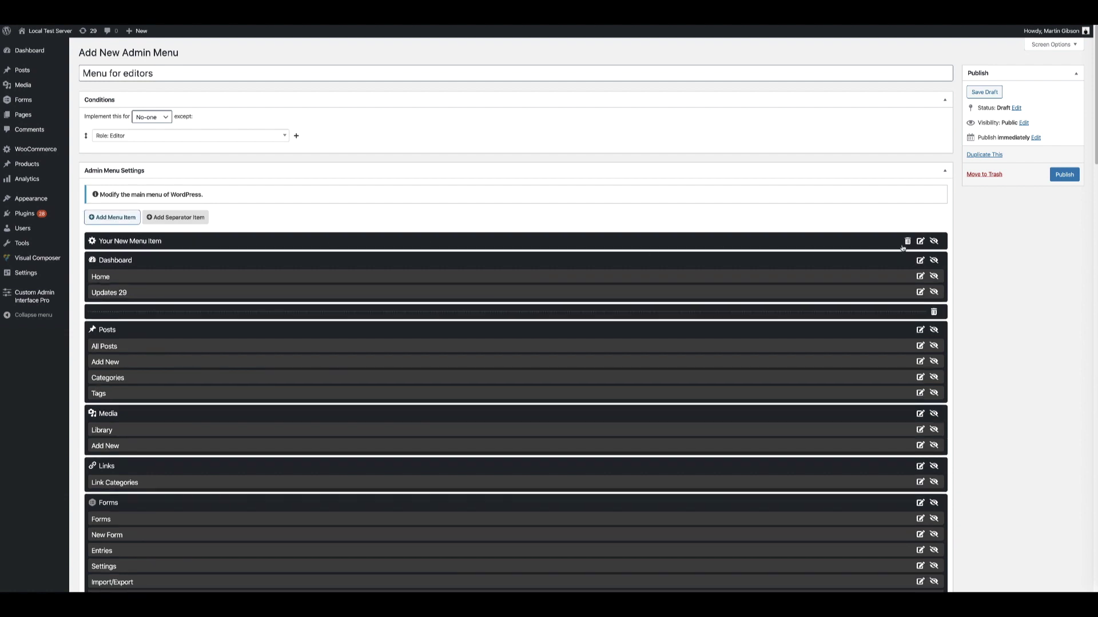
click(920, 241)
drag(531, 239, 429, 246)
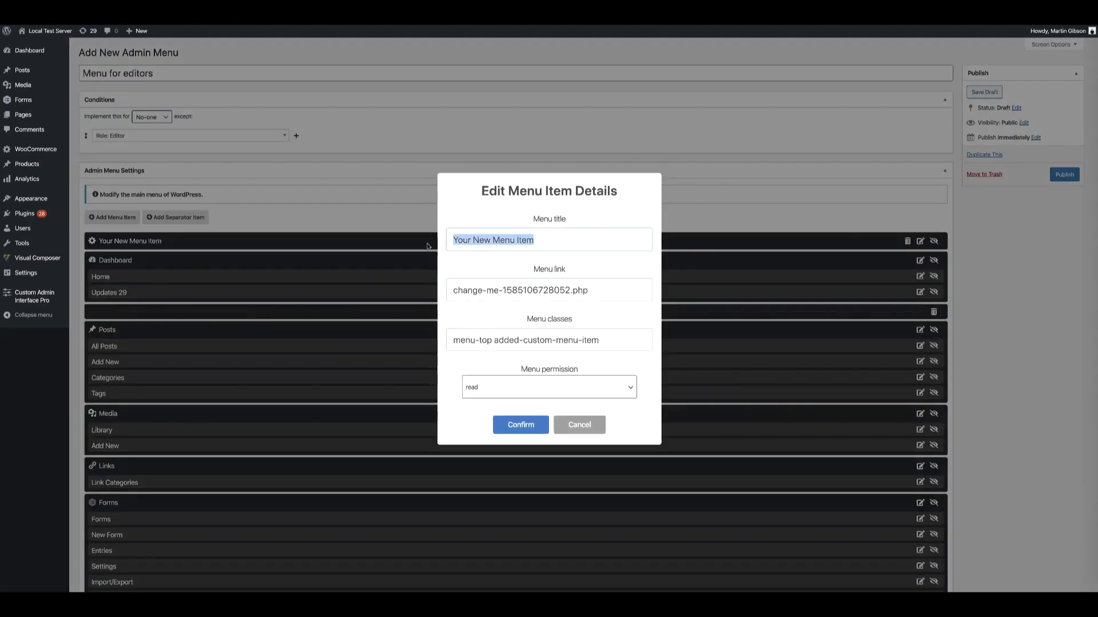
text(This)
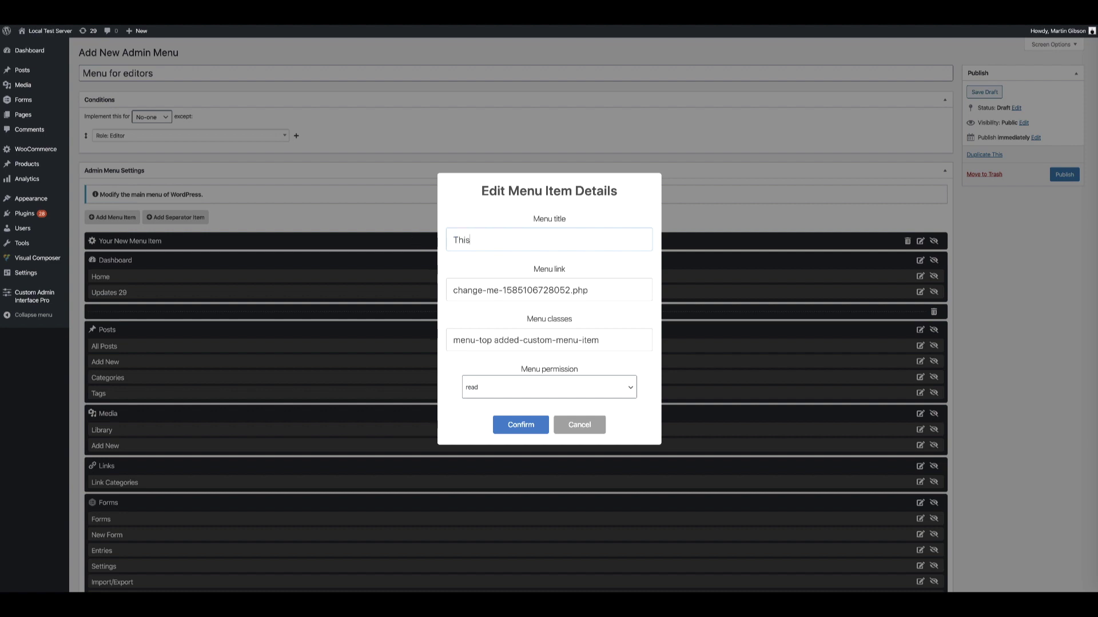
text( is a test)
Step: Set the new item's menu link to #testing123, check its classes and permission options, and confirm the details
drag(569, 290, 450, 292)
key(ctrl+a)
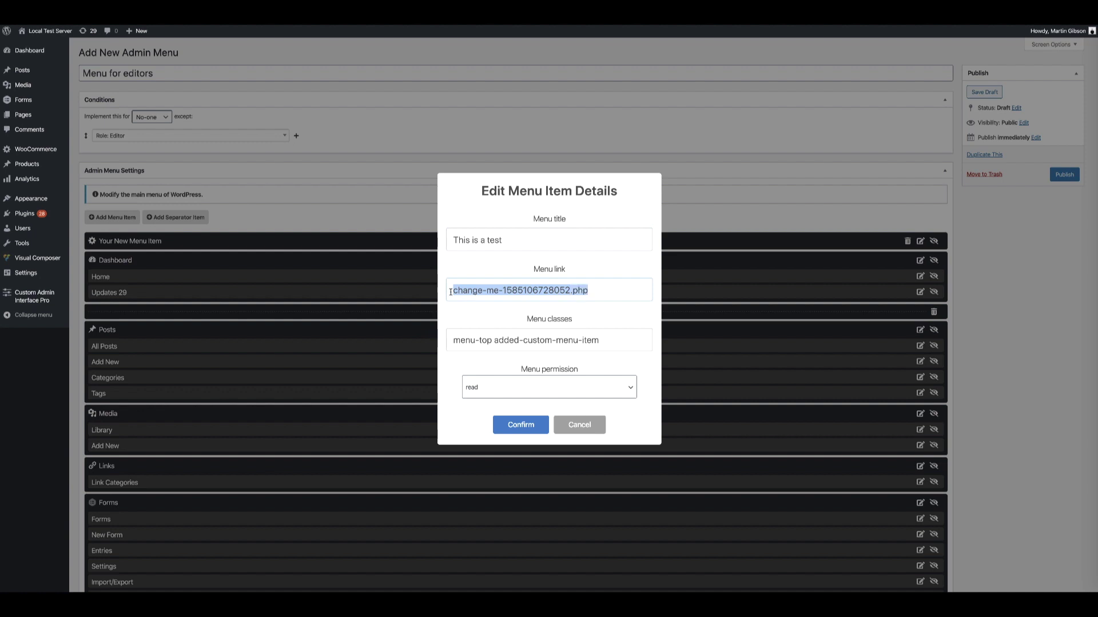
text(#testing123)
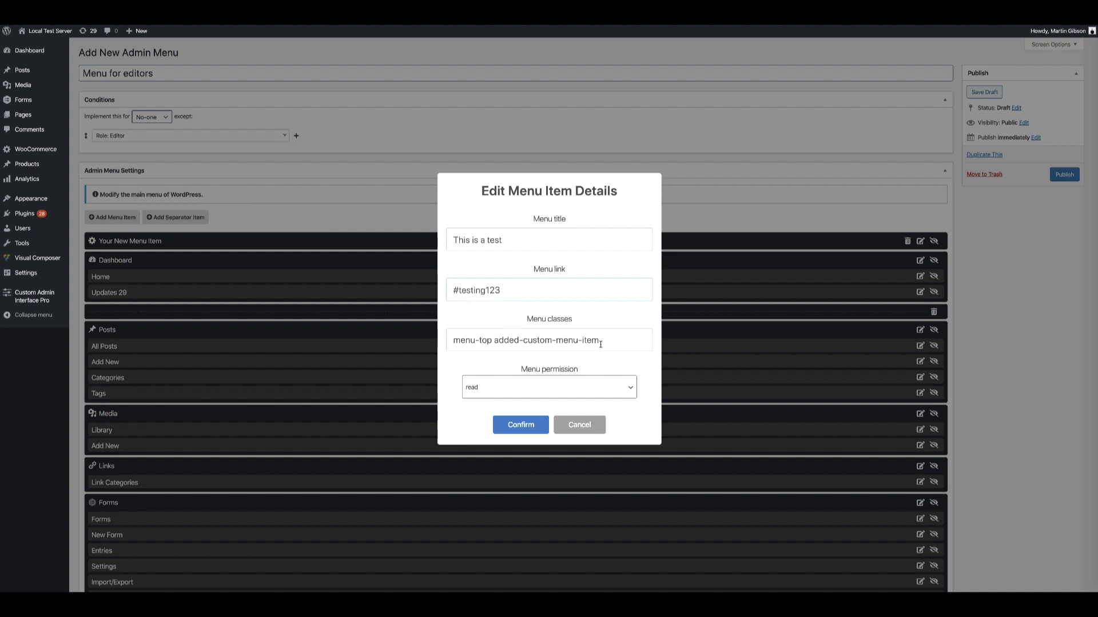
drag(609, 342, 468, 342)
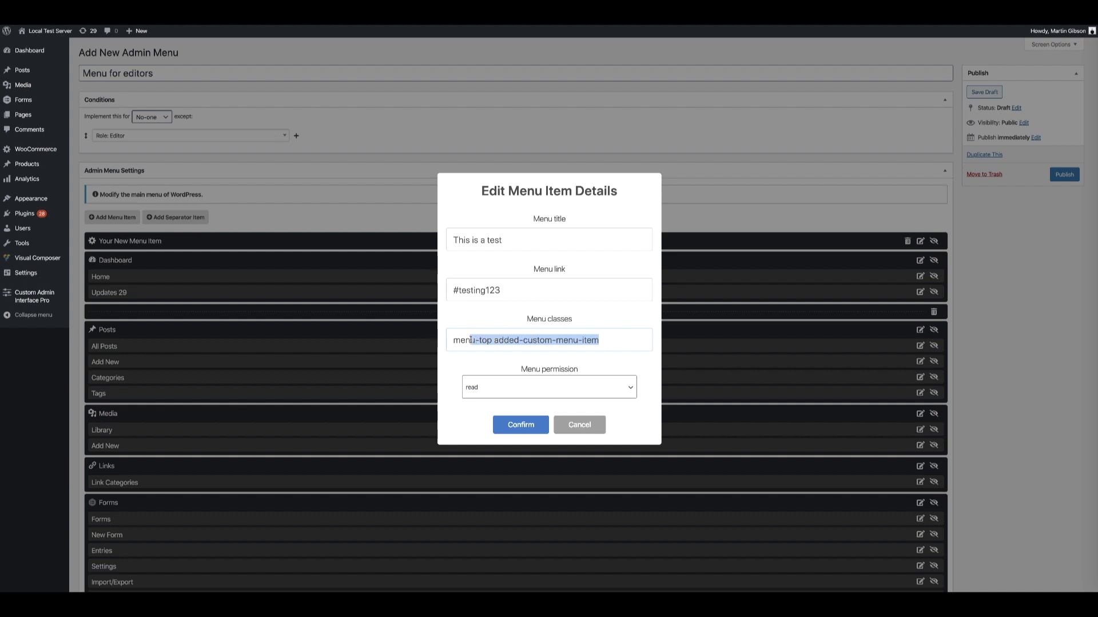
click(502, 389)
click(503, 390)
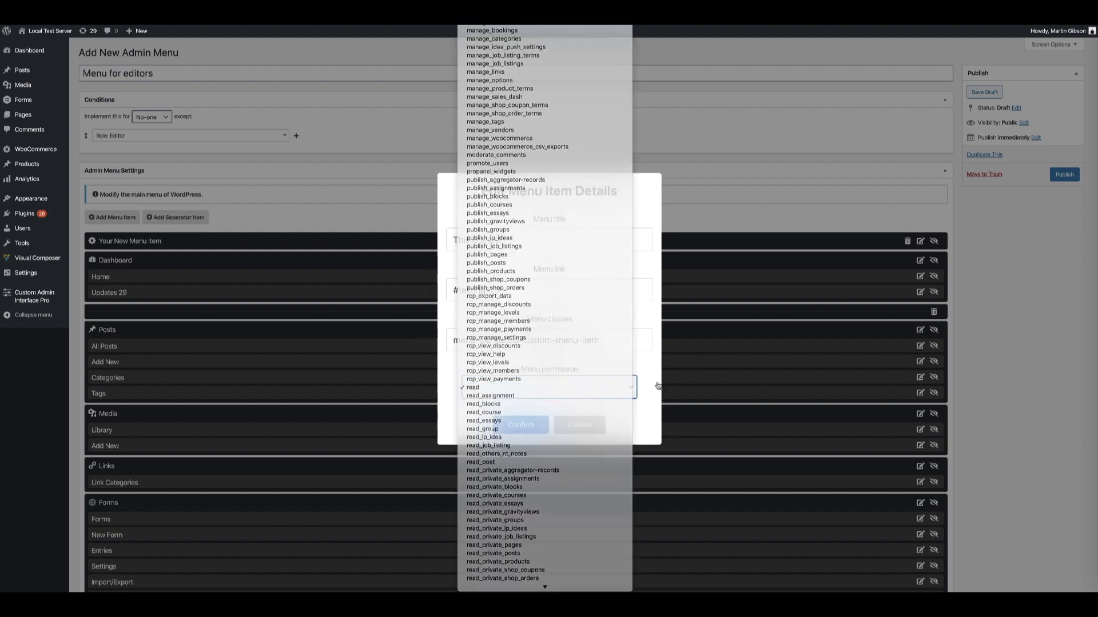
click(520, 425)
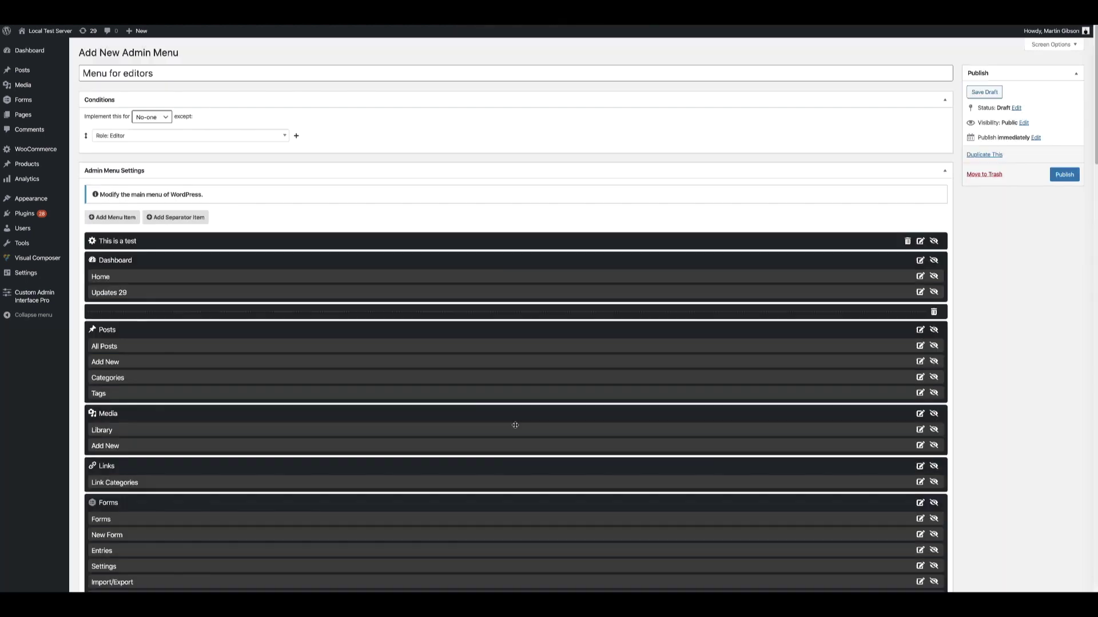
Step: Give the "This is a test" item the eye Dashicon and move it between the separator and Posts
mouse_move(103, 243)
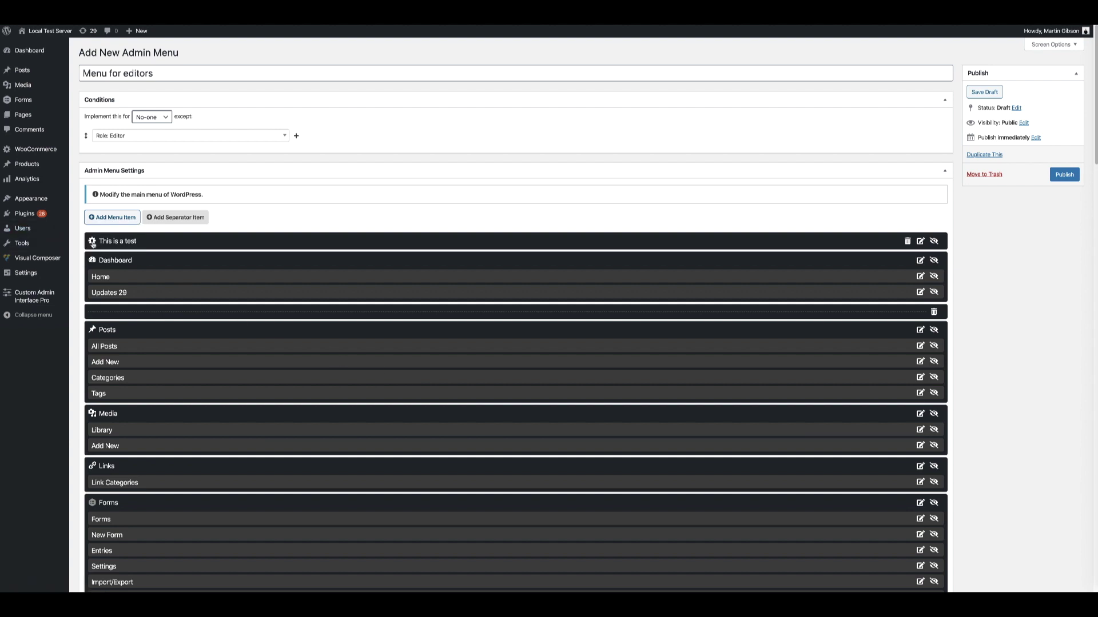
click(92, 242)
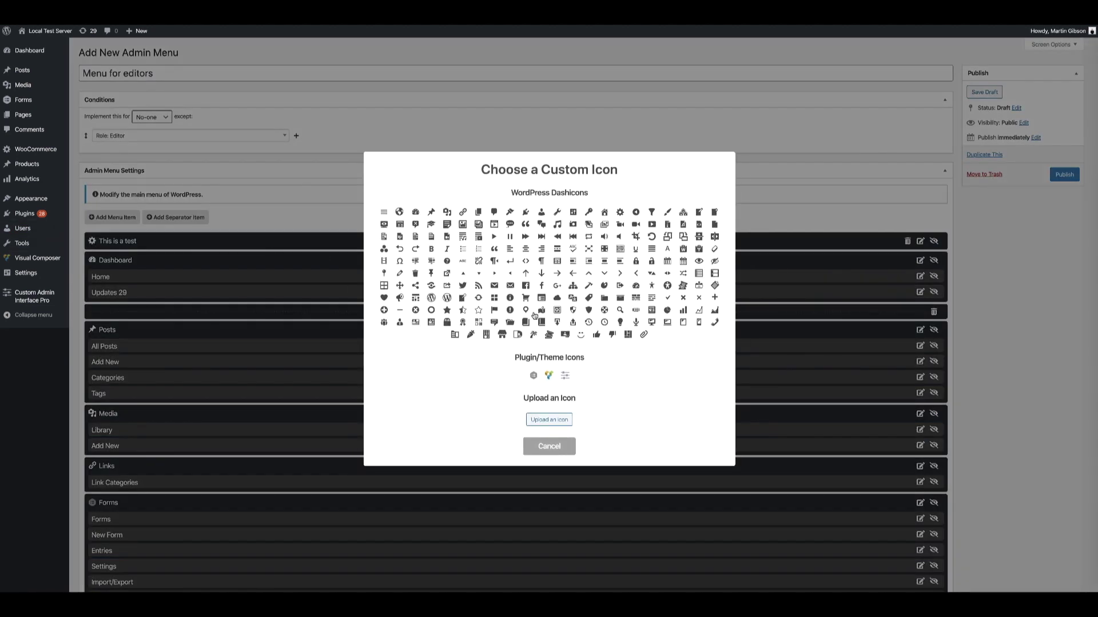
click(699, 262)
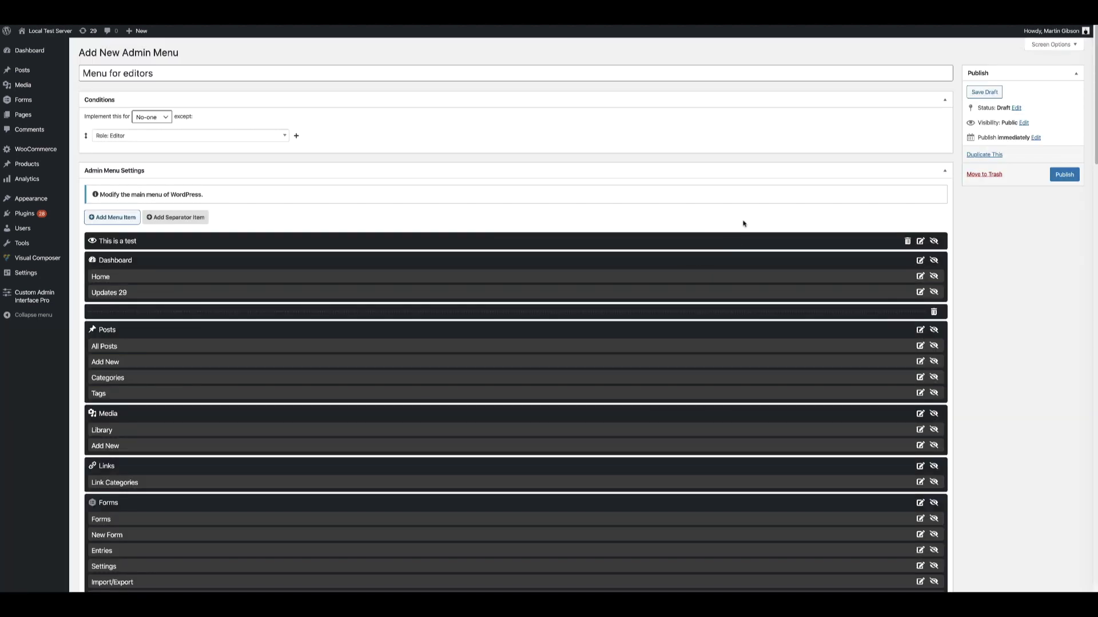
scroll(629, 230, down, 1)
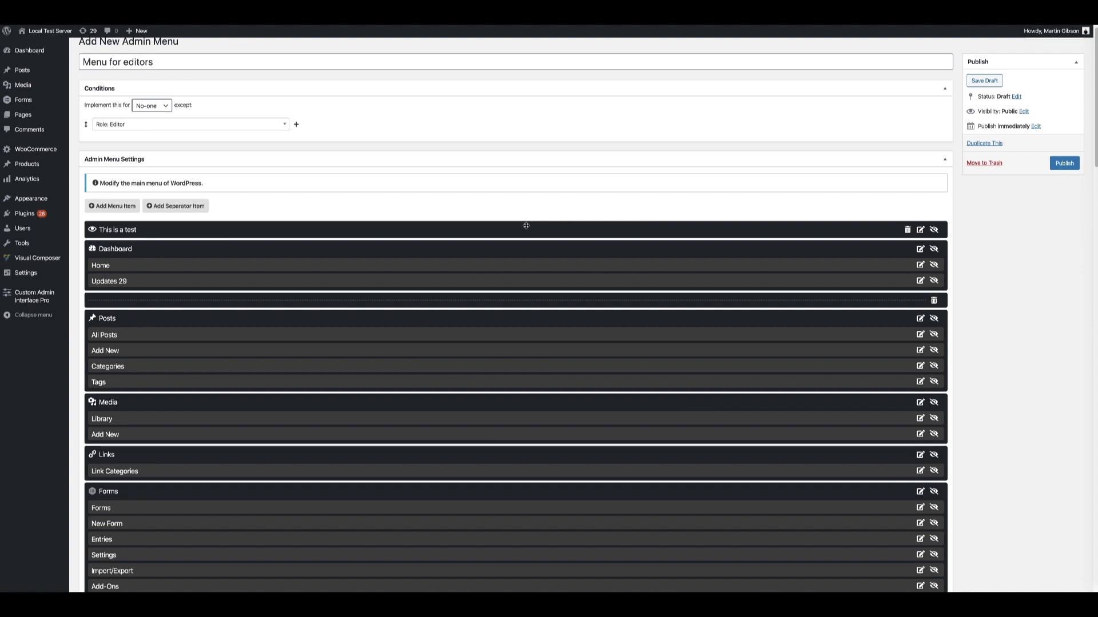
drag(525, 226, 527, 299)
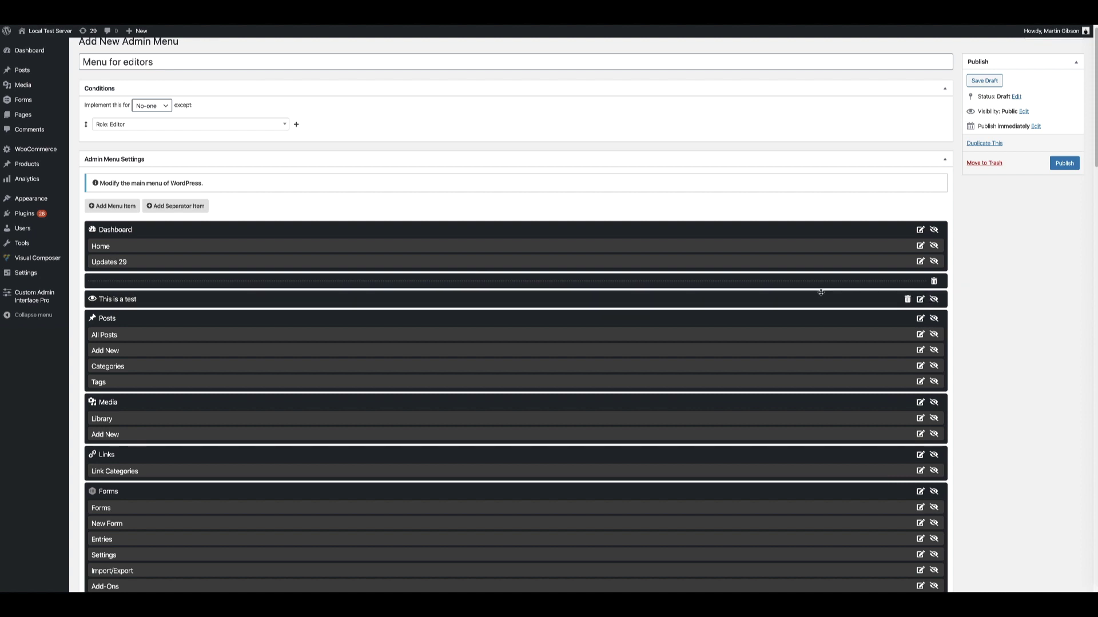
Step: Look through the remaining menu items, then add a separator item and move it down below the Posts items
scroll(226, 307, down, 1)
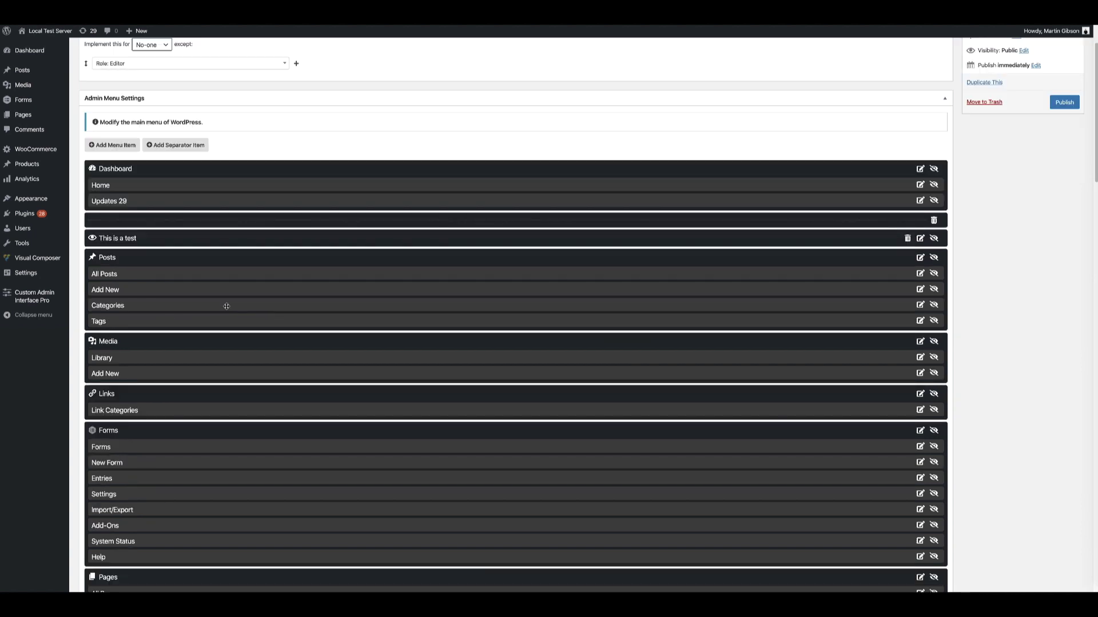
scroll(165, 287, down, 14)
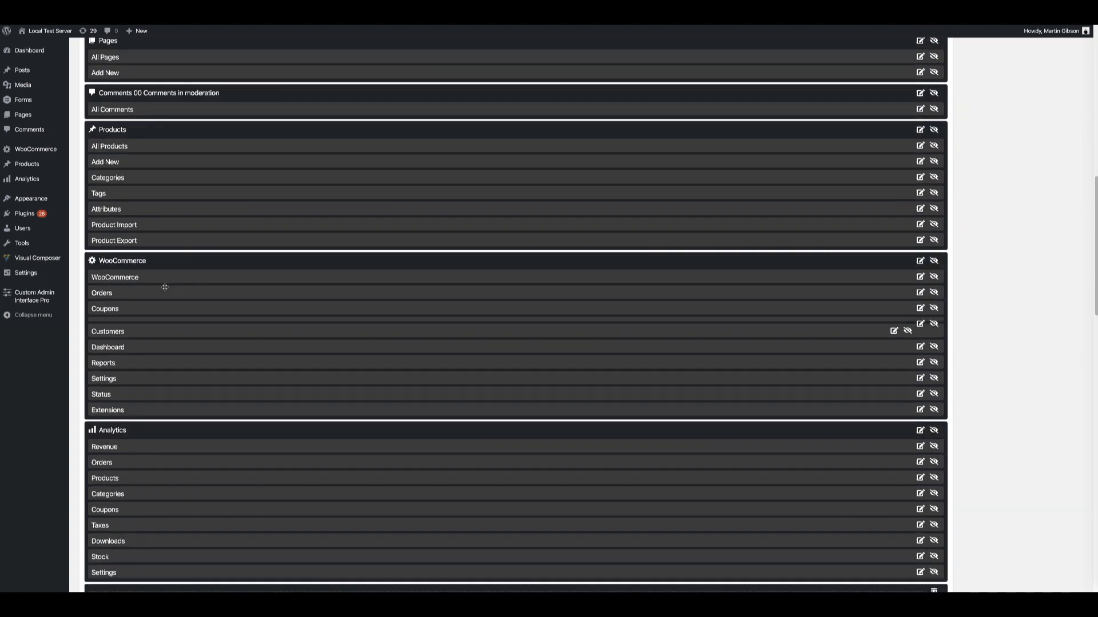
scroll(165, 287, up, 15)
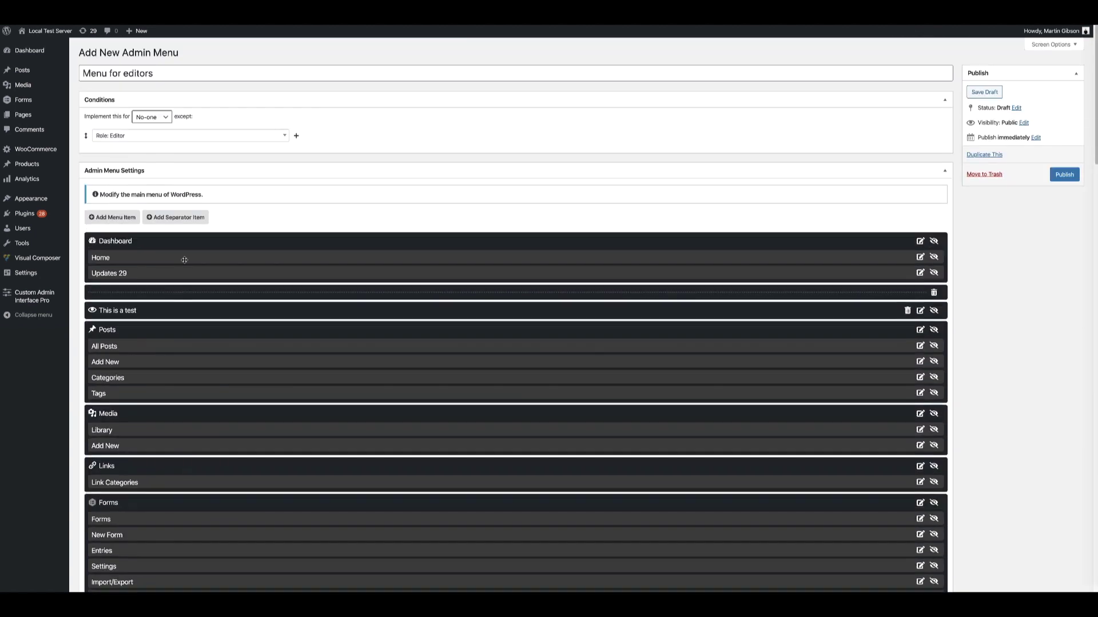
click(178, 220)
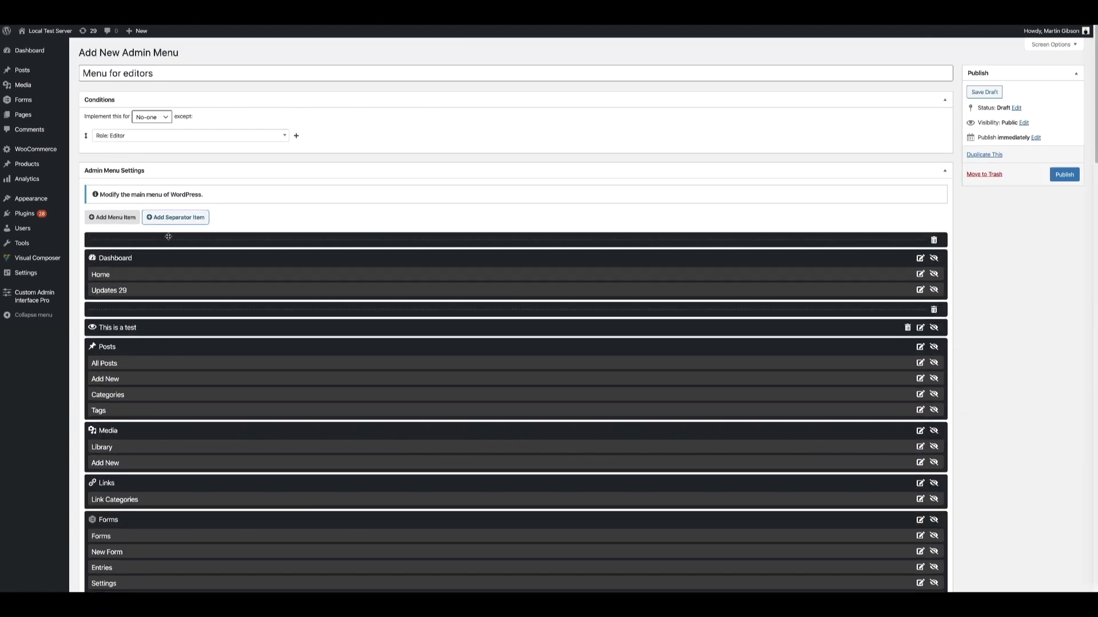
drag(169, 236, 173, 406)
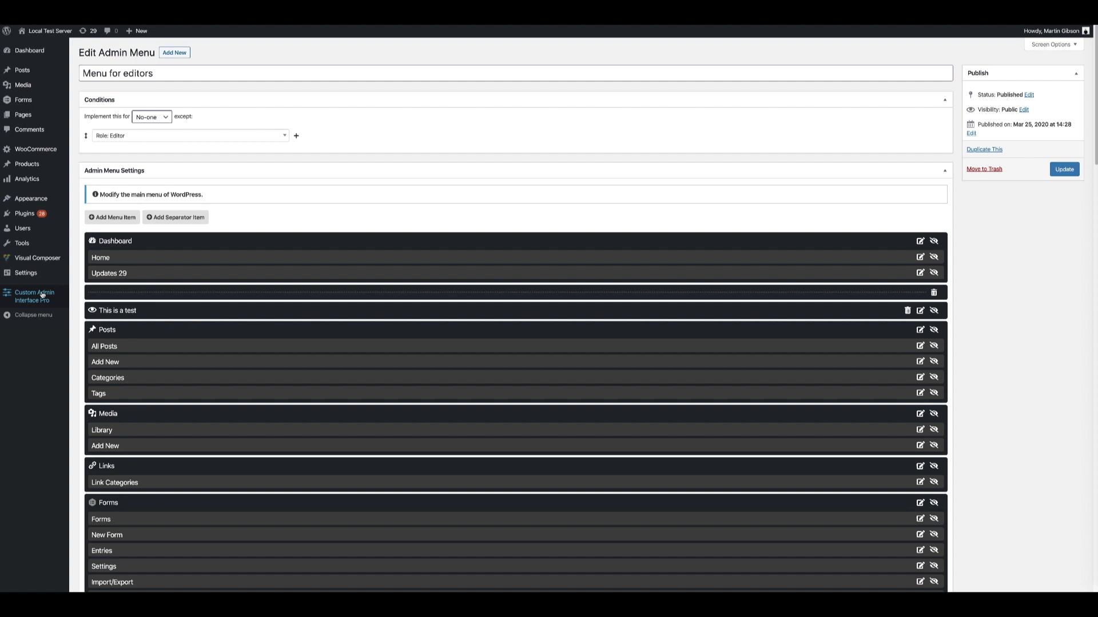
Step: Open the Admin Menus list and examine the quick edit status options for "Menu for editors"
mouse_move(42, 295)
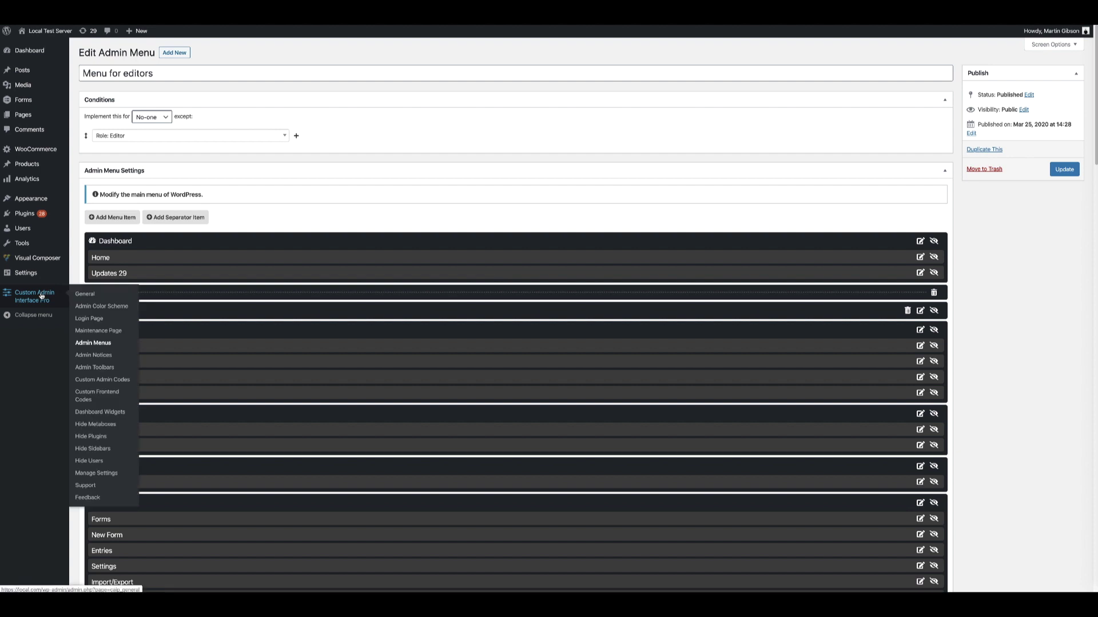
click(92, 345)
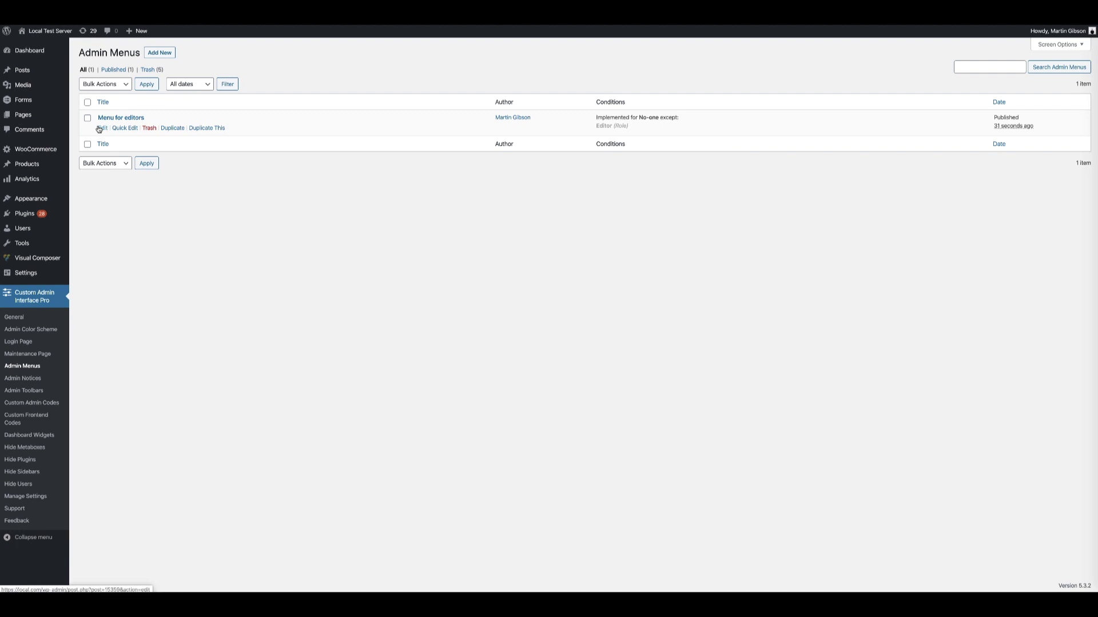
click(114, 129)
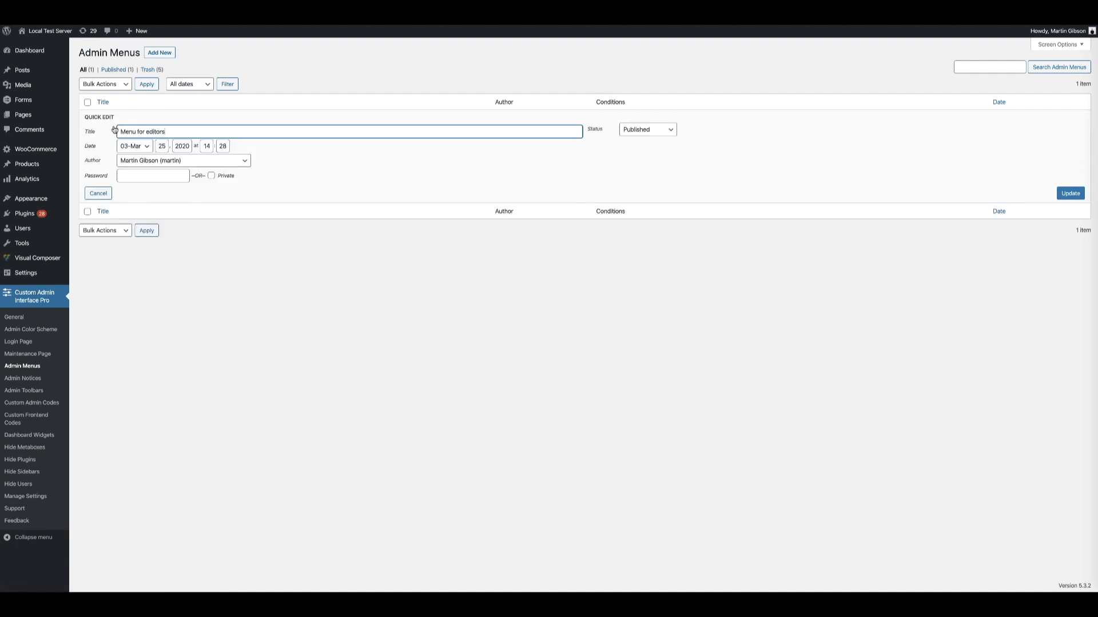
click(670, 130)
click(641, 148)
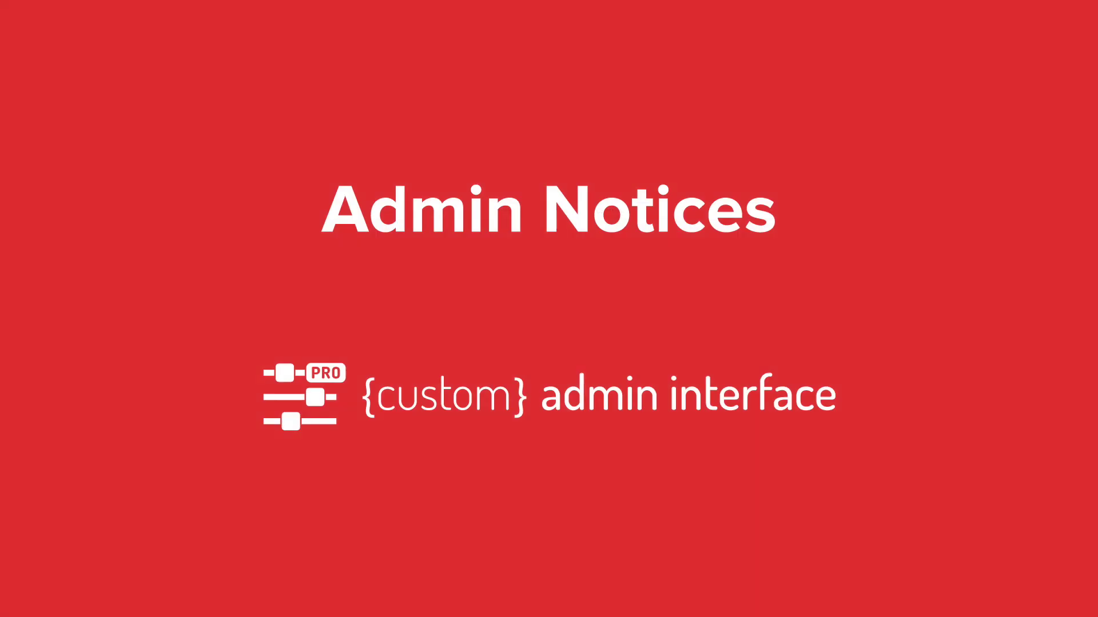
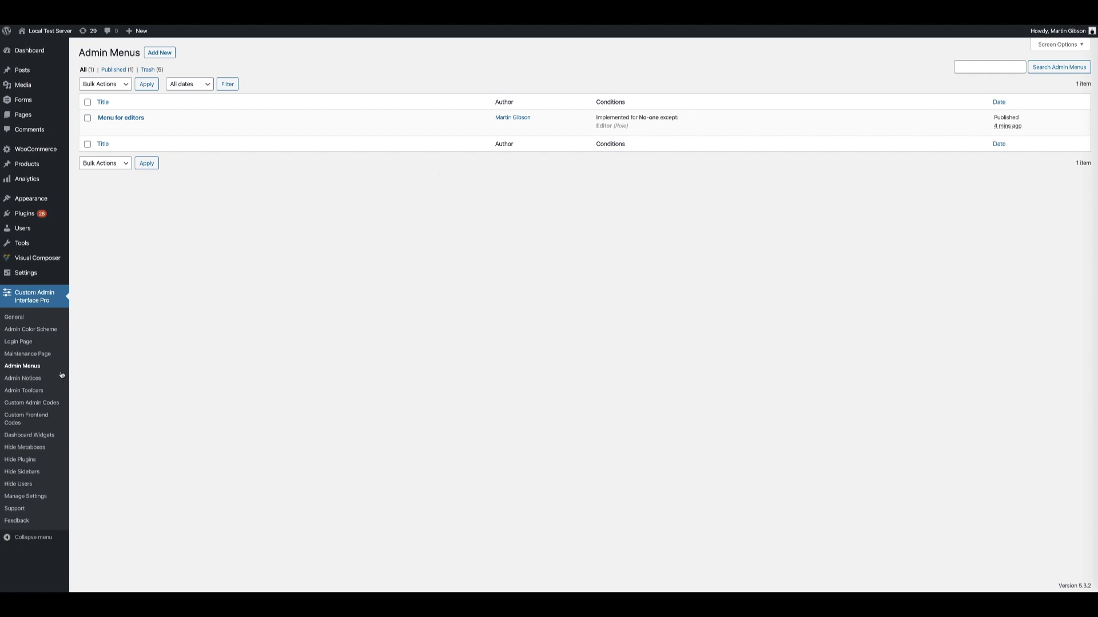
Step: Create a new admin notice titled "Notice for editors" and expand its conditions
click(42, 377)
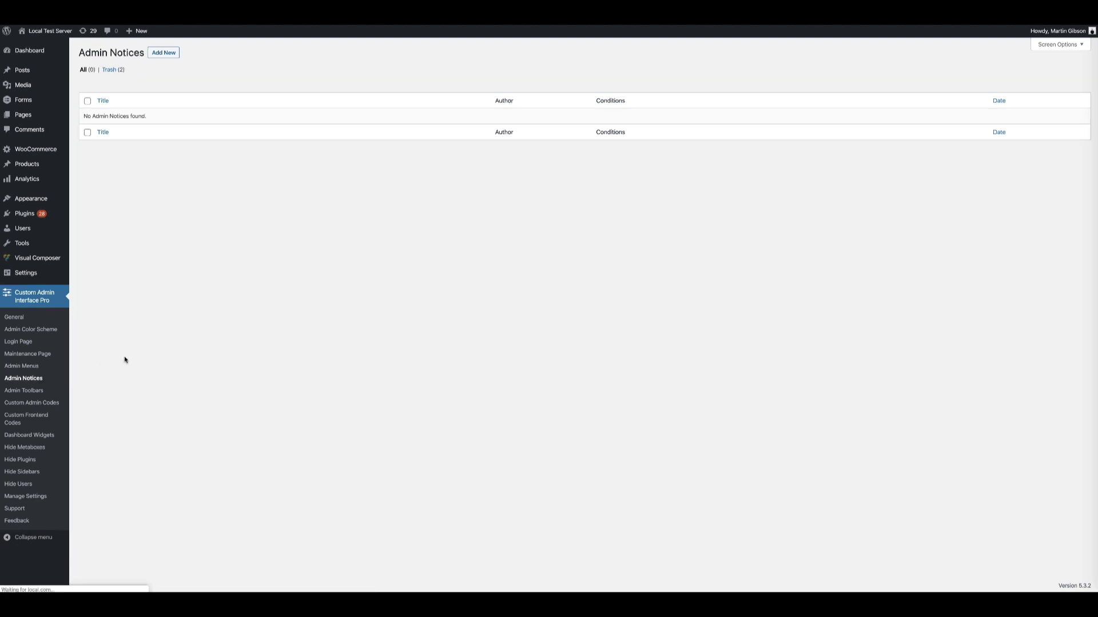
click(166, 57)
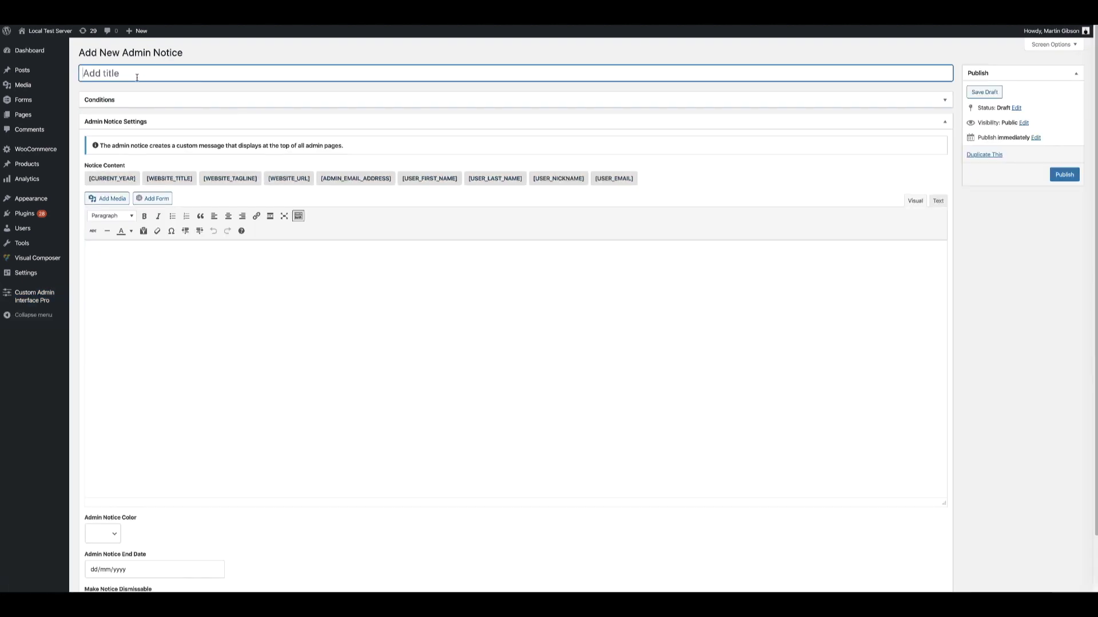
click(116, 97)
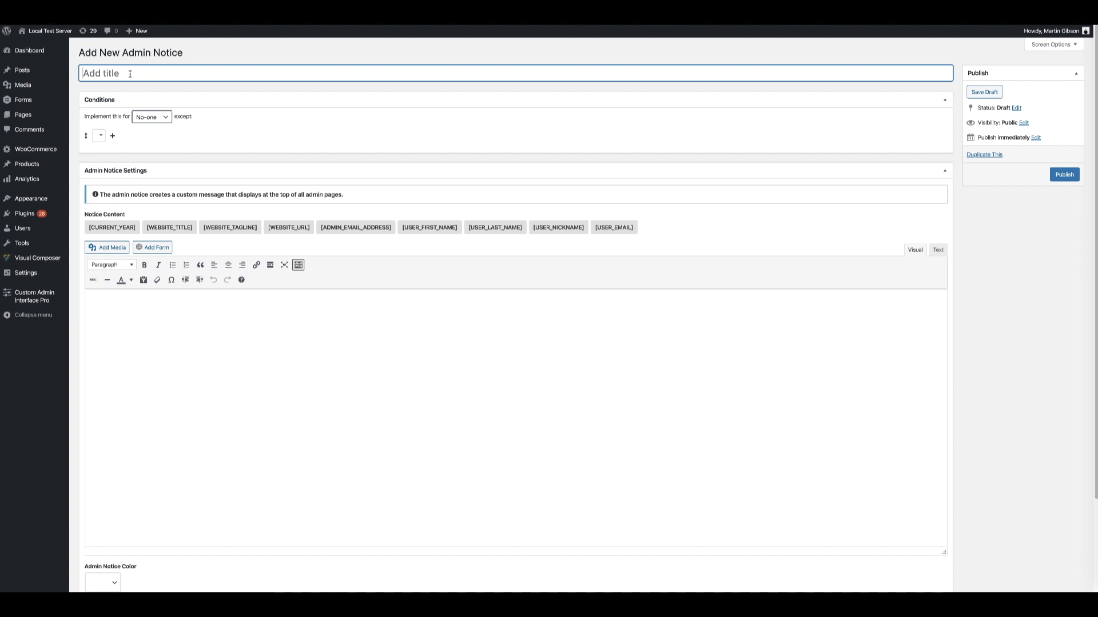
text(Notice for editors)
Step: Implement the notice for No-one except Role: Editor, leaving a single condition row
click(101, 135)
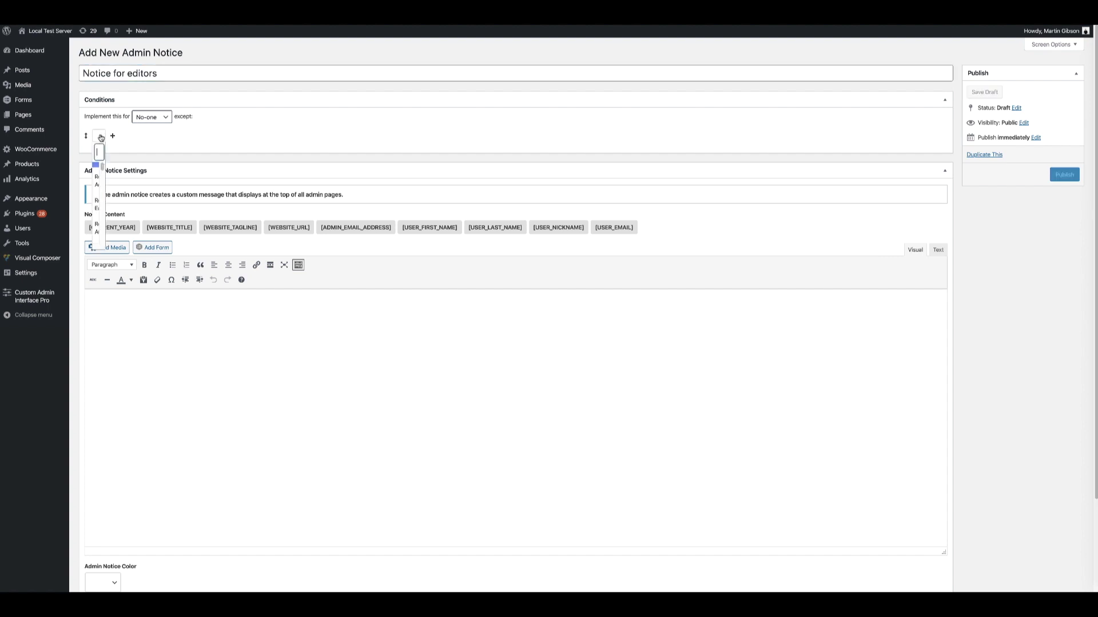
click(113, 135)
click(109, 139)
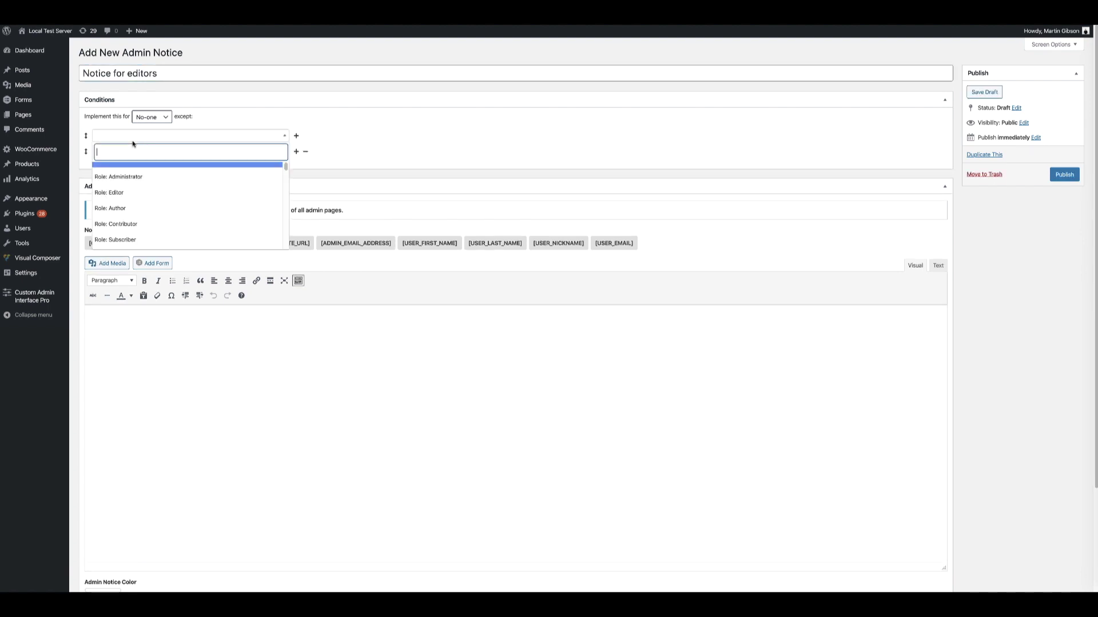
click(118, 192)
click(306, 151)
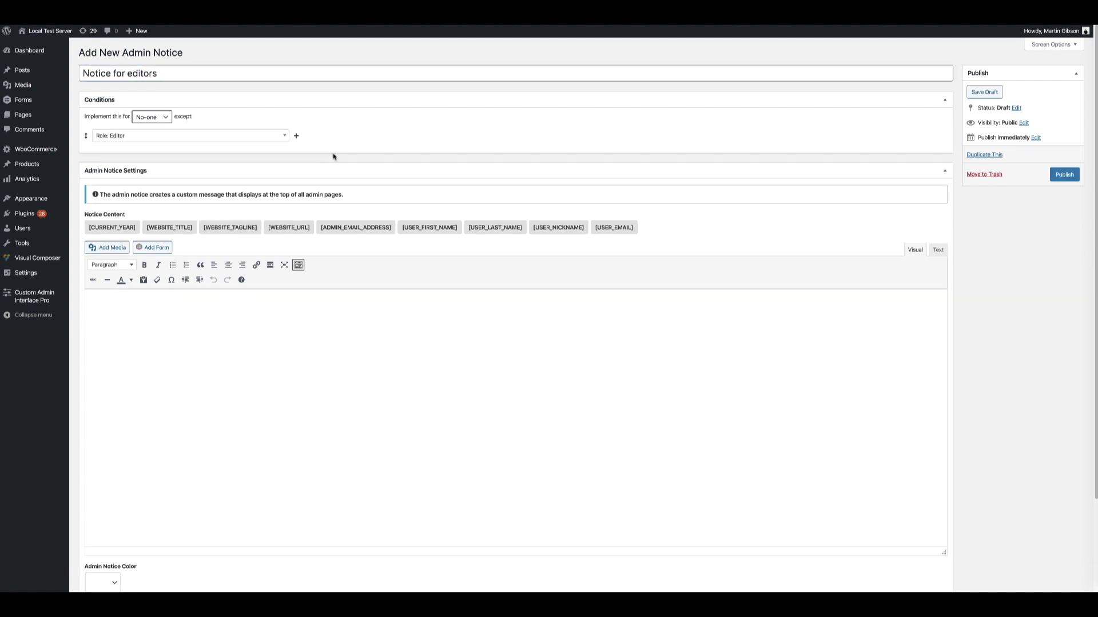
Step: Set the Admin Notice Color to Yellow in the notice settings
scroll(295, 275, down, 1)
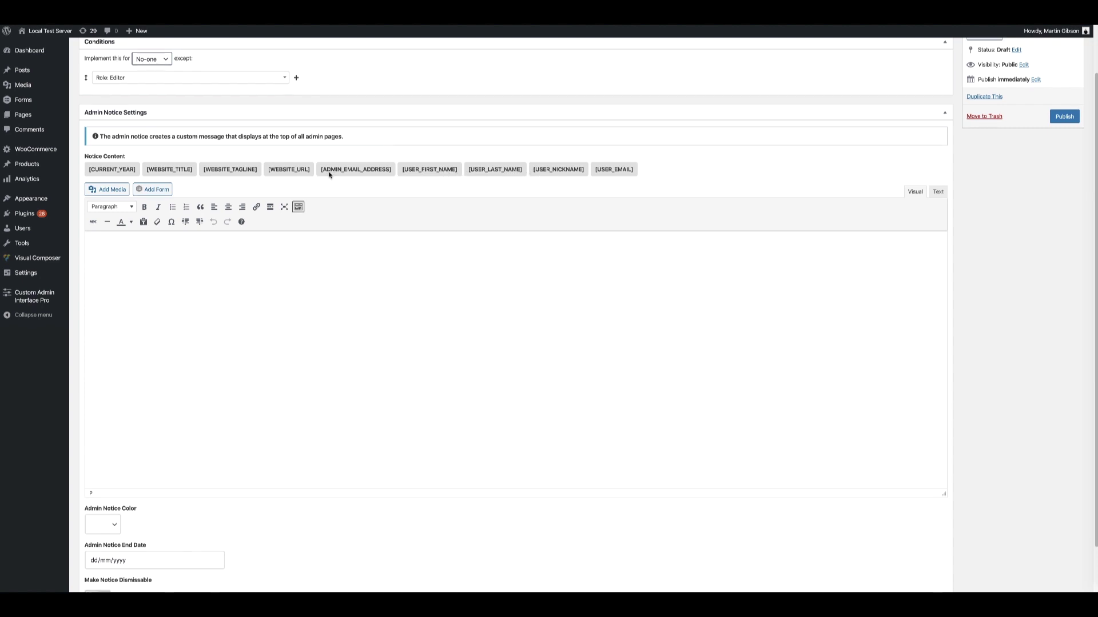
scroll(326, 177, down, 1)
click(101, 474)
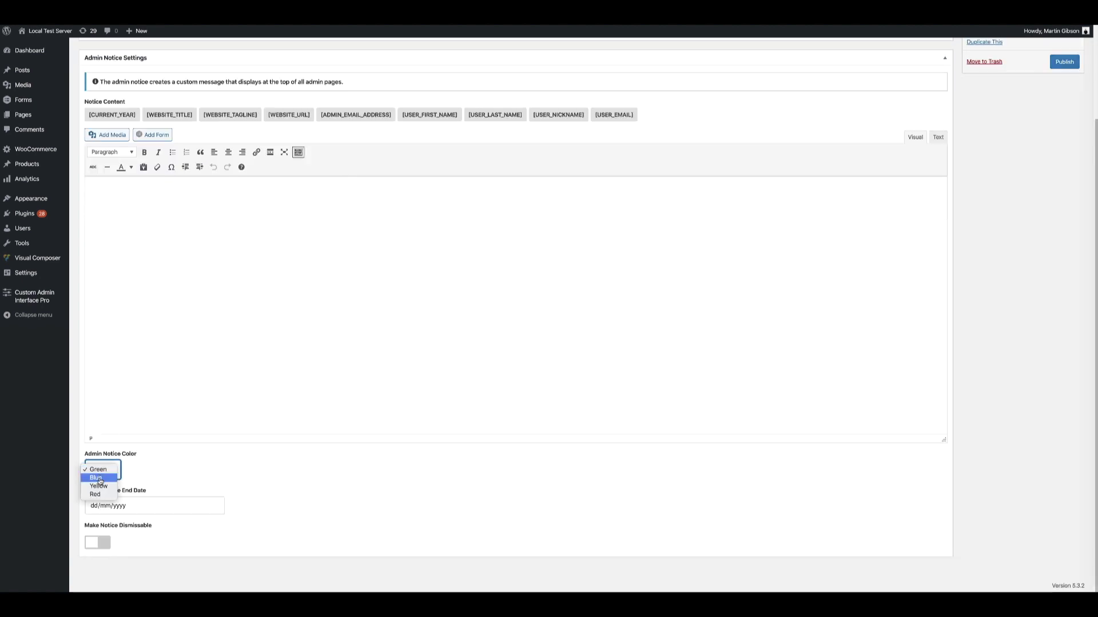
click(97, 487)
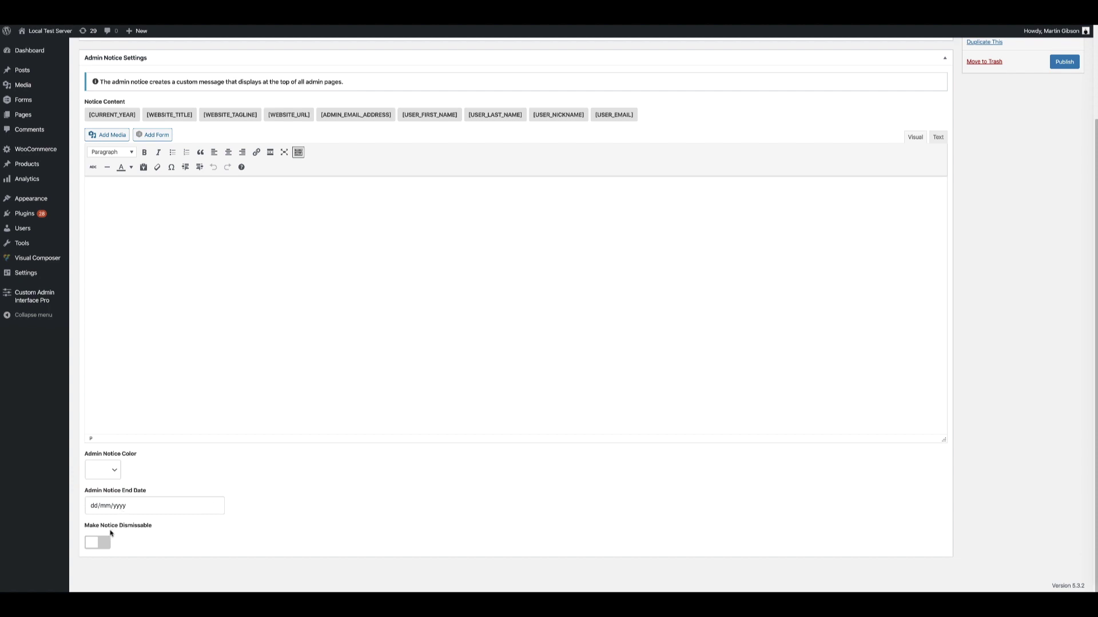
Step: Publish the "Notice for editors" admin notice
scroll(445, 440, up, 3)
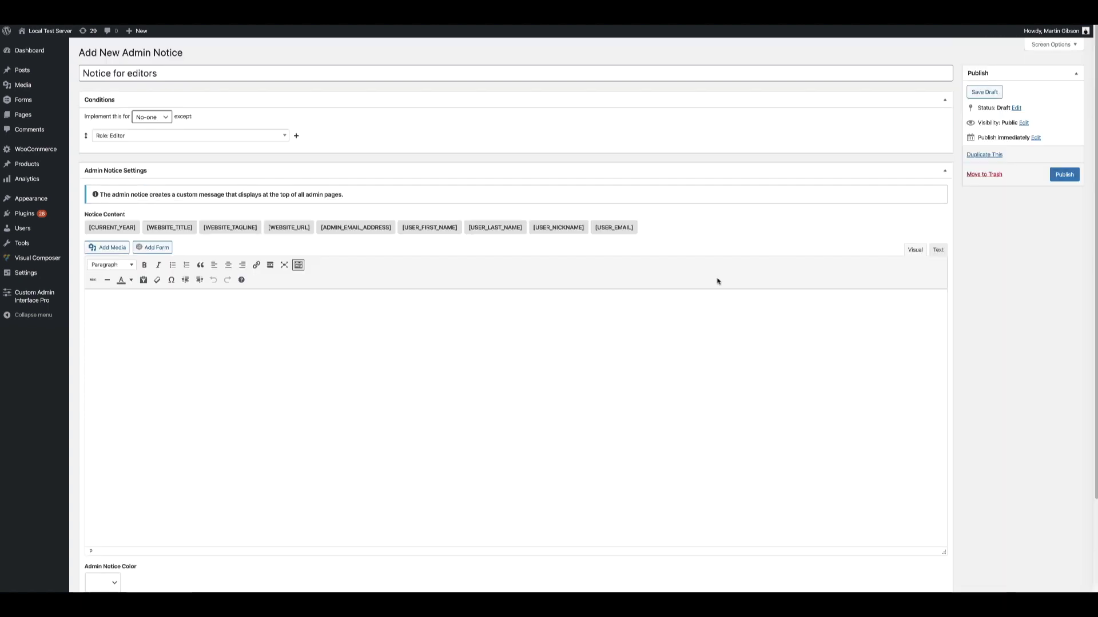
click(1073, 180)
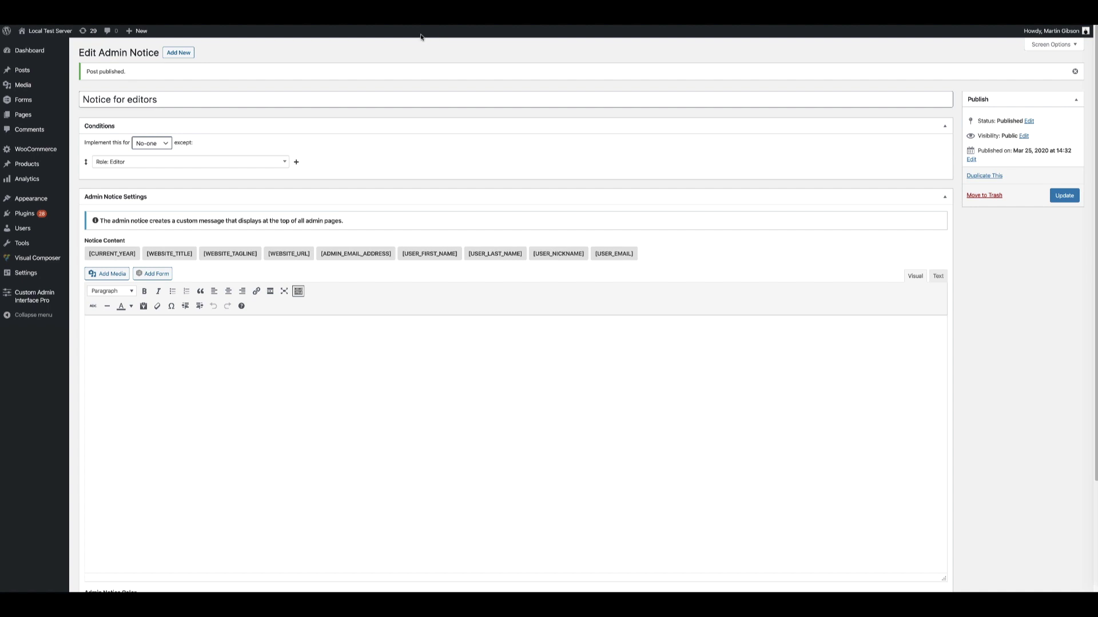
Step: Start a new admin toolbar and look over its toolbar items and the frontend disable option
mouse_move(54, 293)
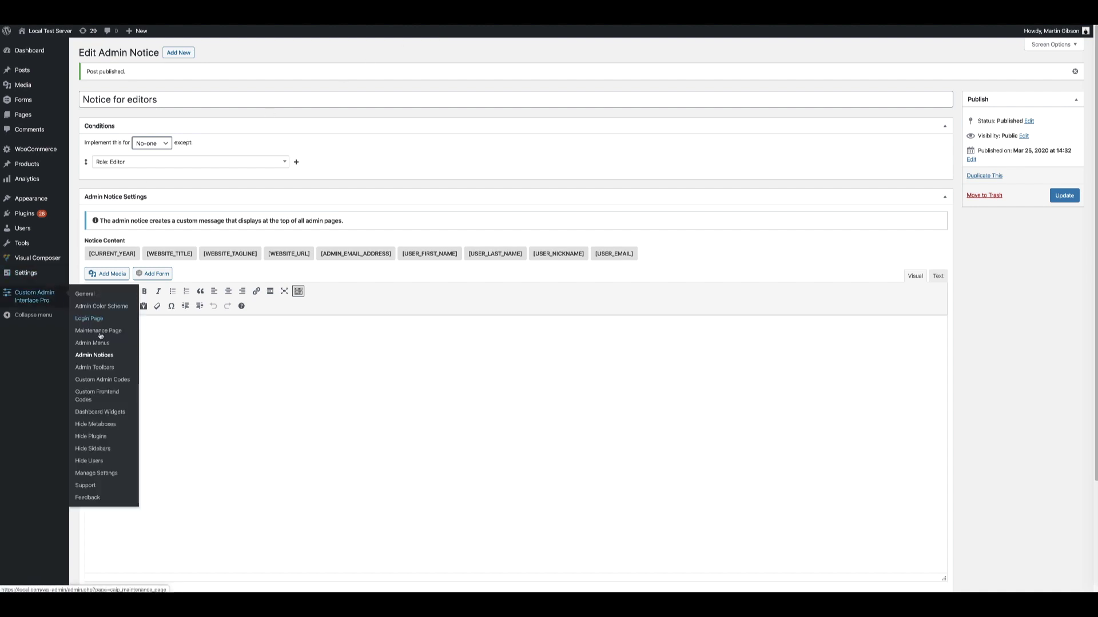
click(94, 369)
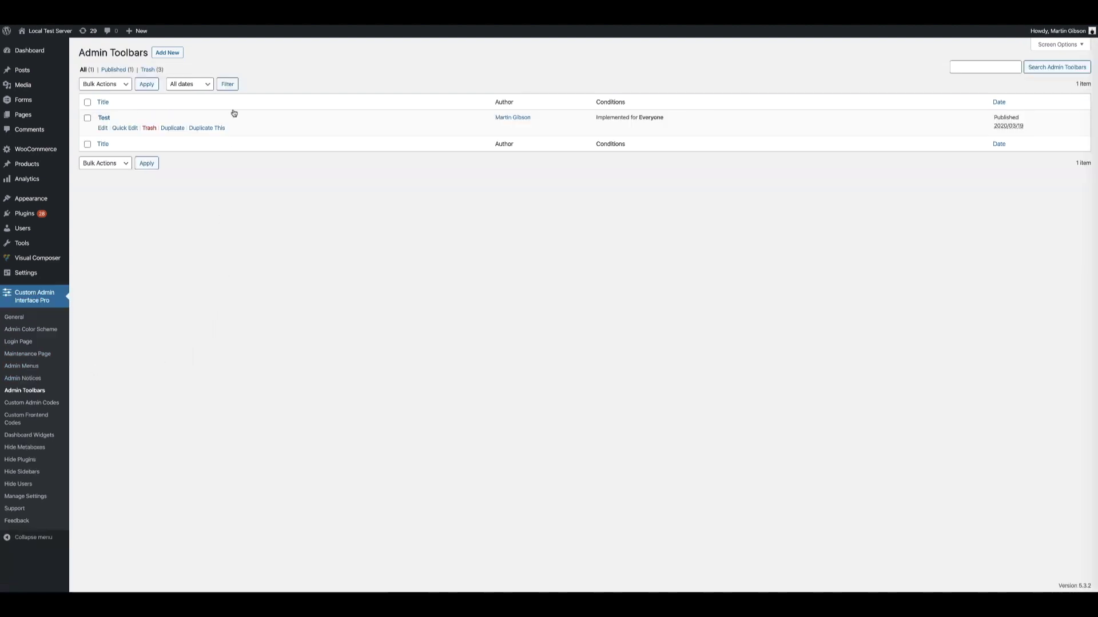
click(172, 54)
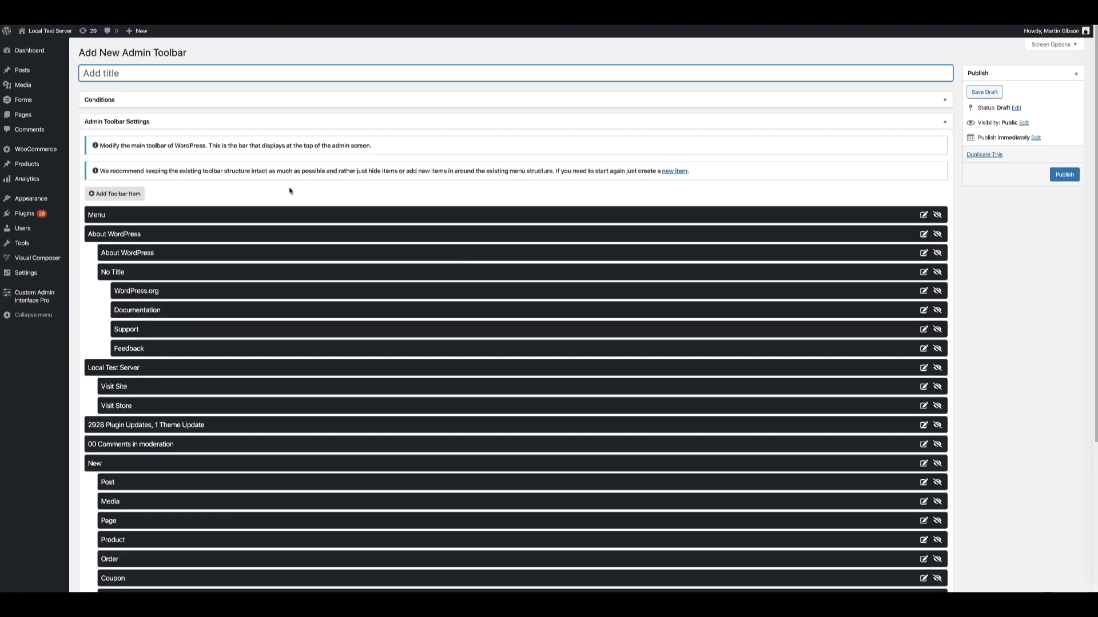
scroll(223, 223, down, 5)
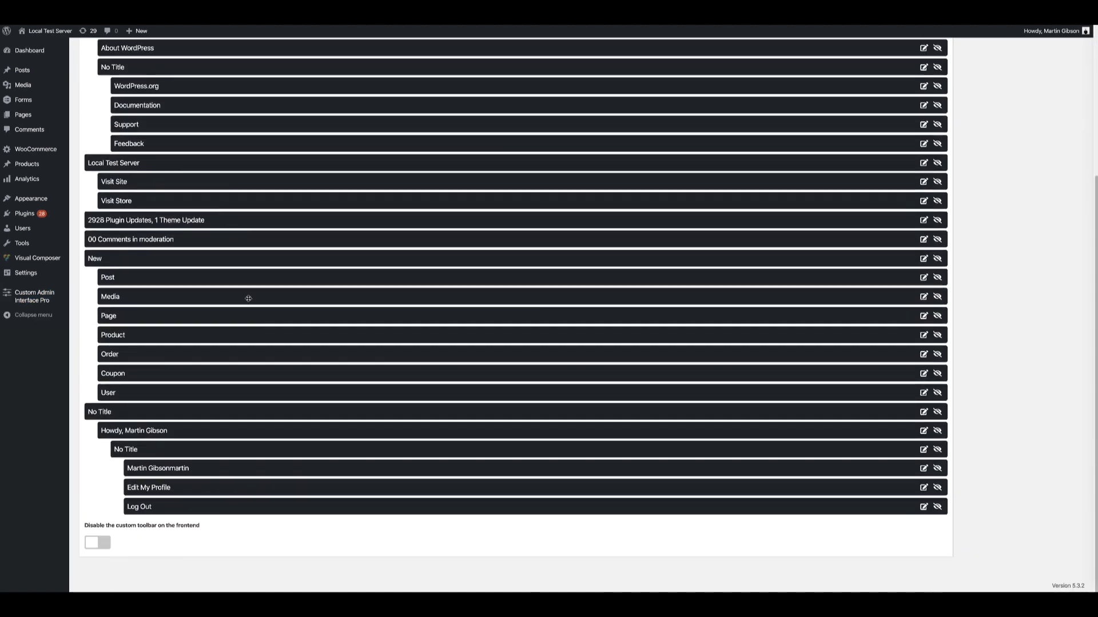
scroll(240, 274, up, 5)
Step: Title the admin toolbar "Toolbar for editors" and implement it for No-one except Role: Editor
click(184, 100)
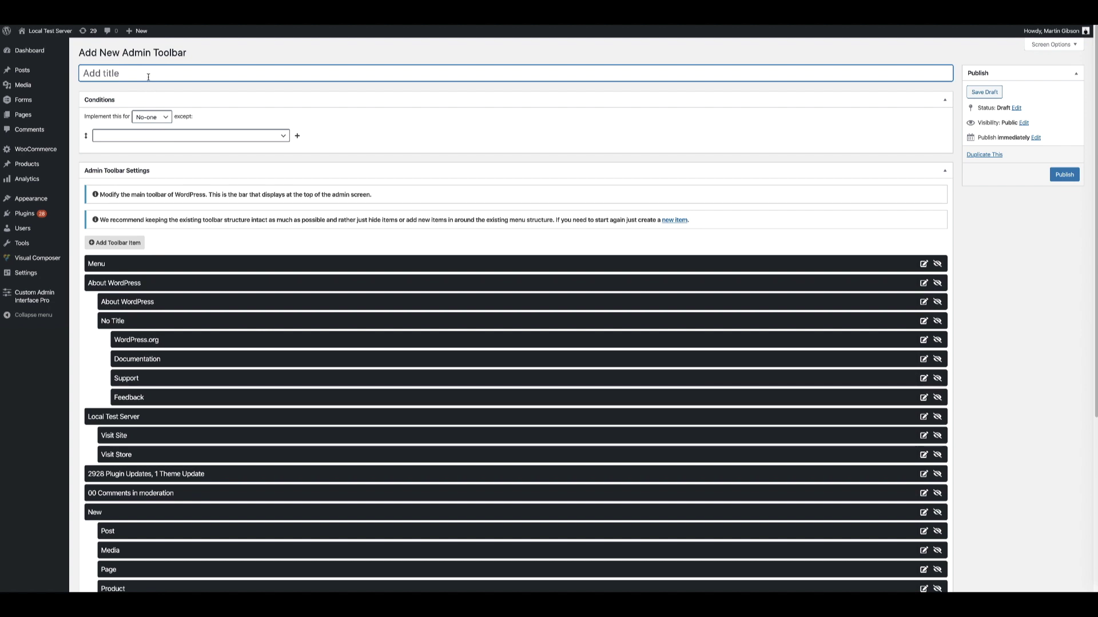
text(Toolbar for editors)
click(178, 135)
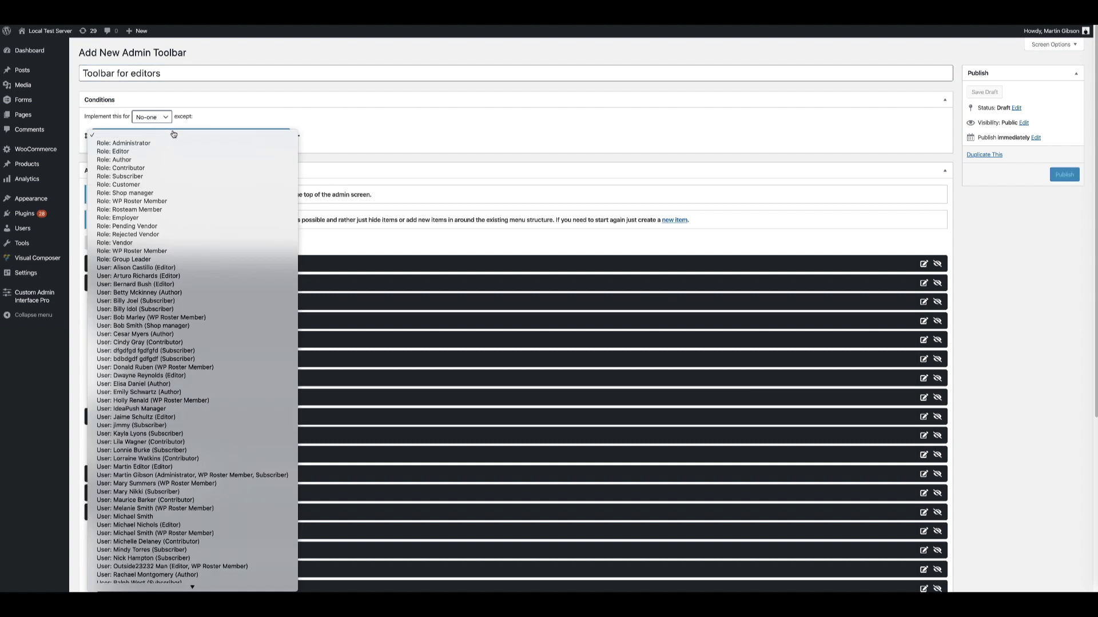
click(163, 152)
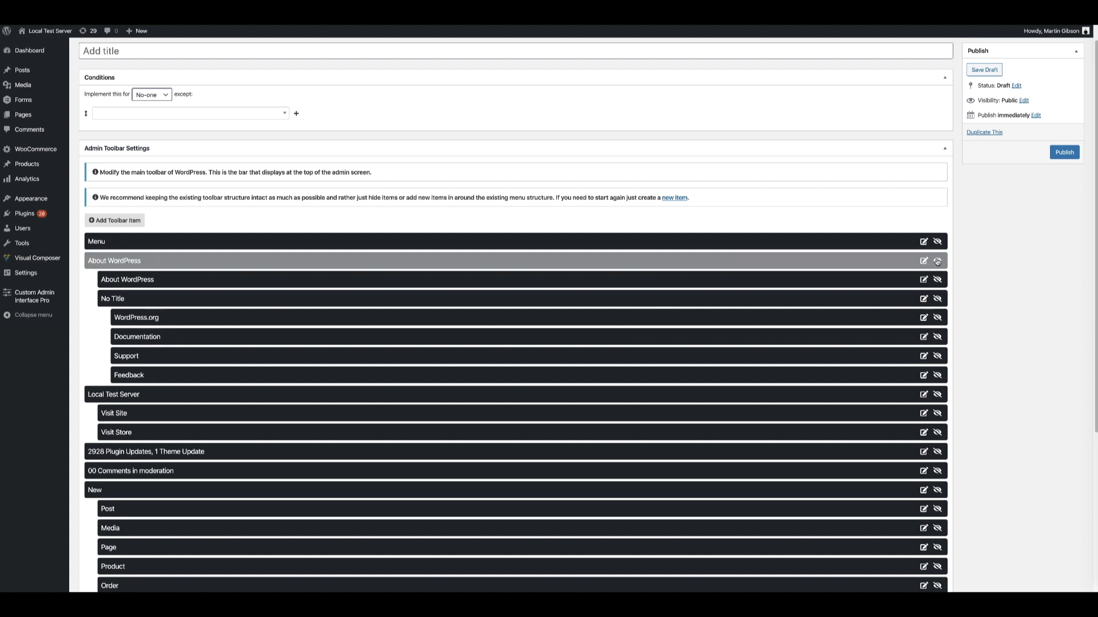
Step: Examine the editable link of the top-level About WordPress toolbar item without changing it
click(923, 261)
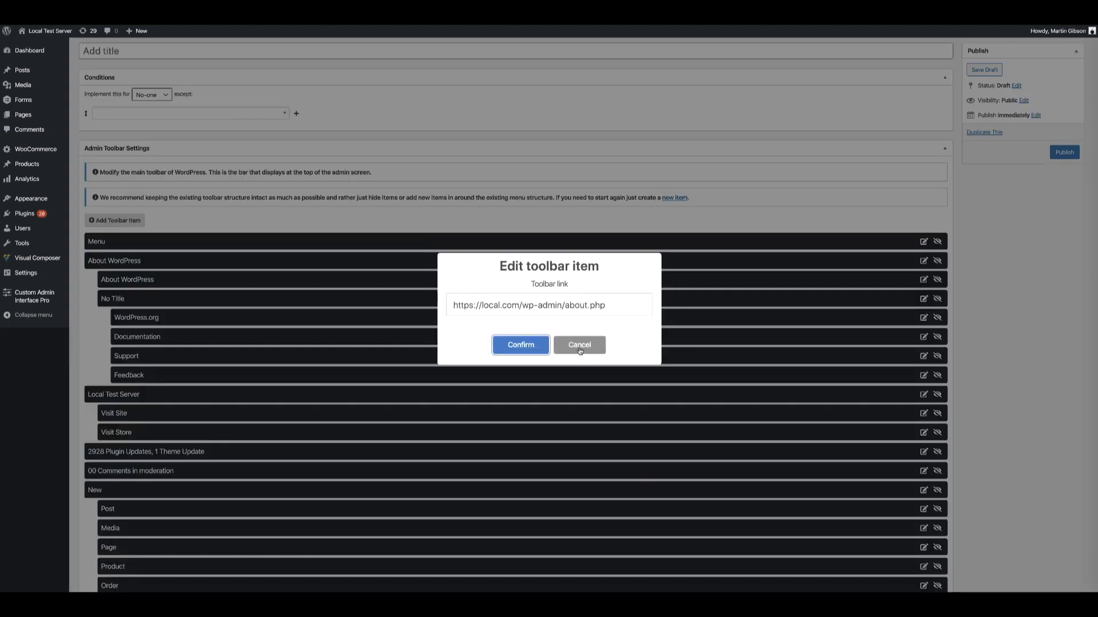
click(519, 345)
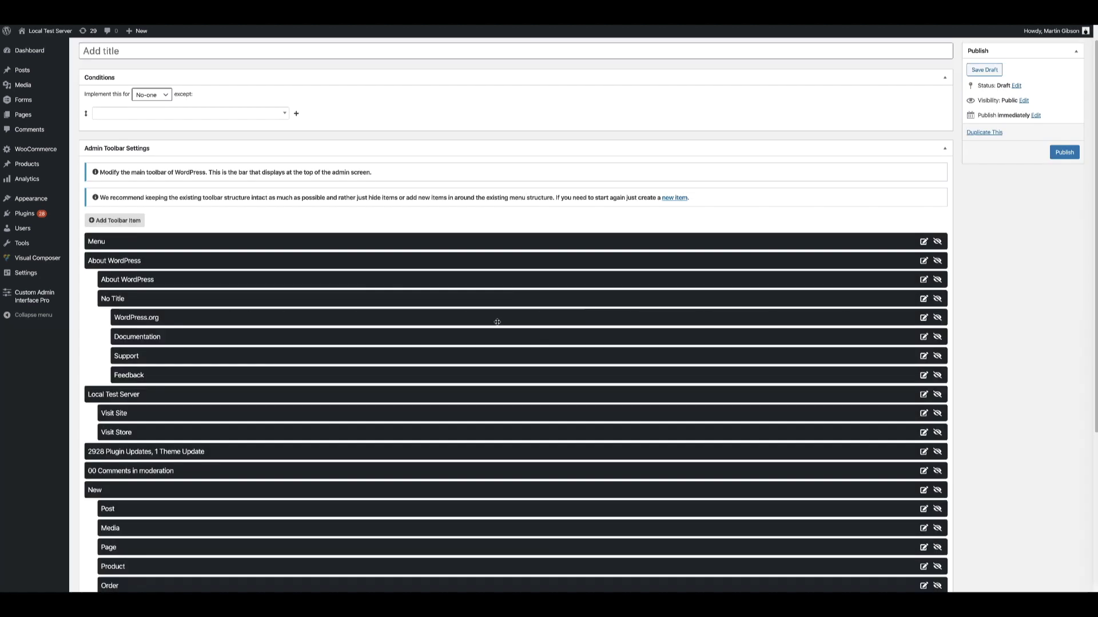
Step: Add a new toolbar item below Menu with the link "#testing123" and publish the admin toolbar
click(117, 223)
drag(191, 252, 218, 248)
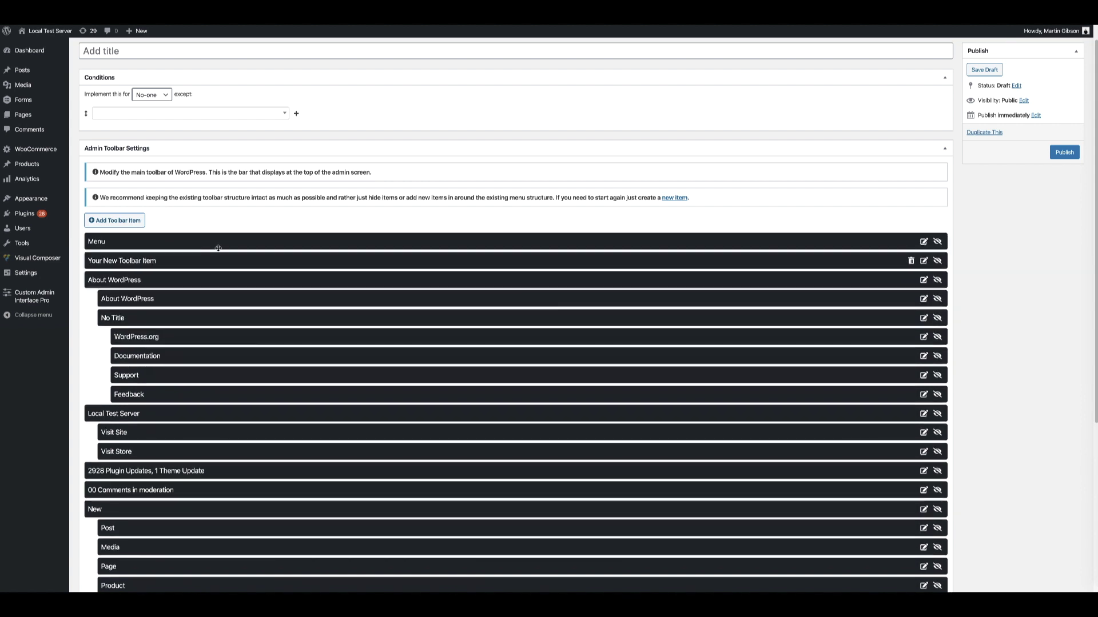
click(924, 261)
click(520, 327)
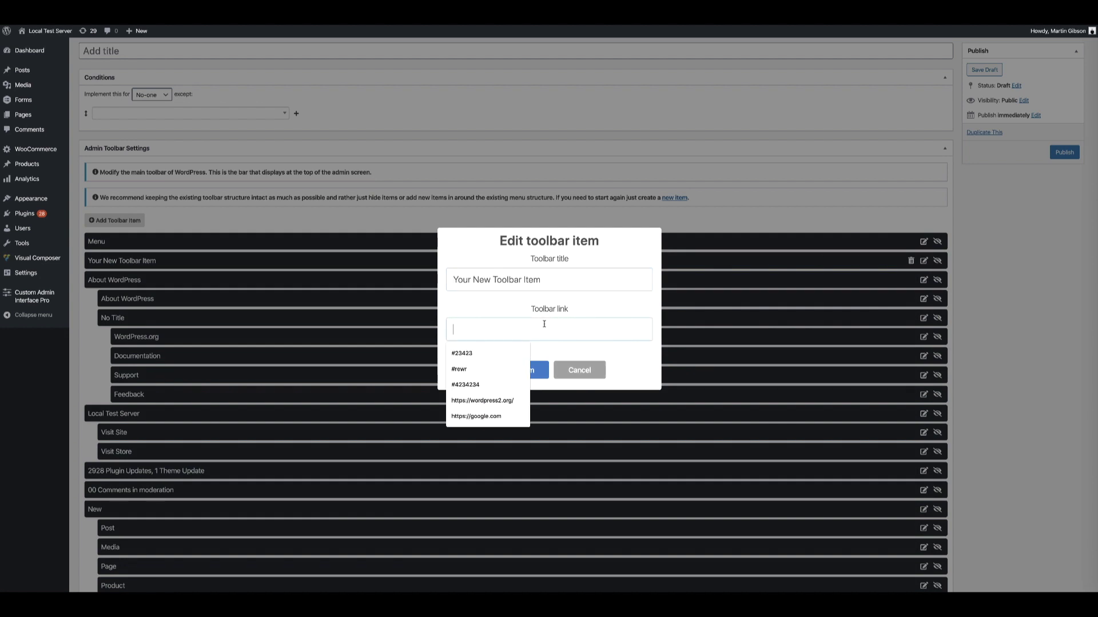
text(#testing123)
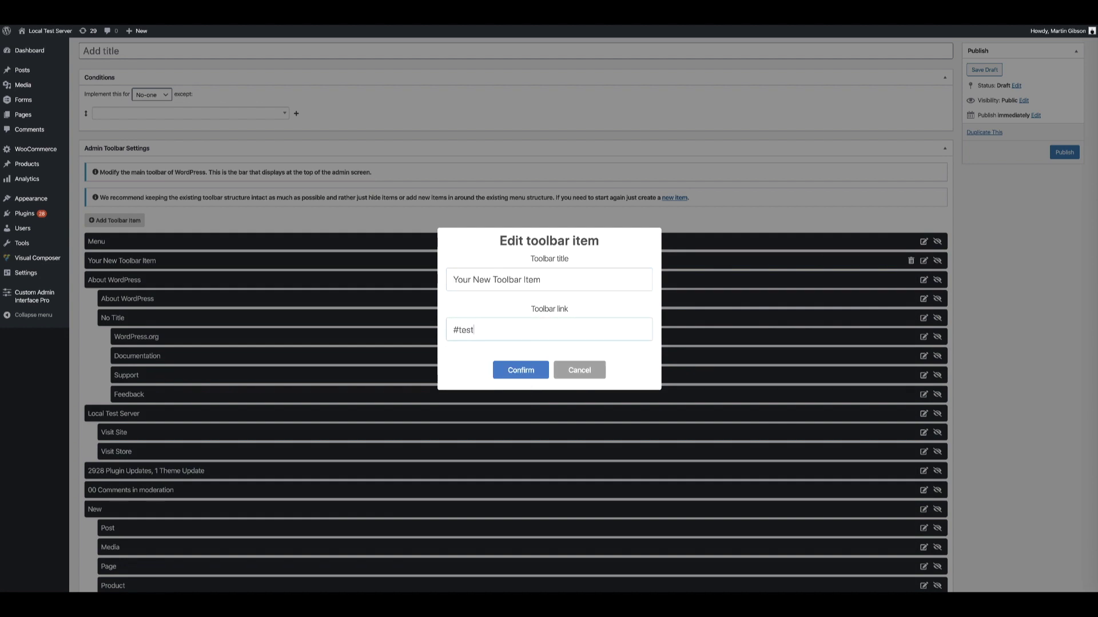
click(542, 371)
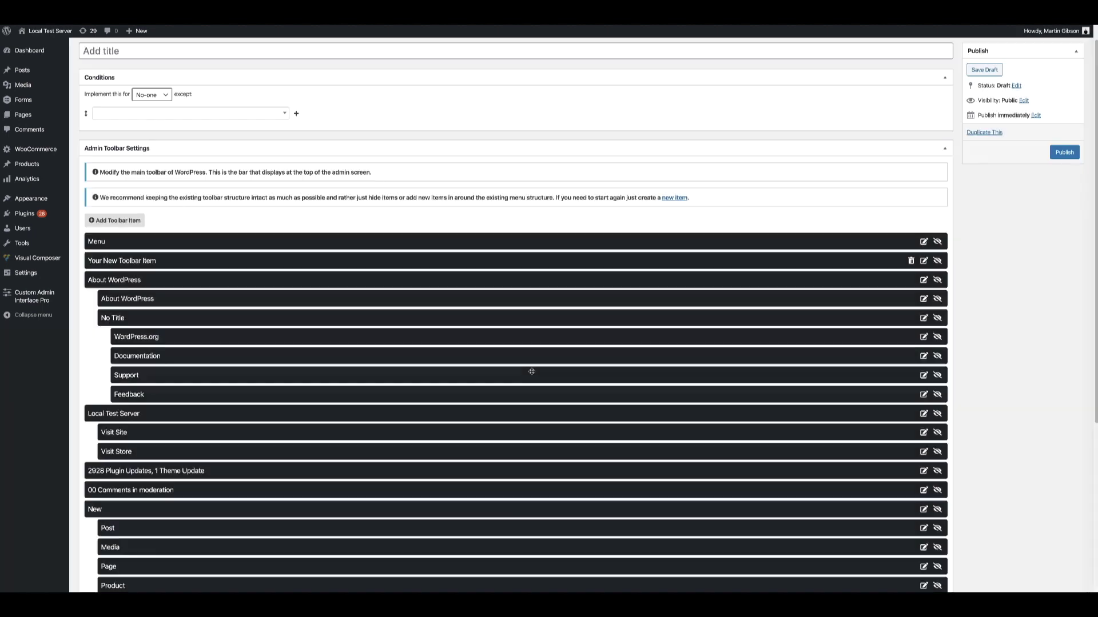
scroll(975, 289, up, 1)
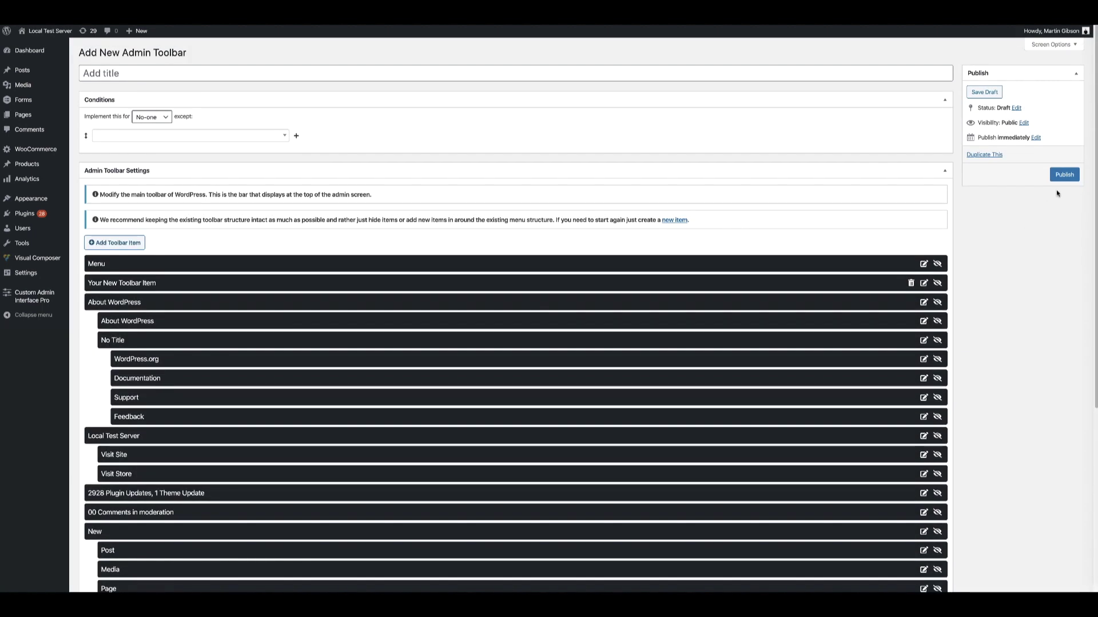
click(1063, 174)
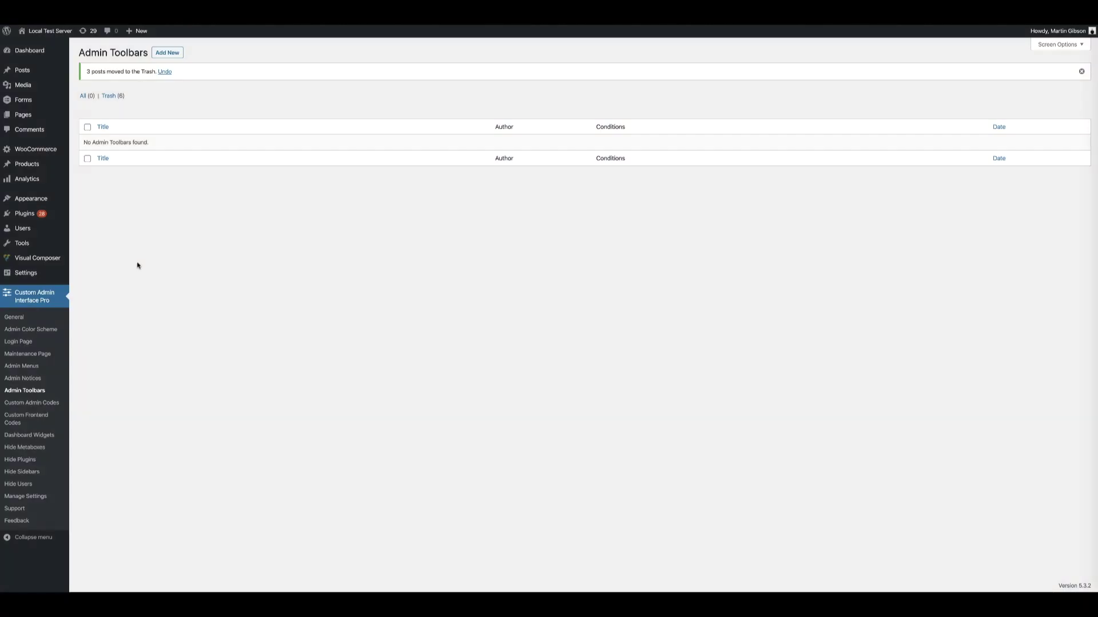
Step: Create a custom admin code titled "Custom code for editors", implemented for No-one except Role: Editor
click(41, 407)
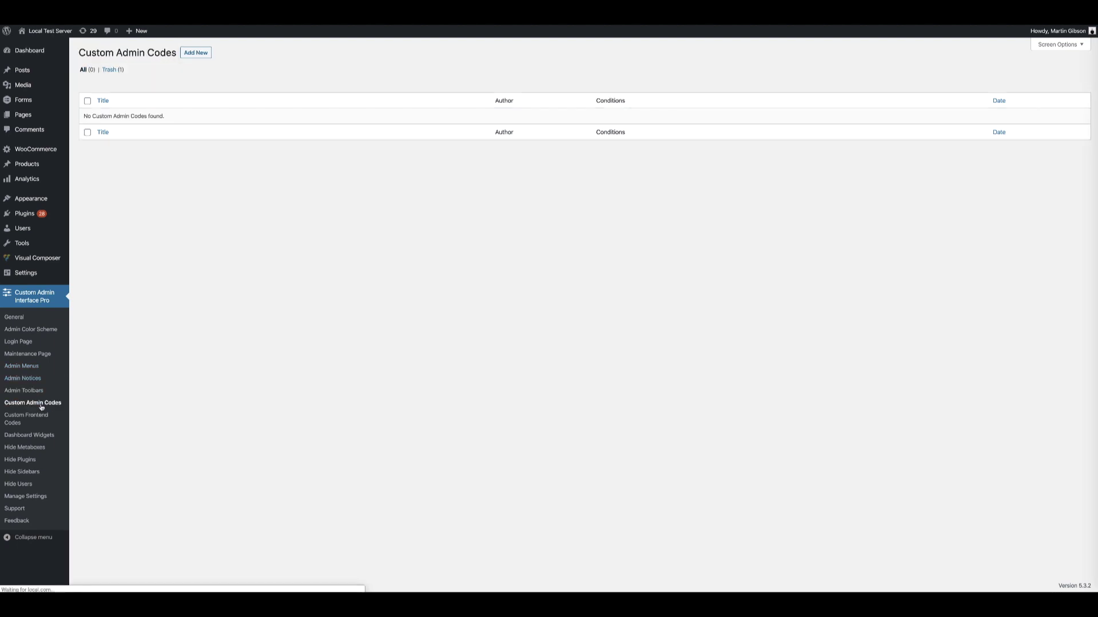
click(191, 54)
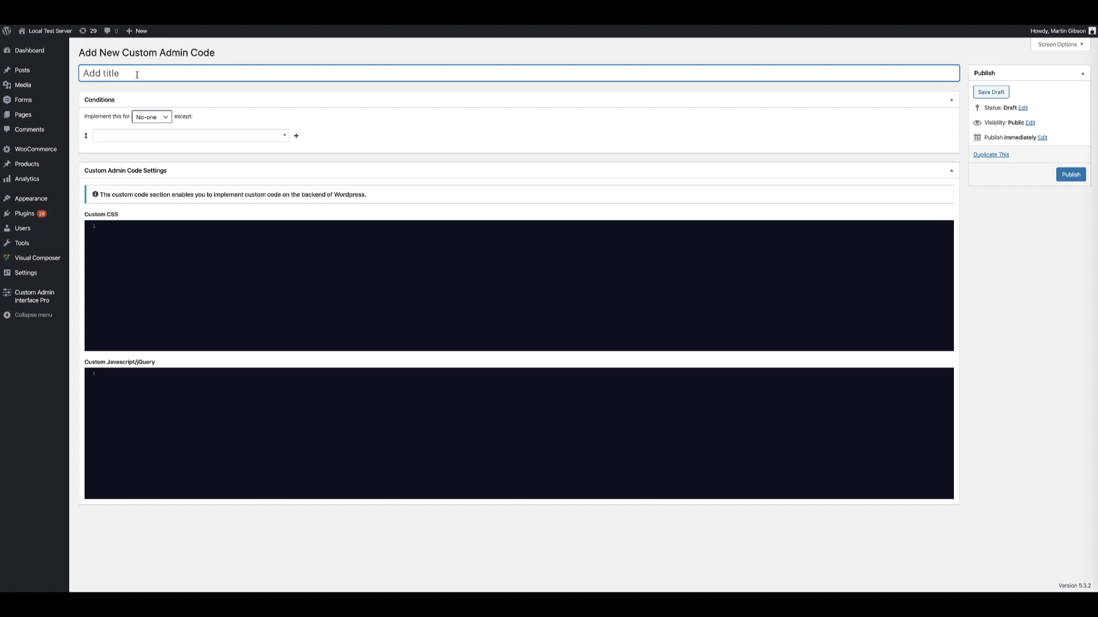
text(Custom code for editot)
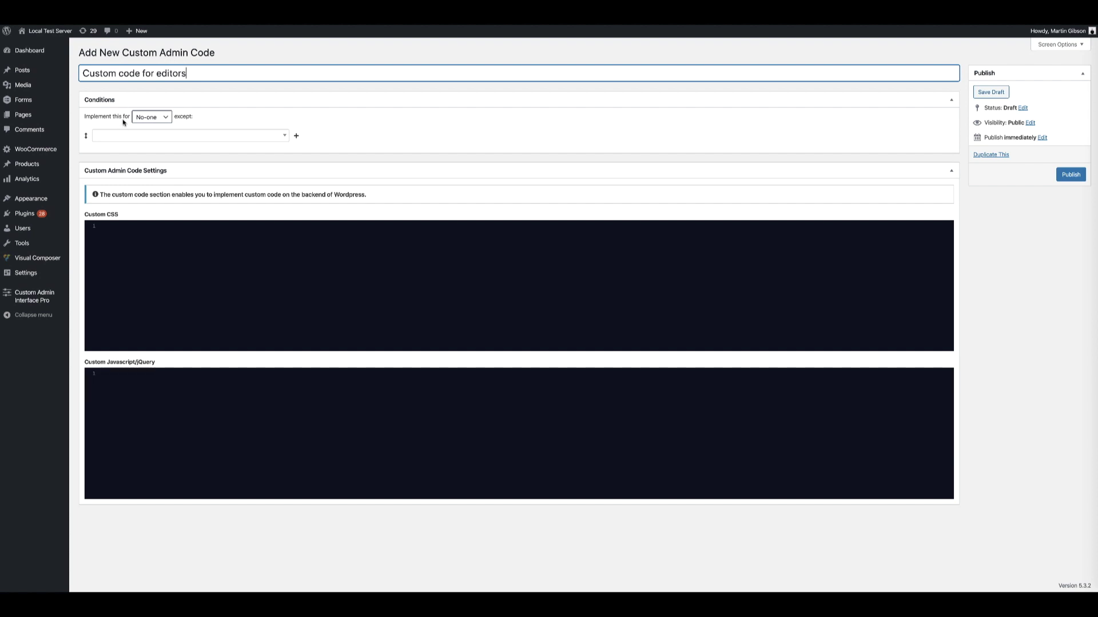
click(159, 136)
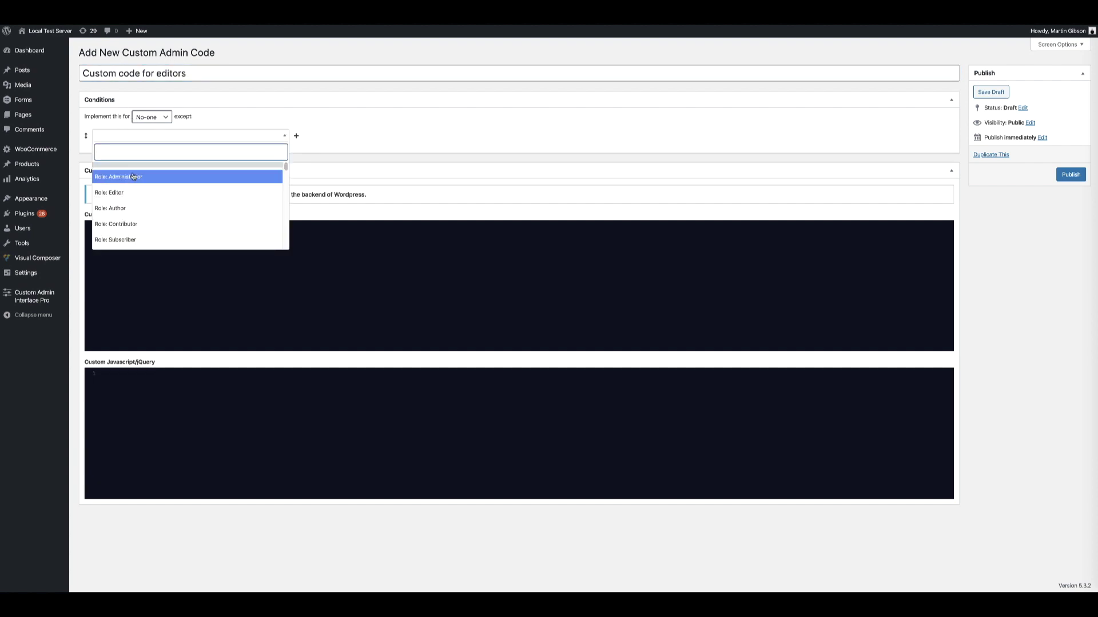
click(144, 191)
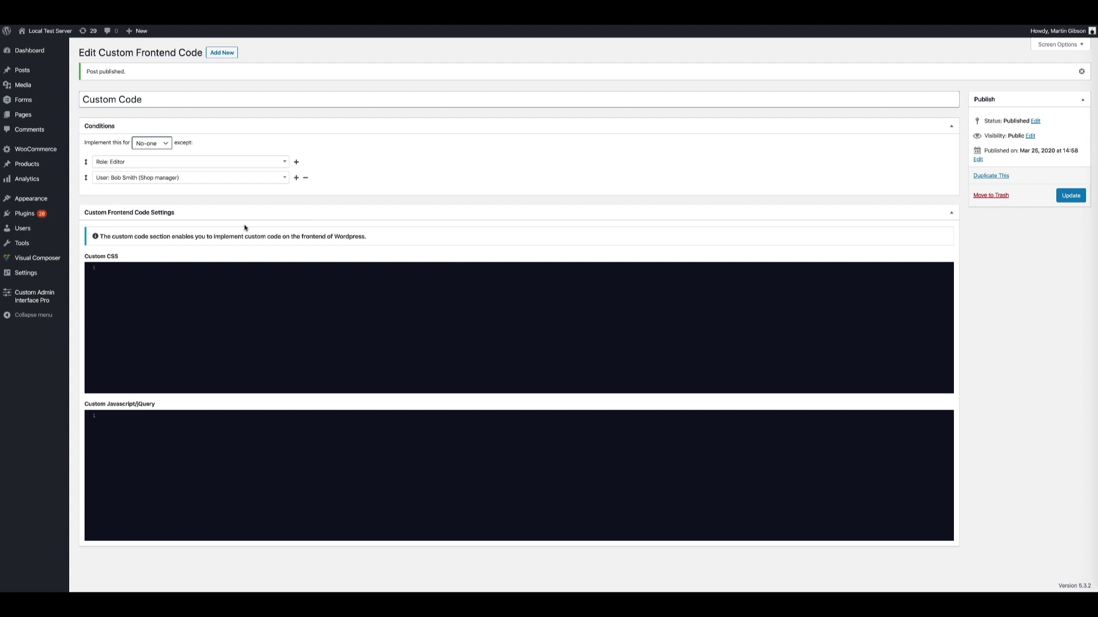
Step: Create a new dashboard widget titled "Test" and implement it for Everyone
mouse_move(49, 294)
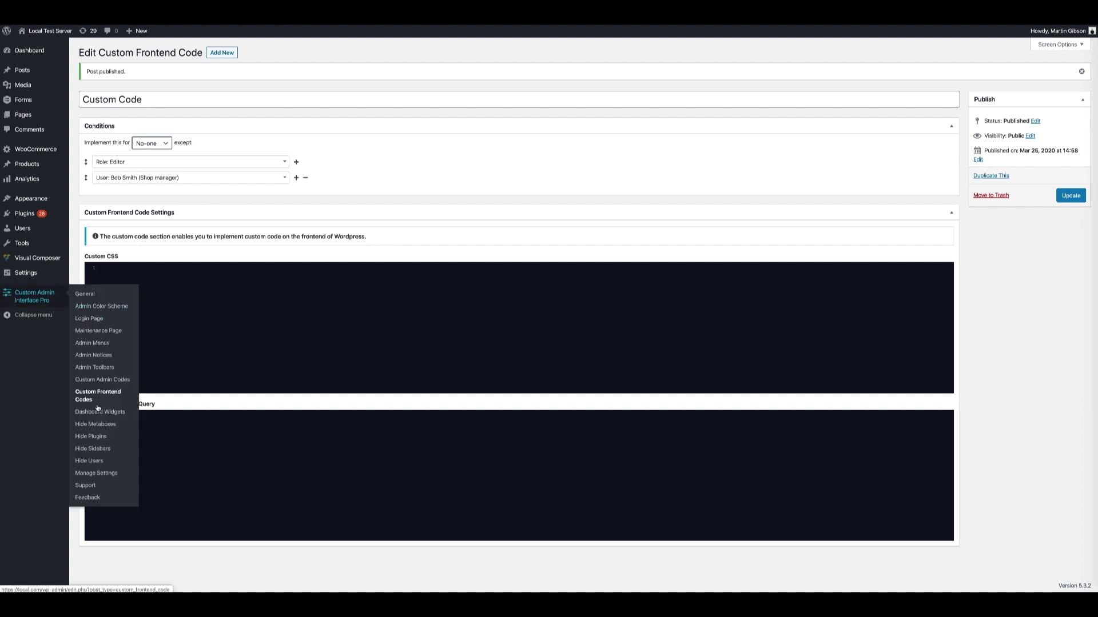
click(95, 412)
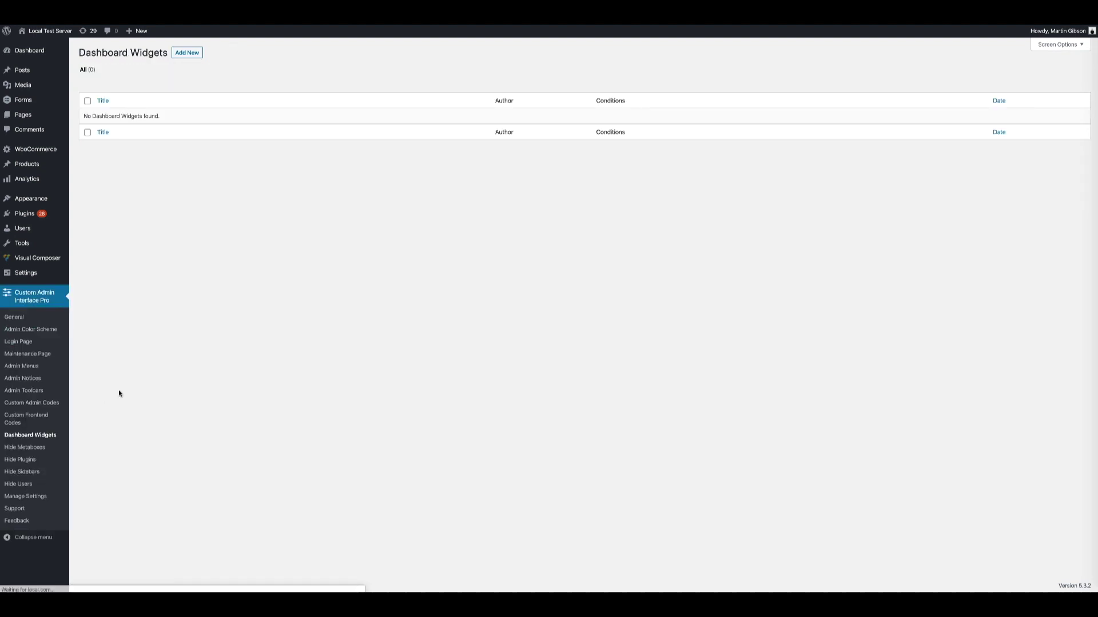
click(191, 54)
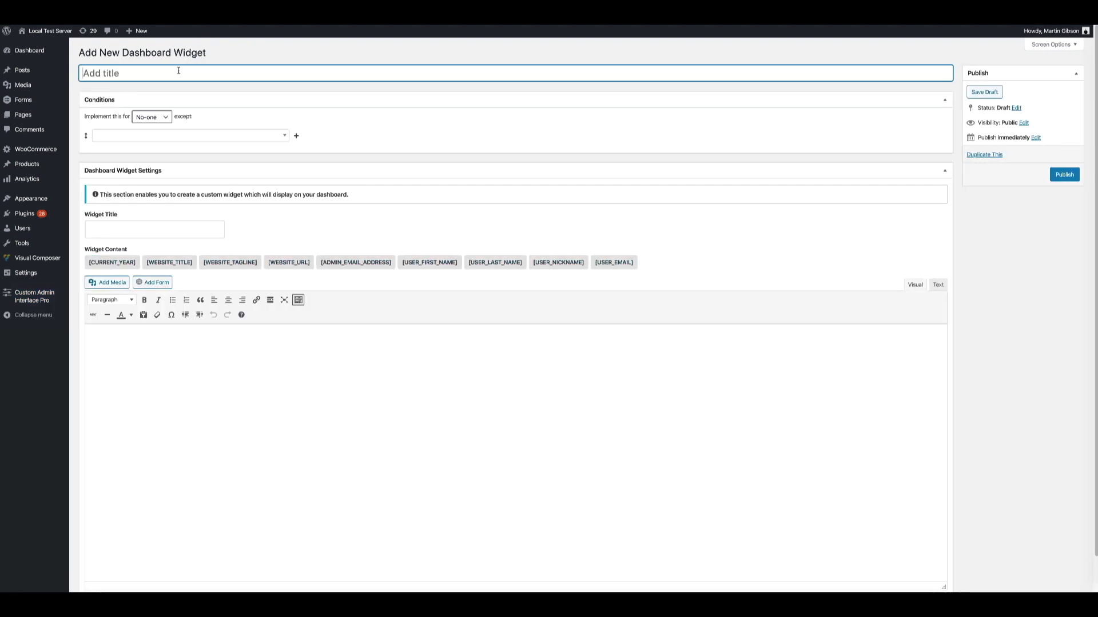
text(Test)
click(161, 118)
click(151, 126)
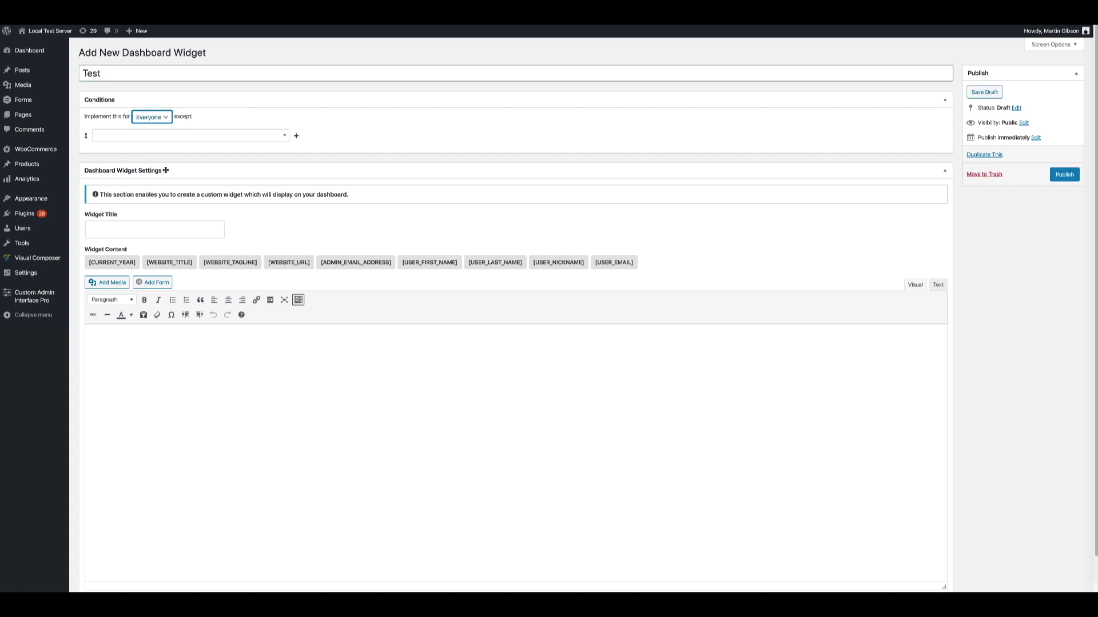
Step: Set the Widget Title to "Test widget" and publish the dashboard widget
click(114, 230)
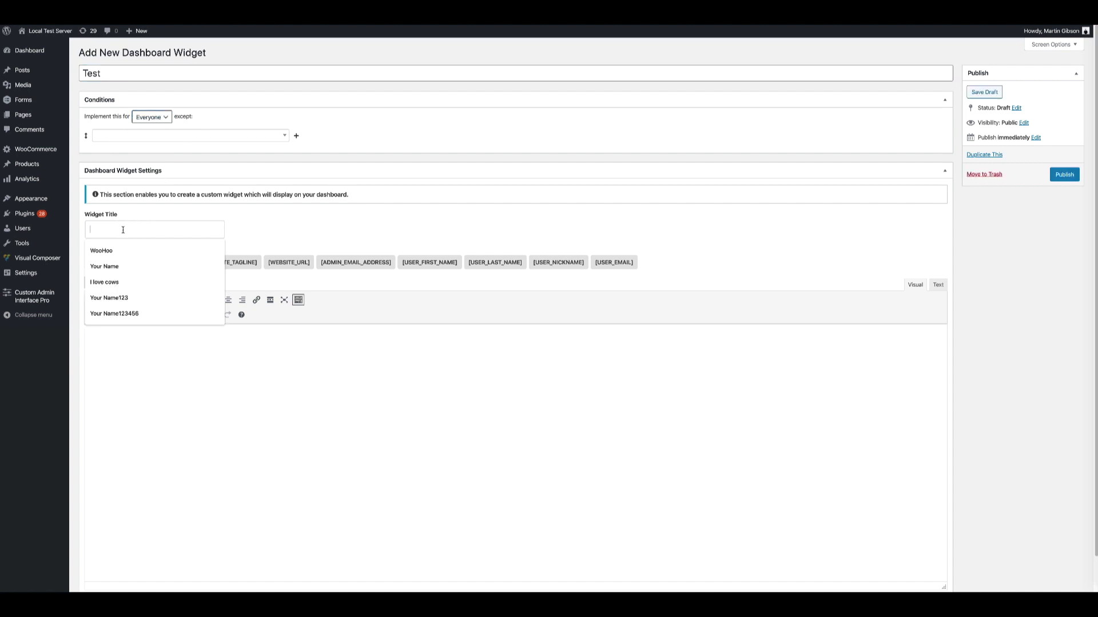
text(Test widget)
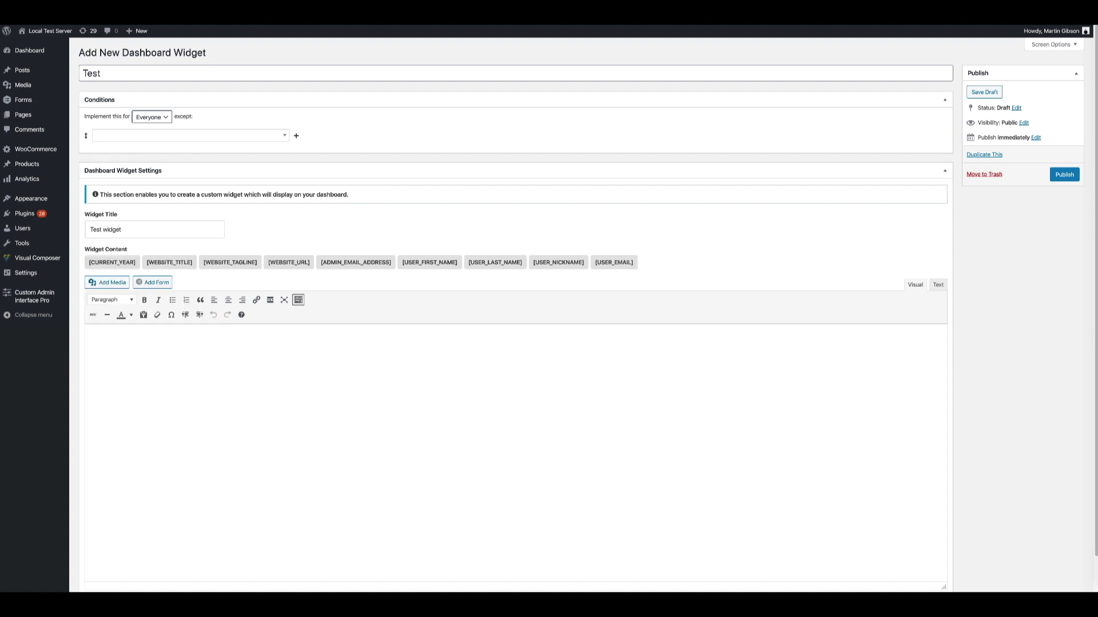
scroll(305, 299, down, 1)
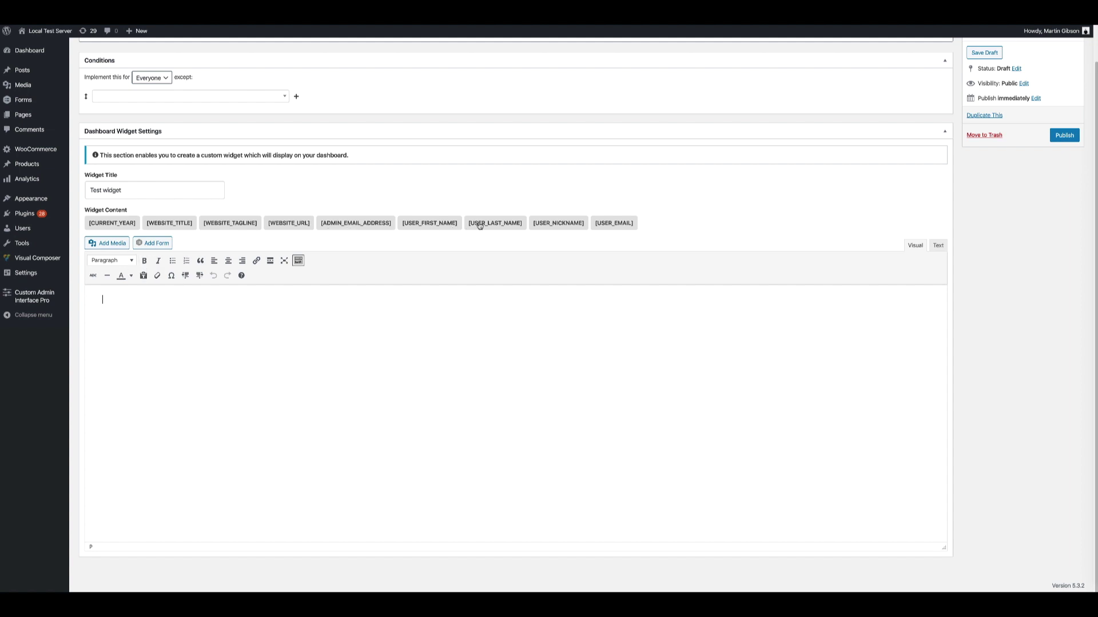
scroll(475, 318, up, 1)
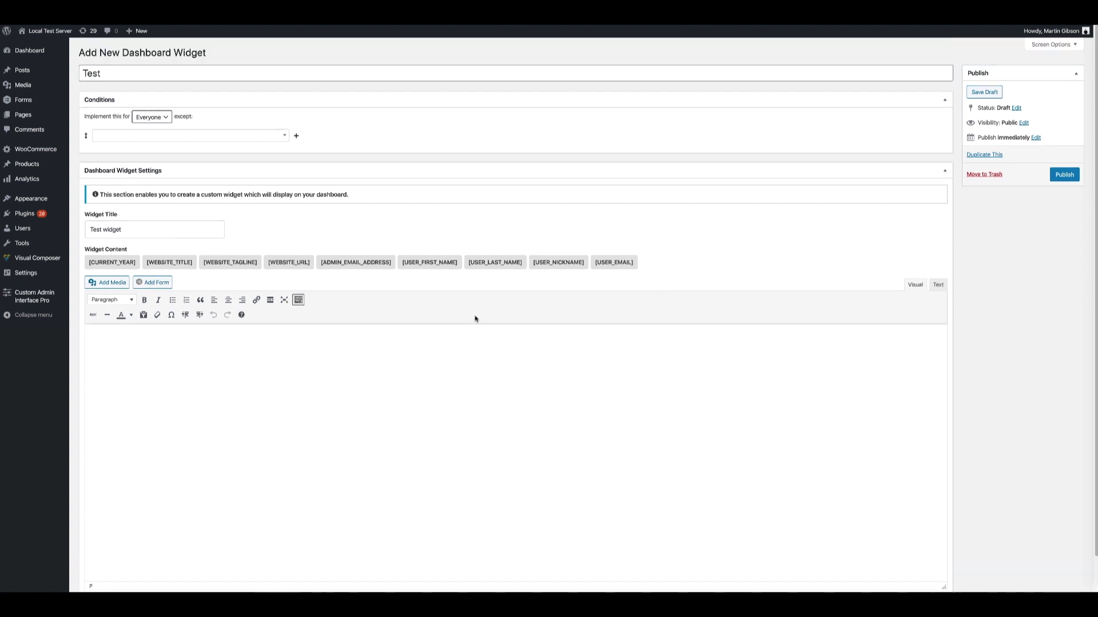
click(1056, 175)
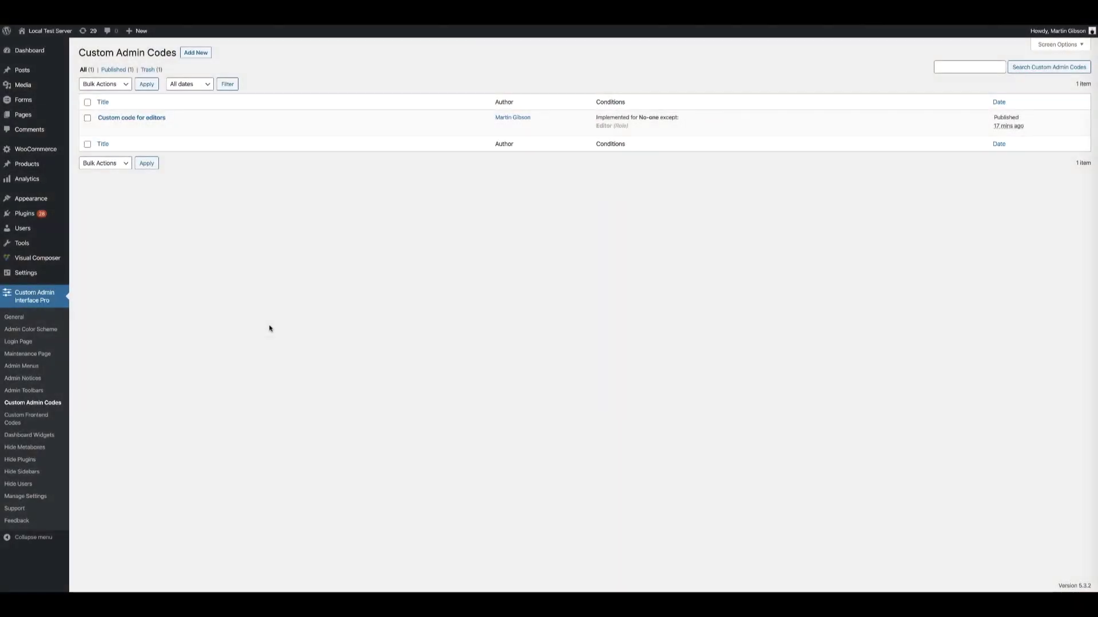
Step: Create a custom frontend code titled "Custom Code", implemented for No-one except Role: Editor
click(45, 421)
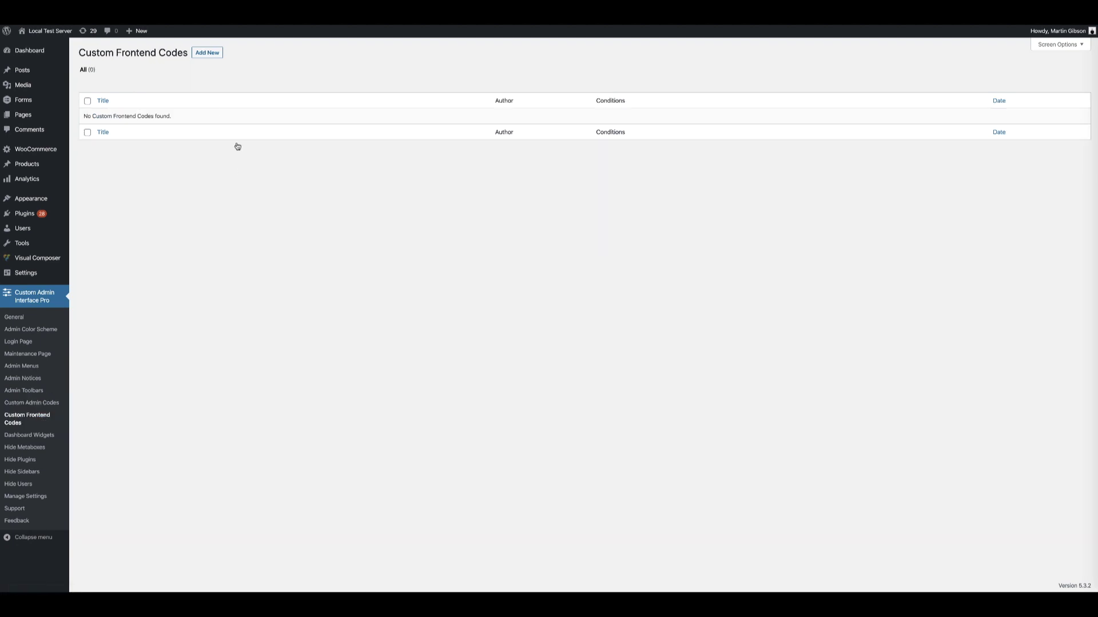
click(213, 53)
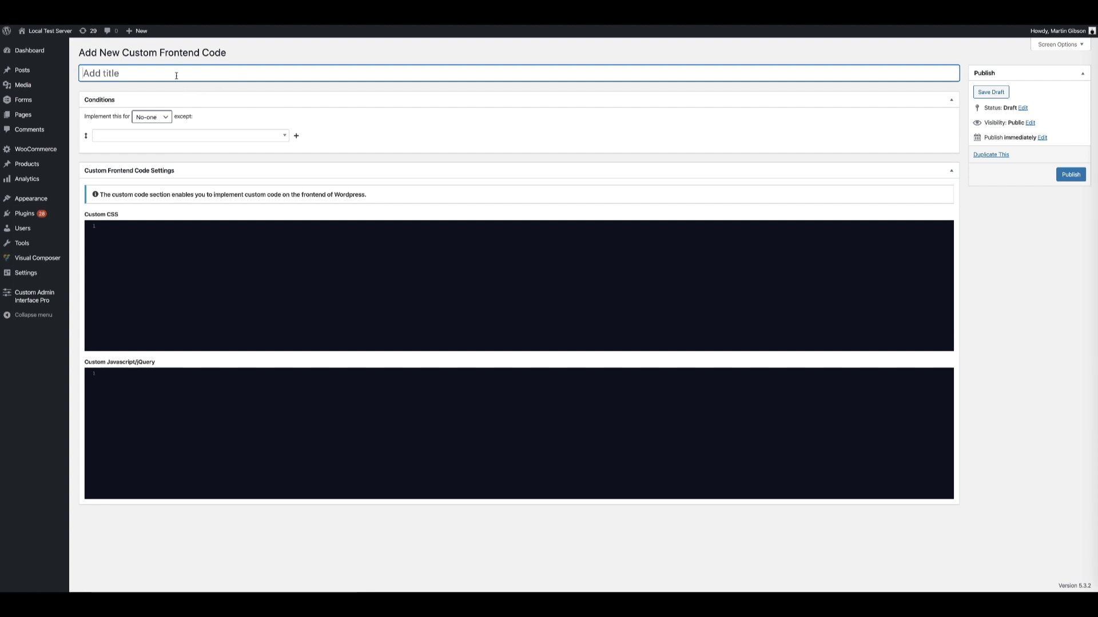
text(Custom Code)
click(164, 135)
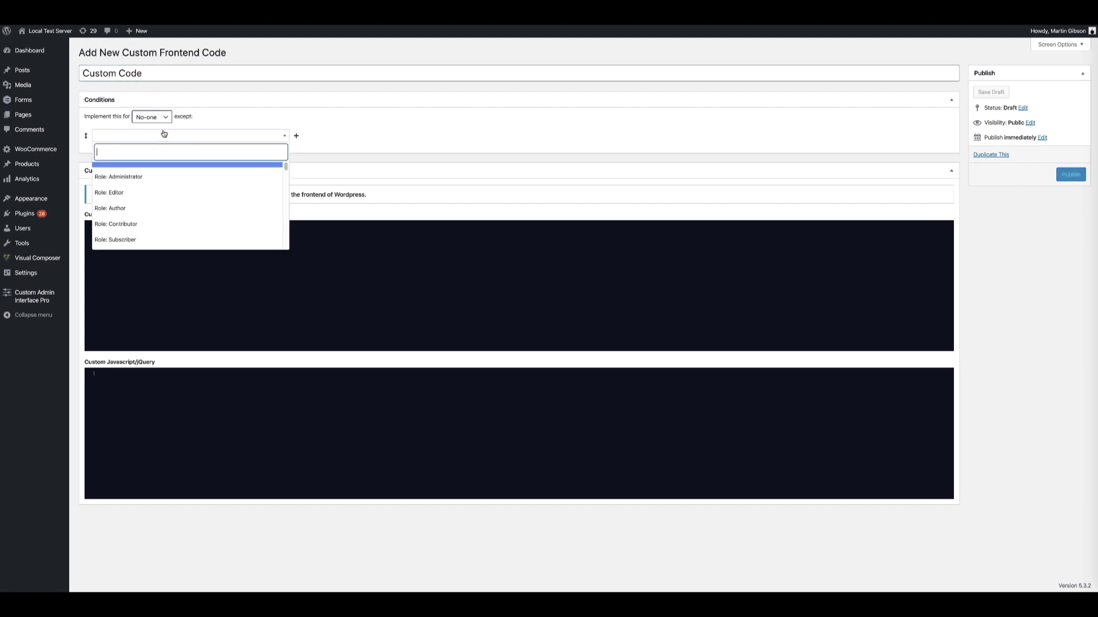
click(135, 192)
Step: Add a second exception for the individual user with the Shop manager role and publish the custom frontend code
click(296, 135)
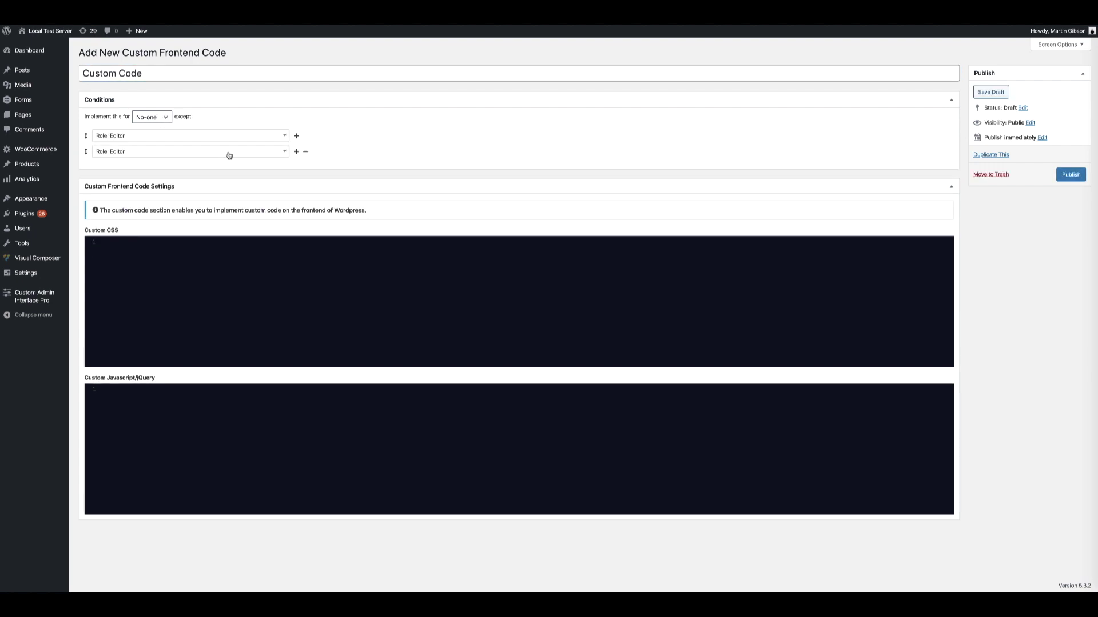
click(224, 153)
scroll(160, 238, down, 8)
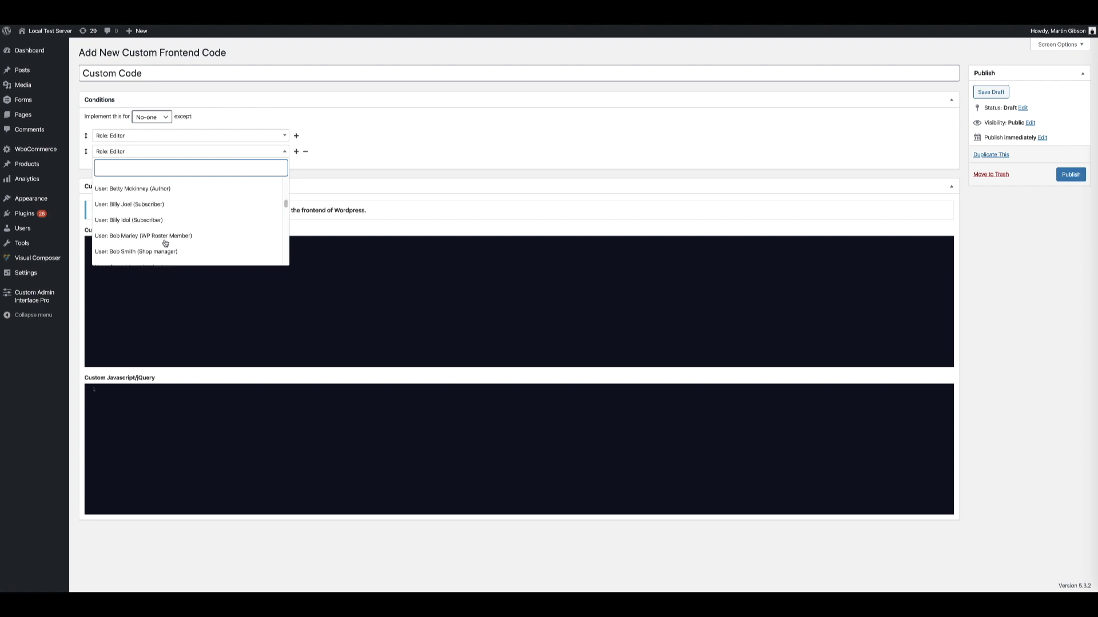
click(154, 241)
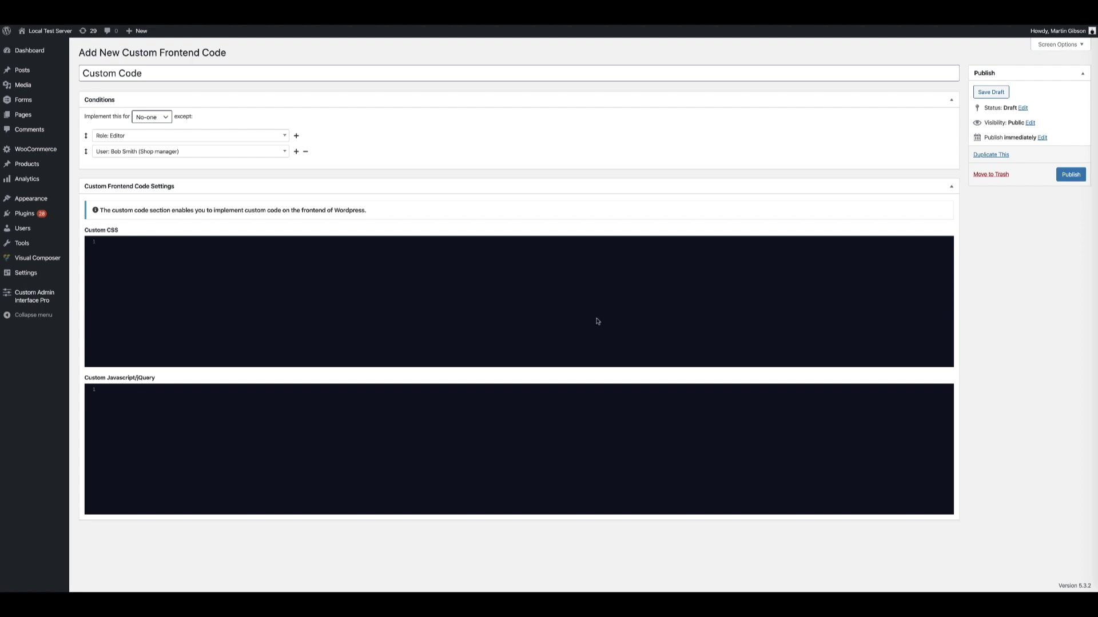
click(1071, 175)
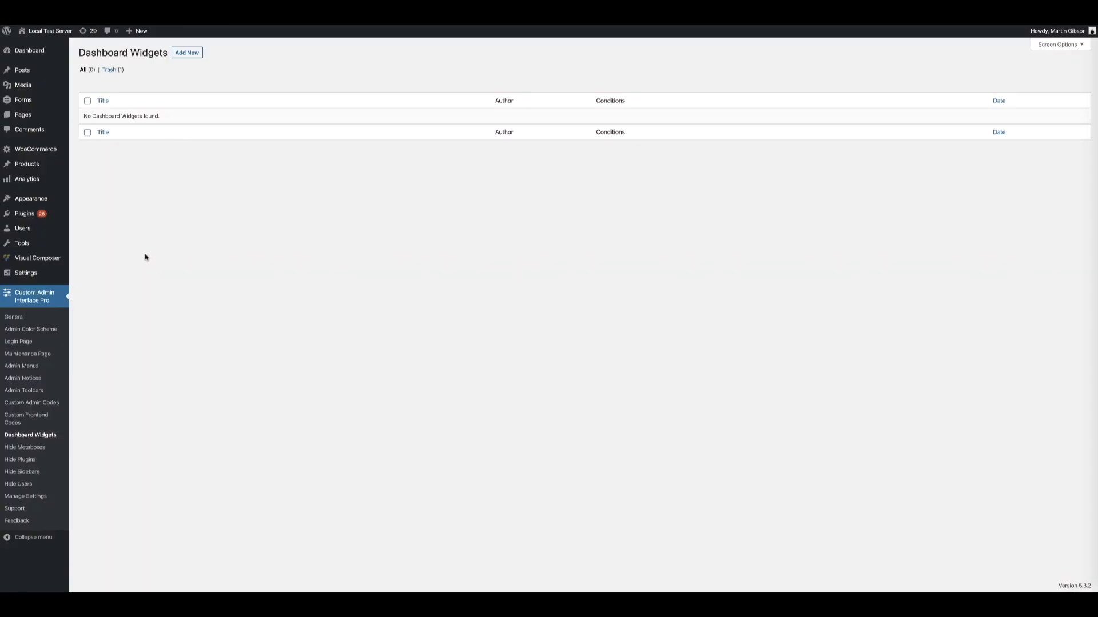
Step: Create a new hide metabox rule titled "Test" and implement it for Everyone
click(31, 449)
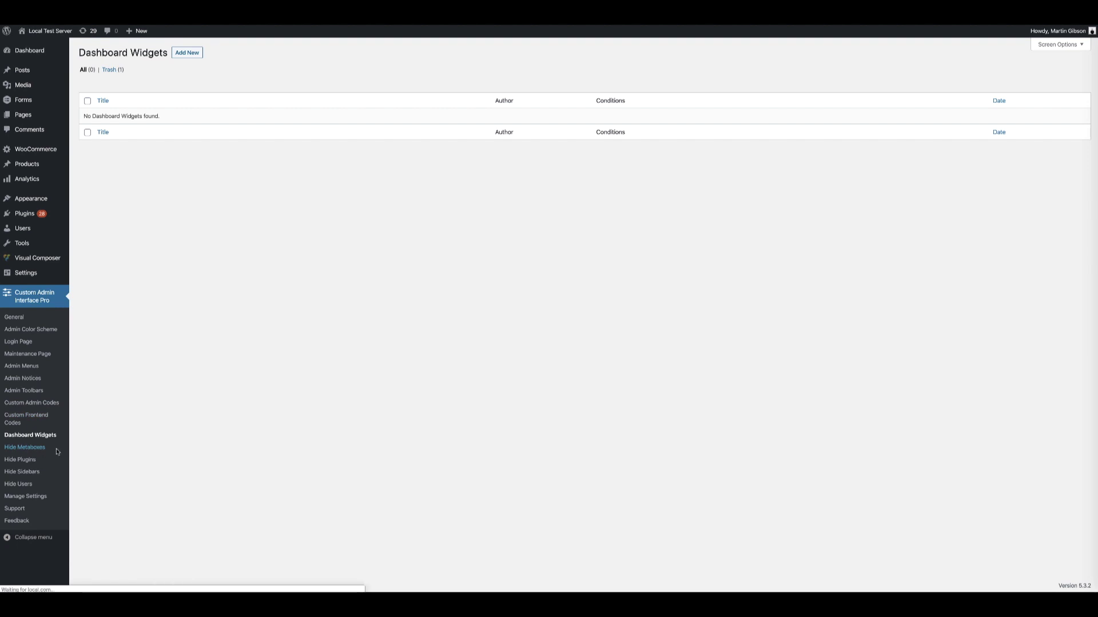
click(172, 54)
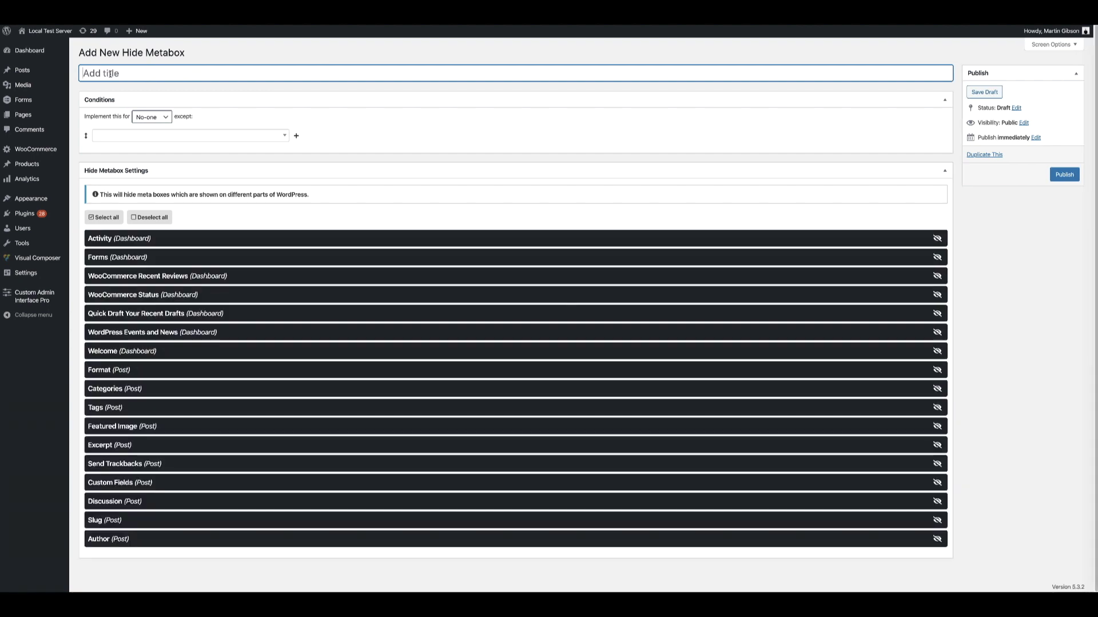
text(Test)
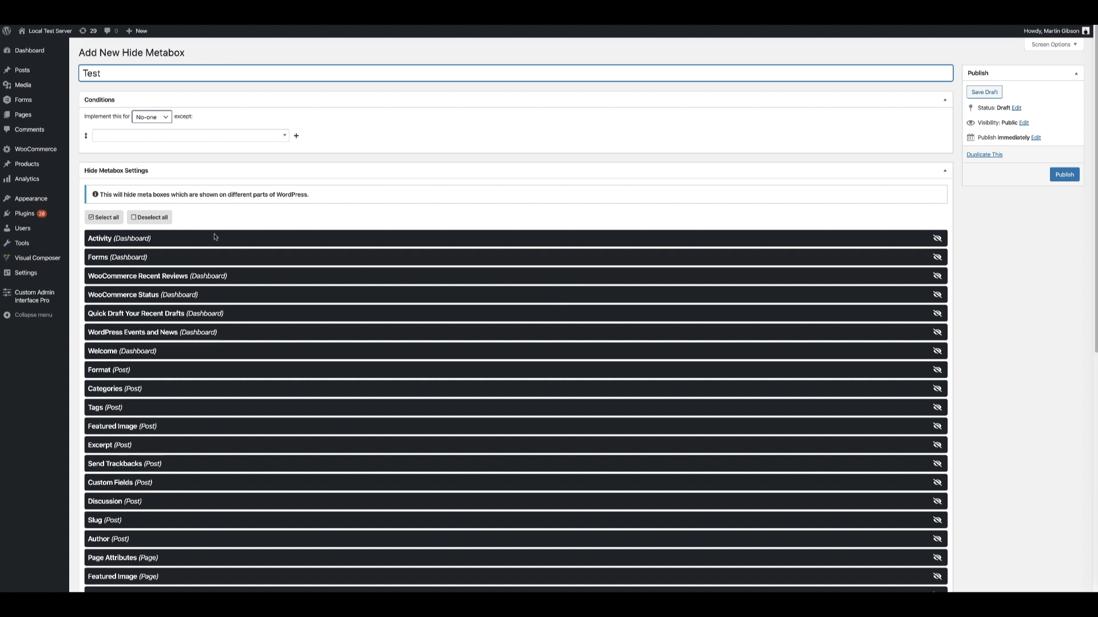
click(159, 120)
click(159, 124)
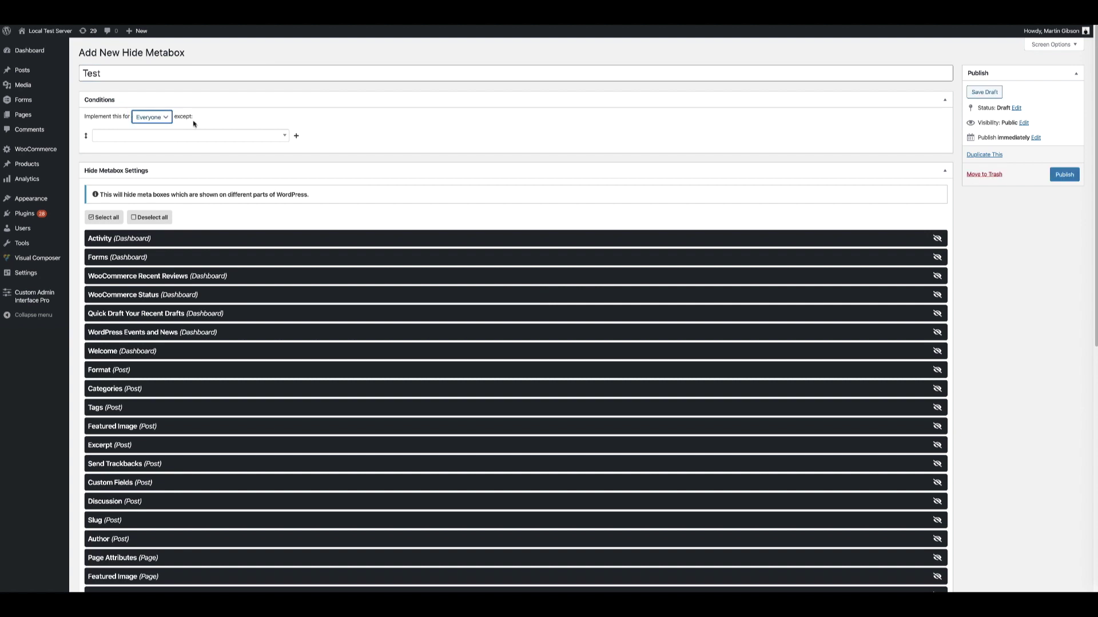
Step: Try hiding the Categories (Post) metabox and all metaboxes at once, and clear the whole metabox selection
scroll(176, 209, down, 1)
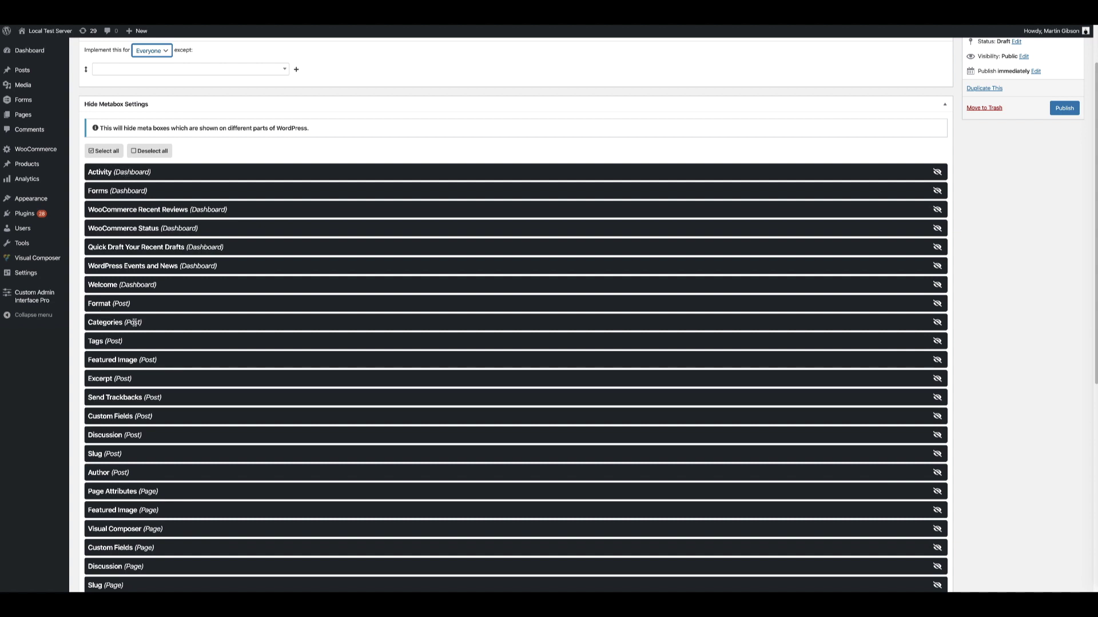
click(938, 323)
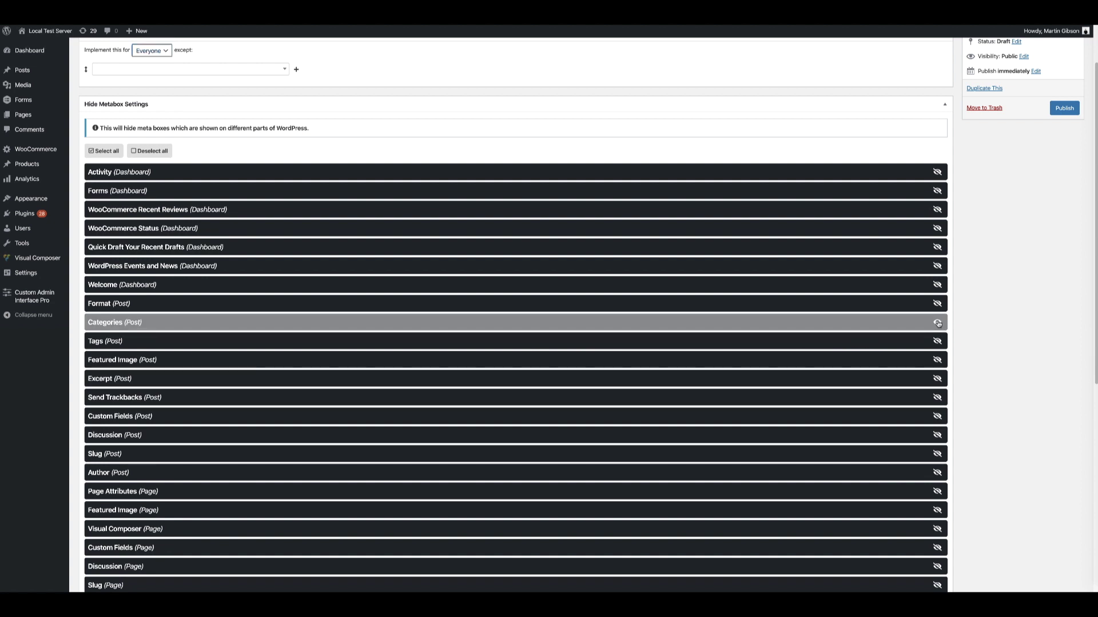
click(92, 150)
click(135, 220)
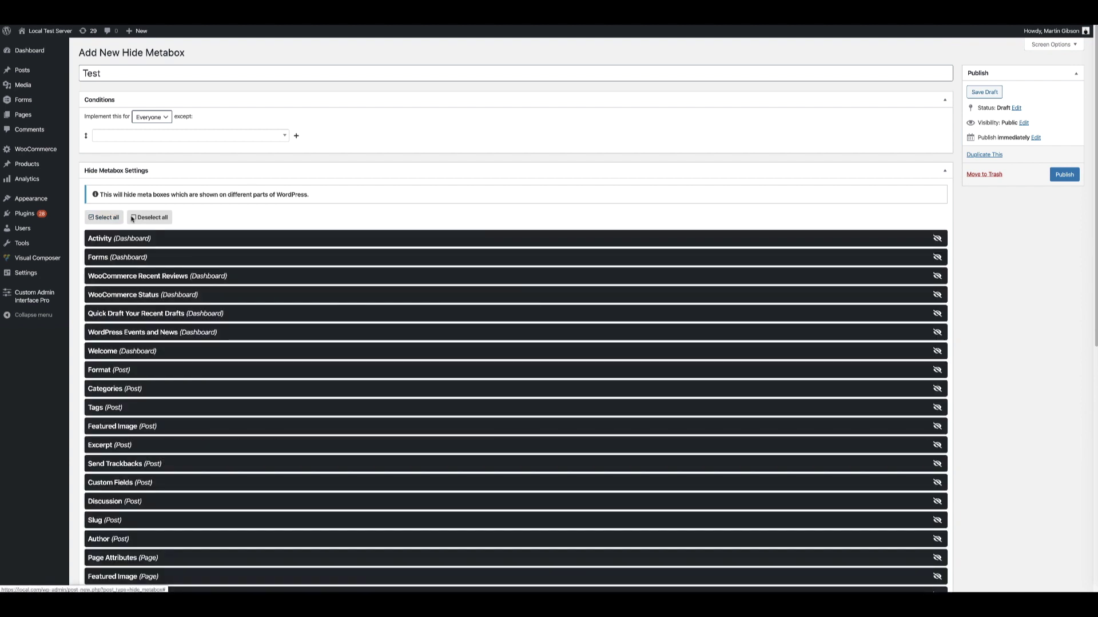
Step: Look over the list of metaboxes and publish the hide metabox rule
scroll(459, 193, down, 7)
scroll(459, 193, up, 6)
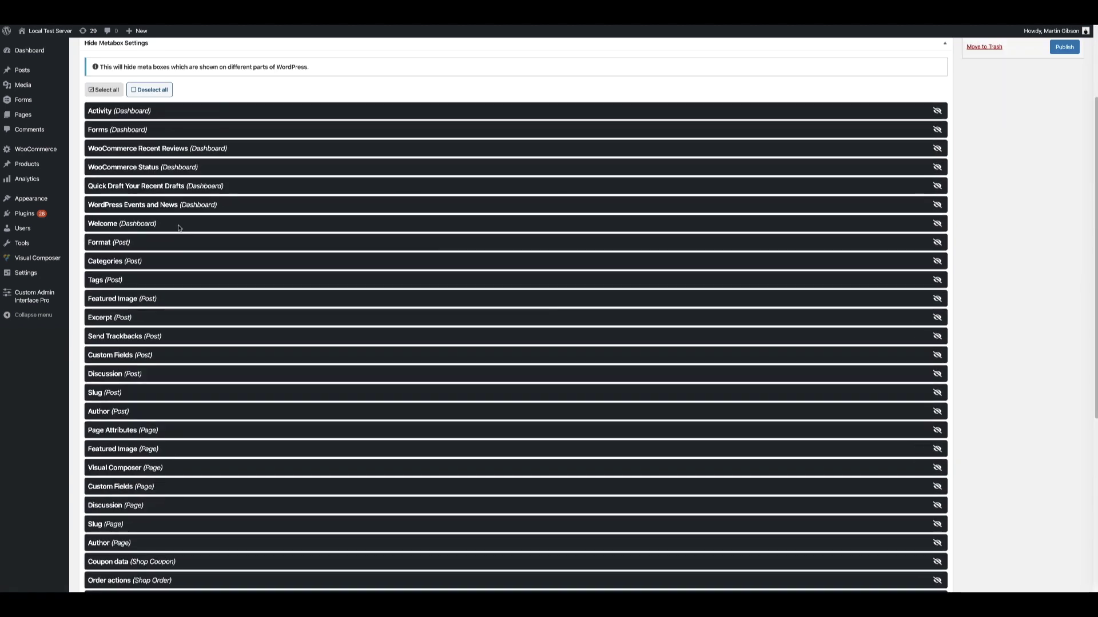
scroll(1012, 154, up, 1)
click(1056, 176)
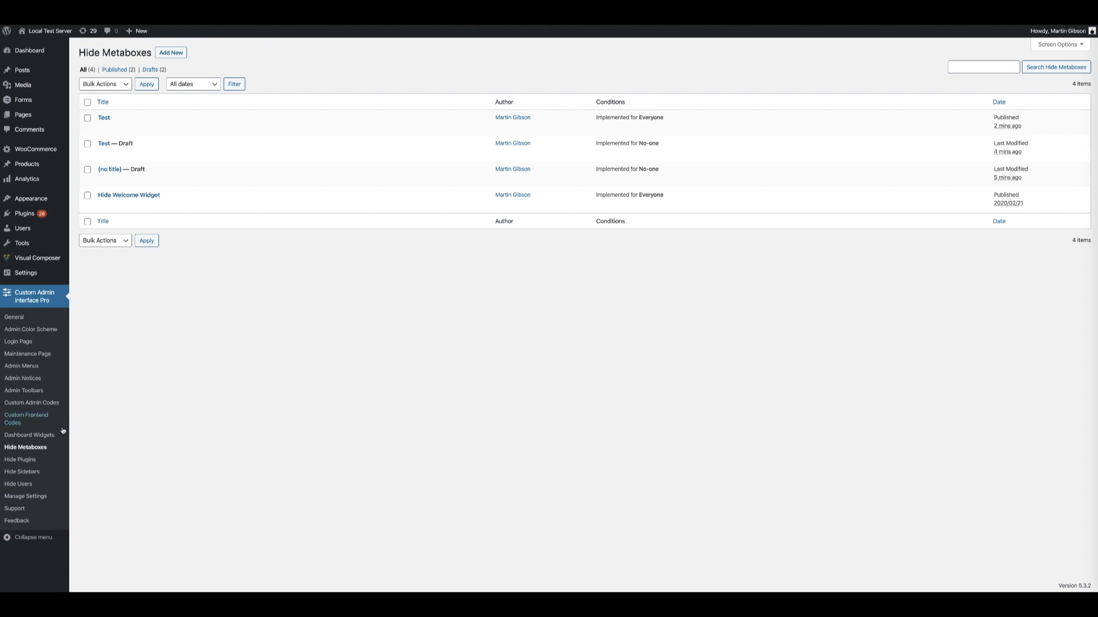
Step: Create a new hide plugin rule titled "Test" and implement it for Everyone
click(34, 461)
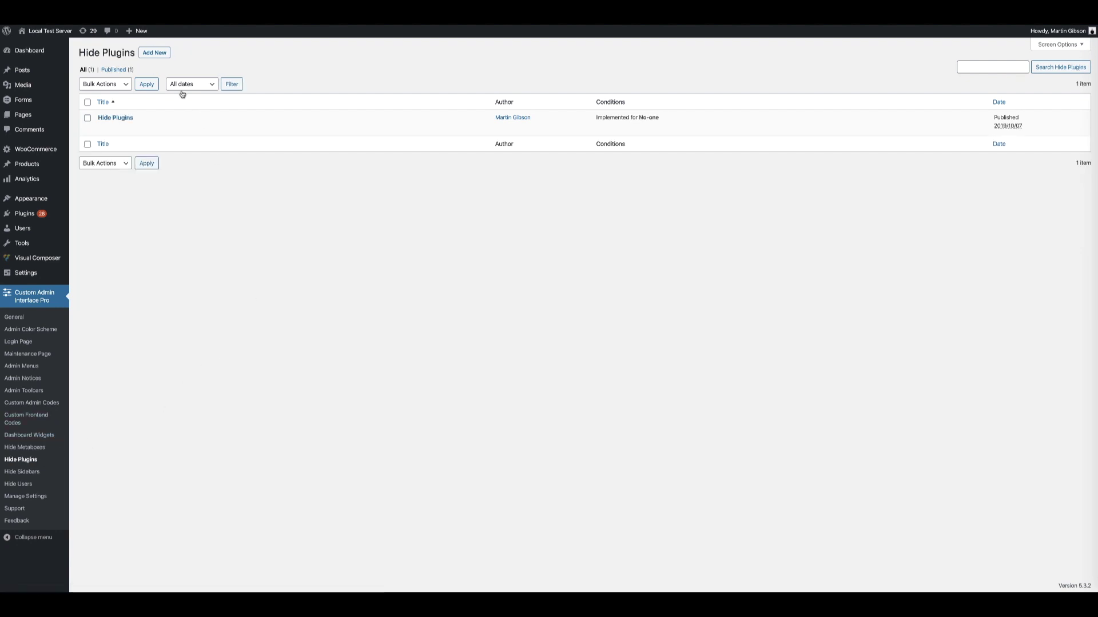
click(158, 52)
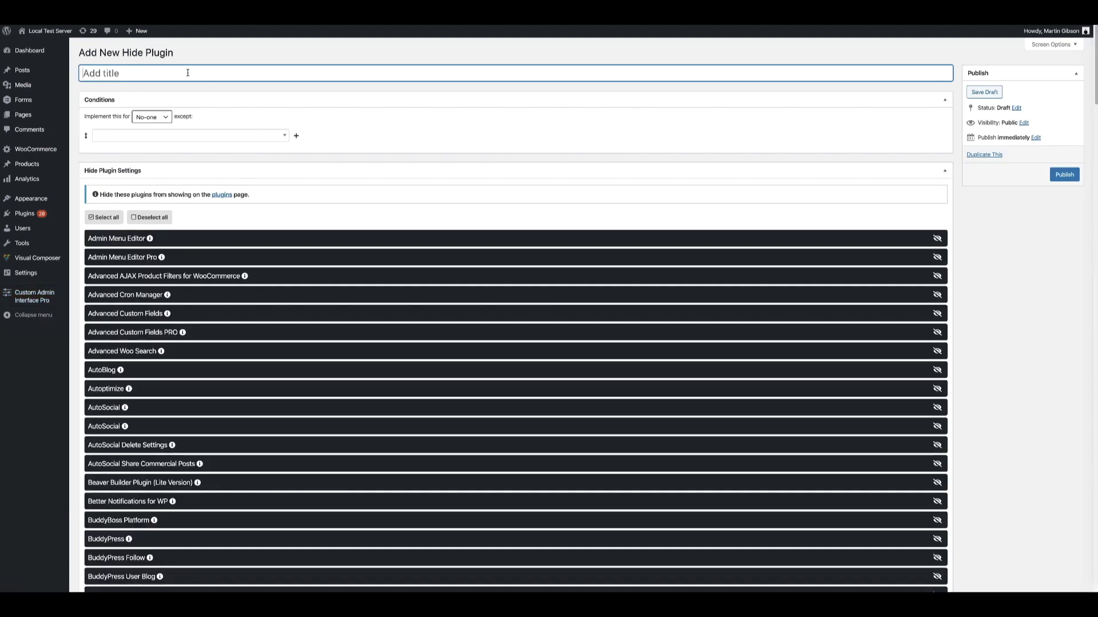
text(Test)
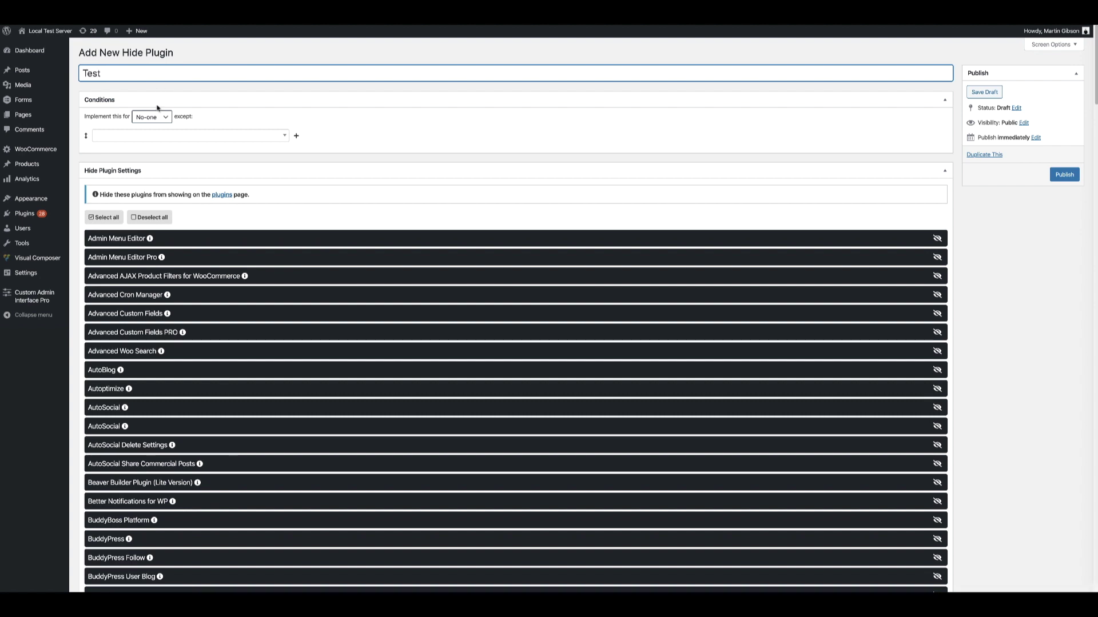
click(158, 118)
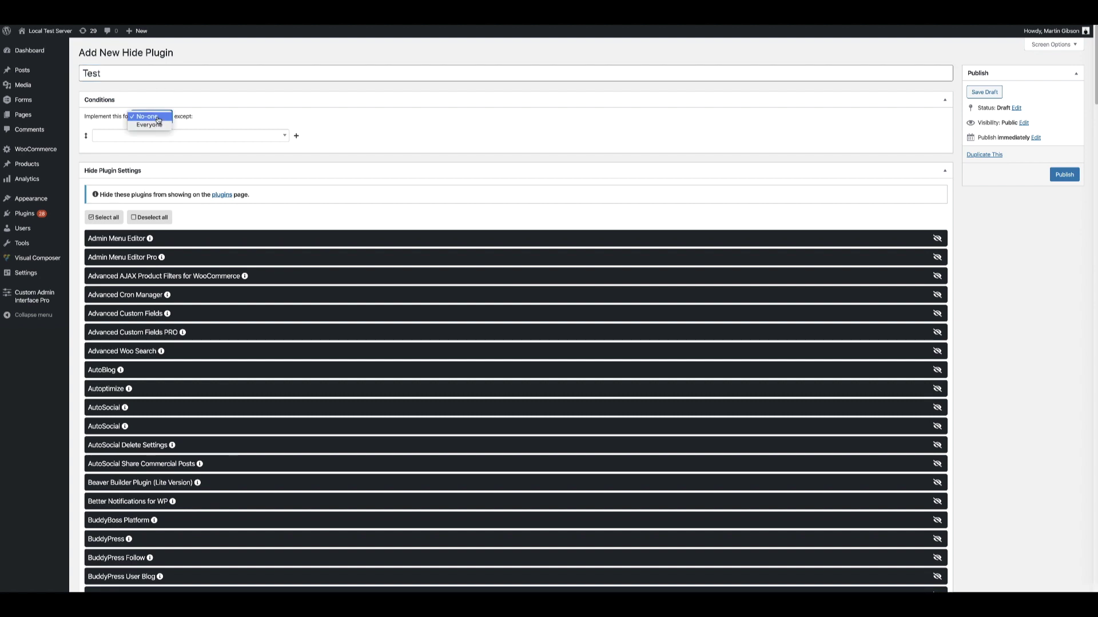
click(152, 126)
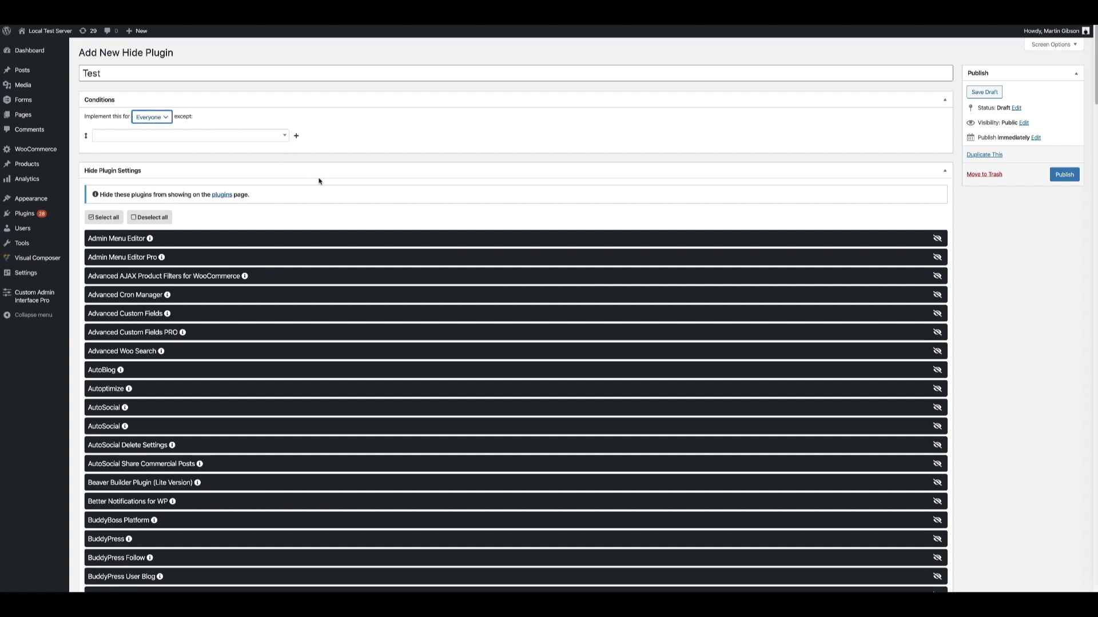
Step: Try hiding Admin Menu Editor and all plugins at once, and clear the whole plugin selection
scroll(201, 194, down, 2)
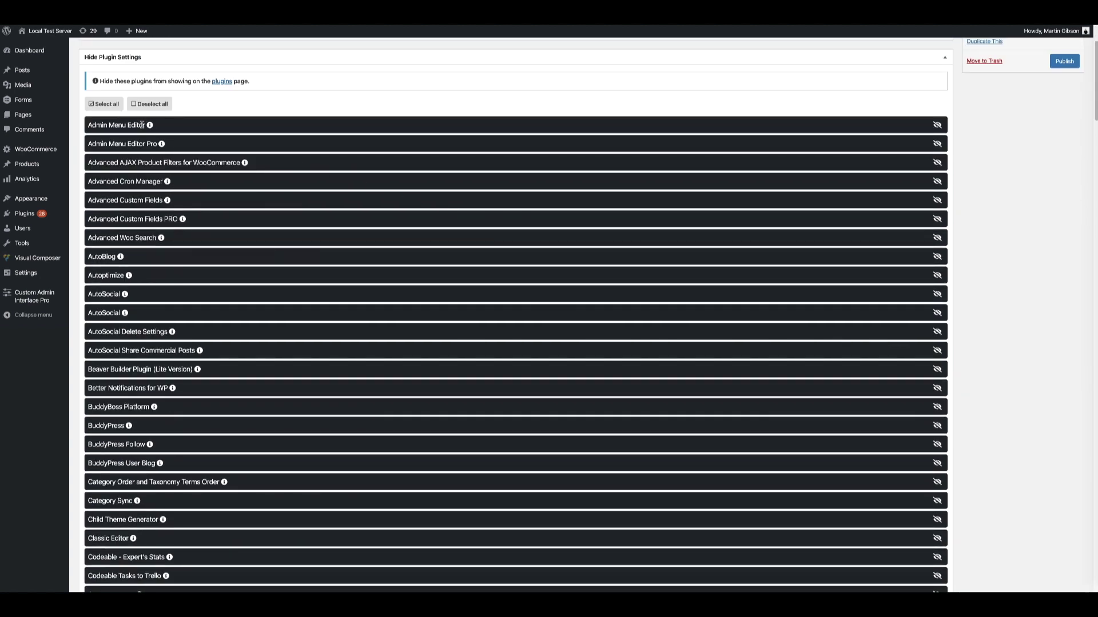
click(937, 126)
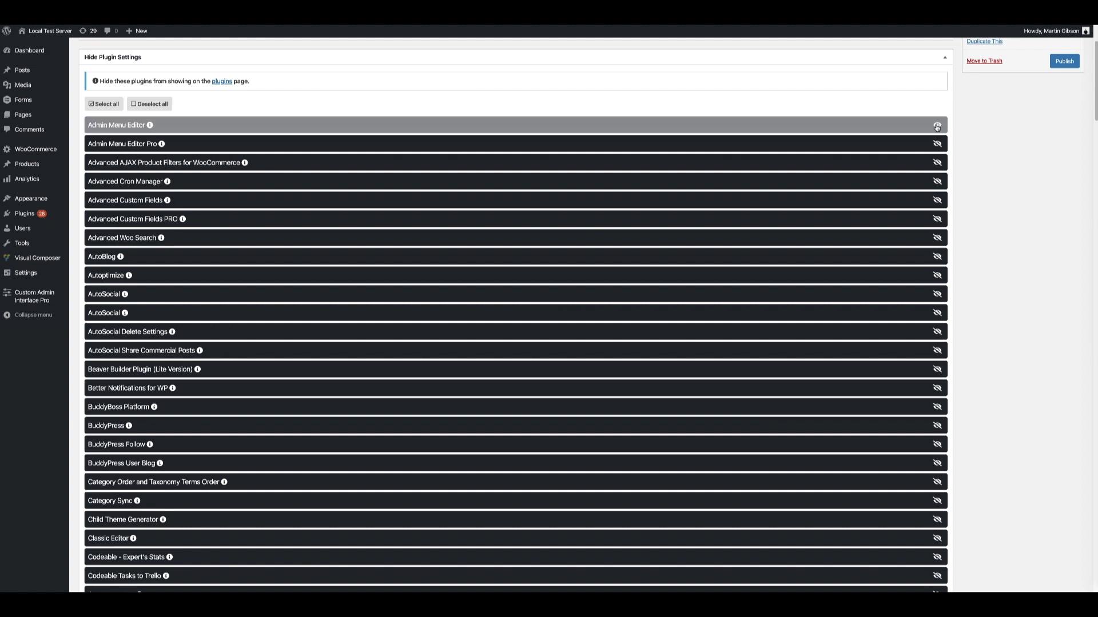
click(104, 104)
click(142, 218)
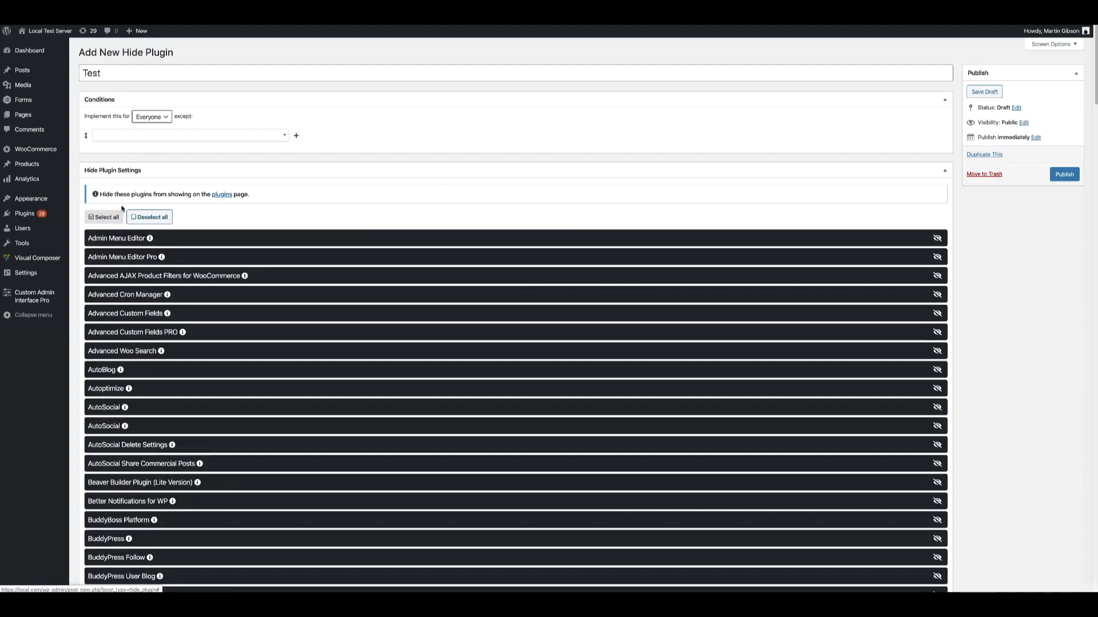
Step: Look over the list of plugins and publish the hide plugin rule
scroll(330, 168, down, 5)
scroll(385, 213, down, 2)
scroll(890, 183, up, 7)
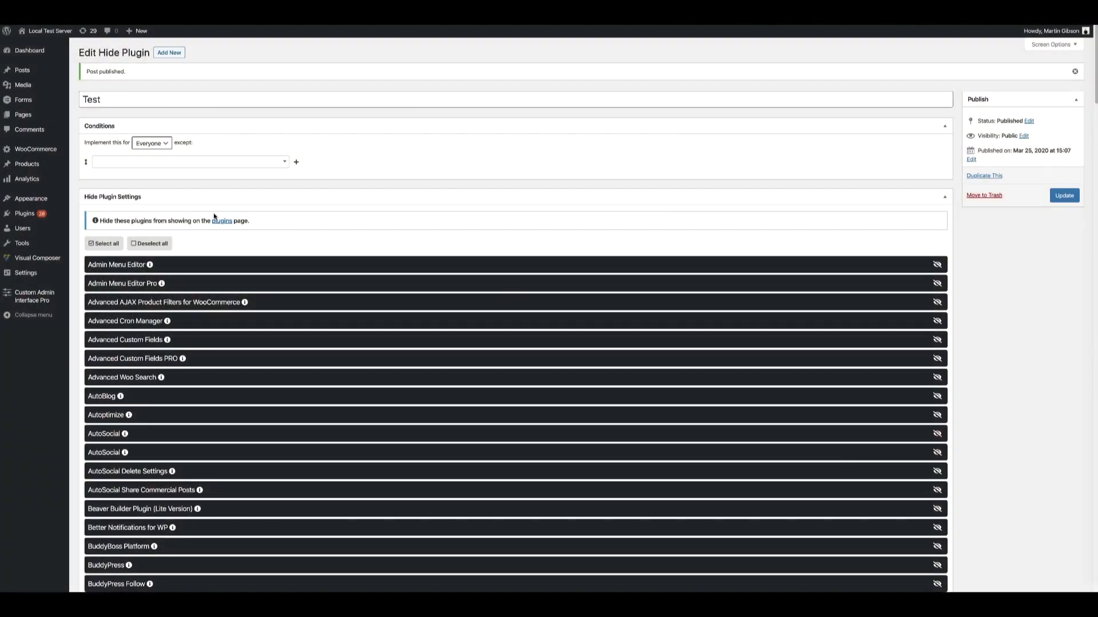
Step: Create a new hide sidebar rule titled "Test" and implement it for Everyone
mouse_move(58, 291)
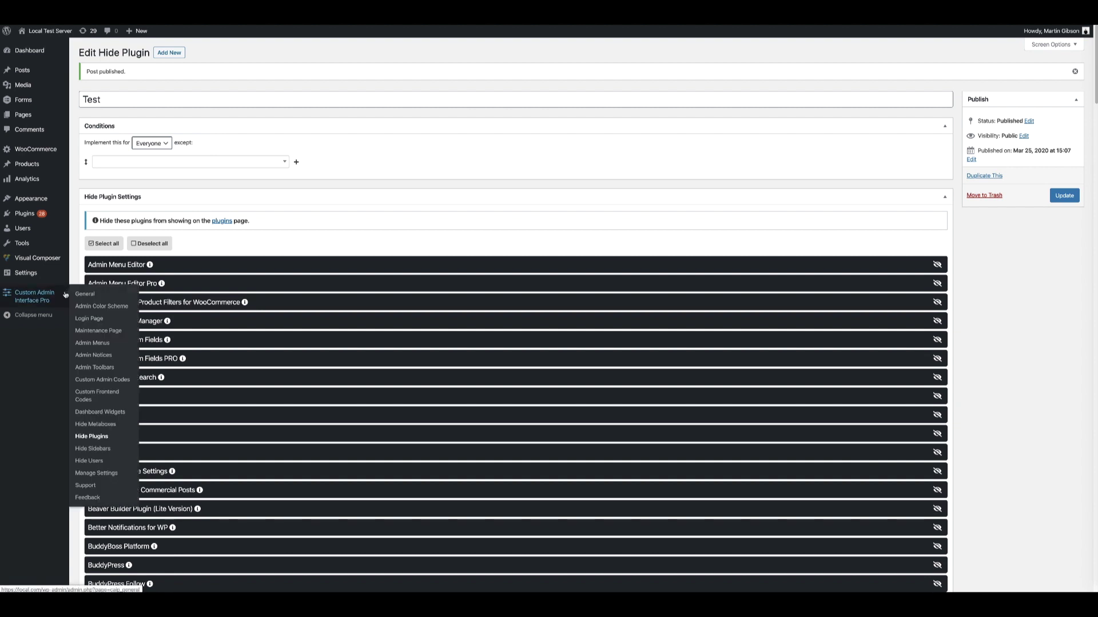
click(99, 448)
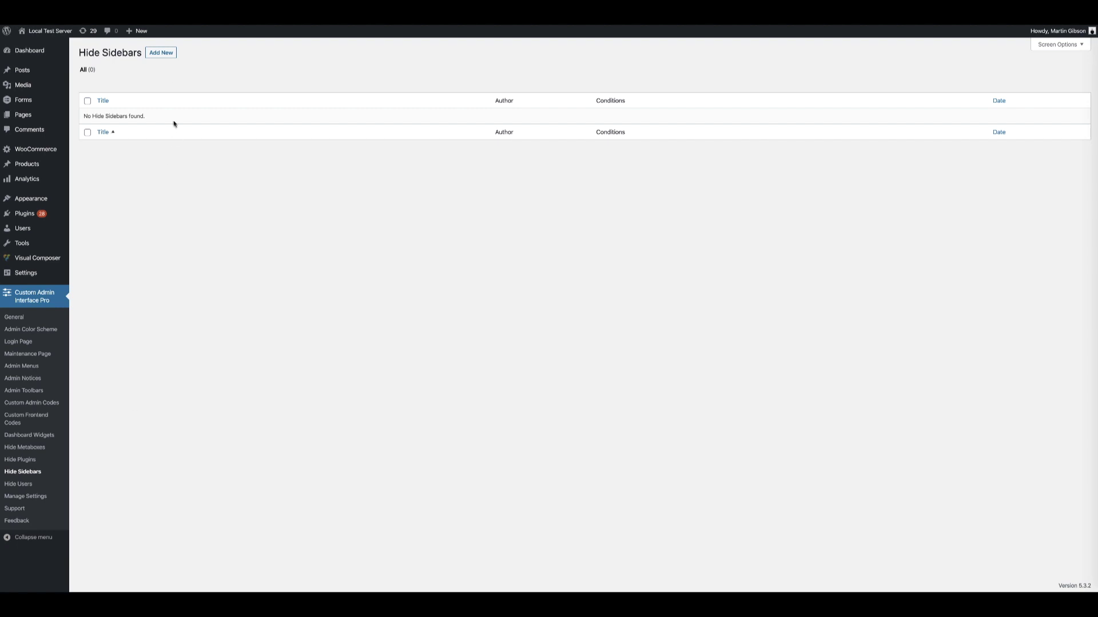
click(164, 56)
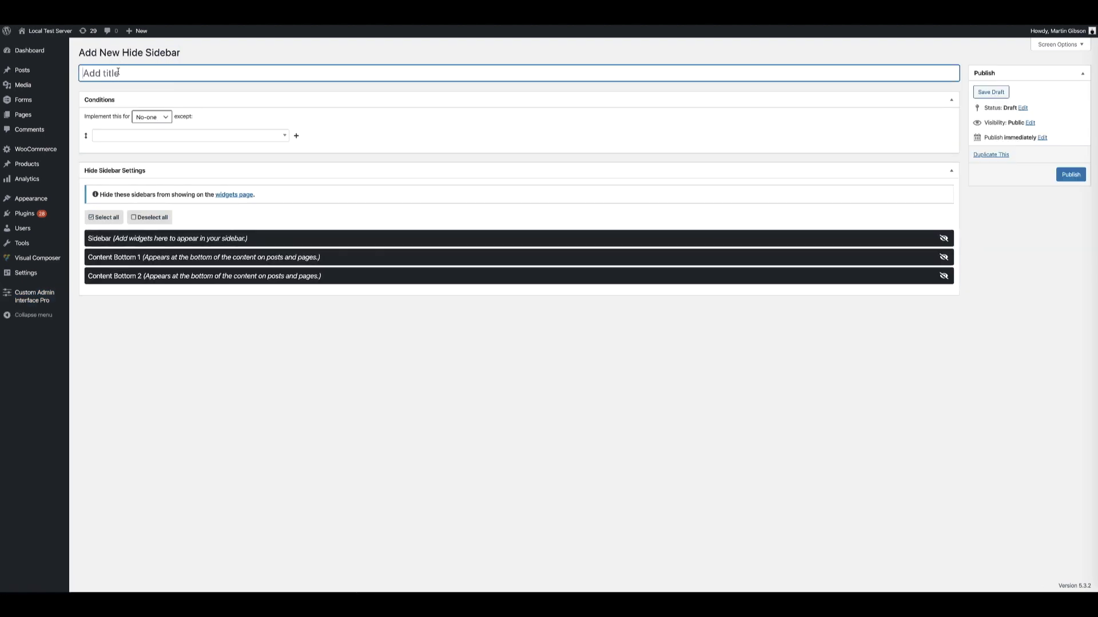
text(Test)
click(149, 117)
click(149, 127)
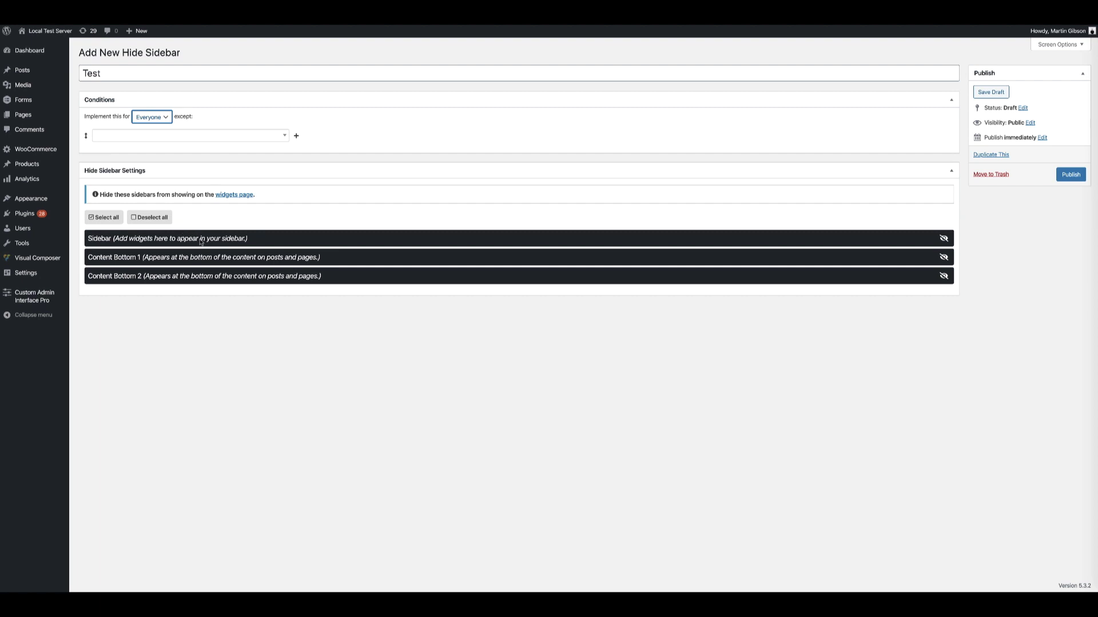
Step: Try hiding the Sidebar entry alone and all sidebars at once, and clear the whole sidebar selection
click(945, 239)
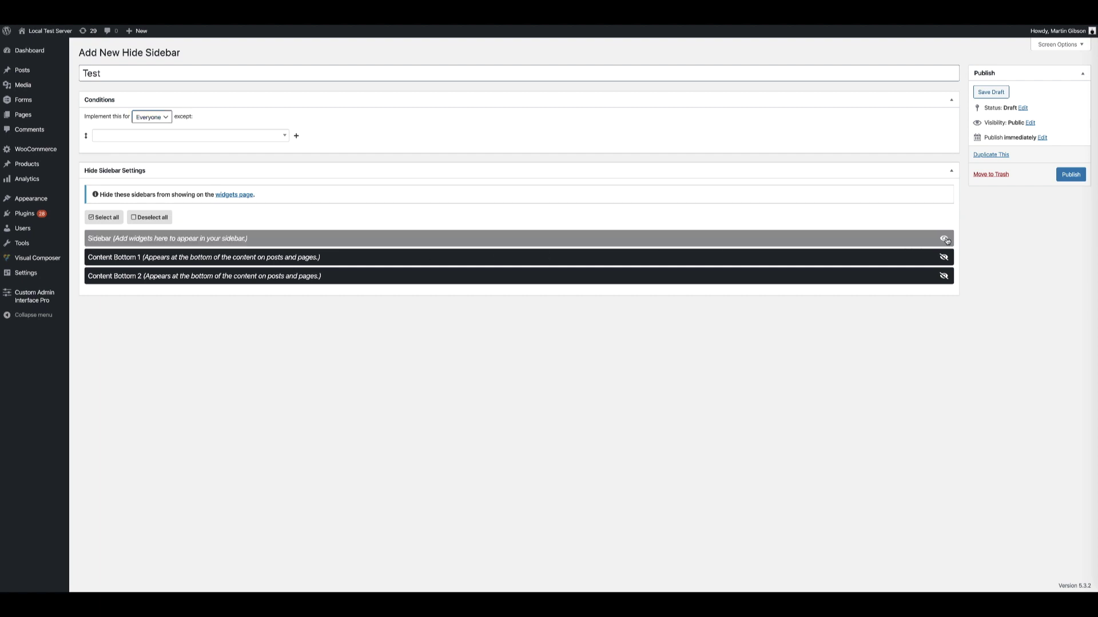
click(944, 239)
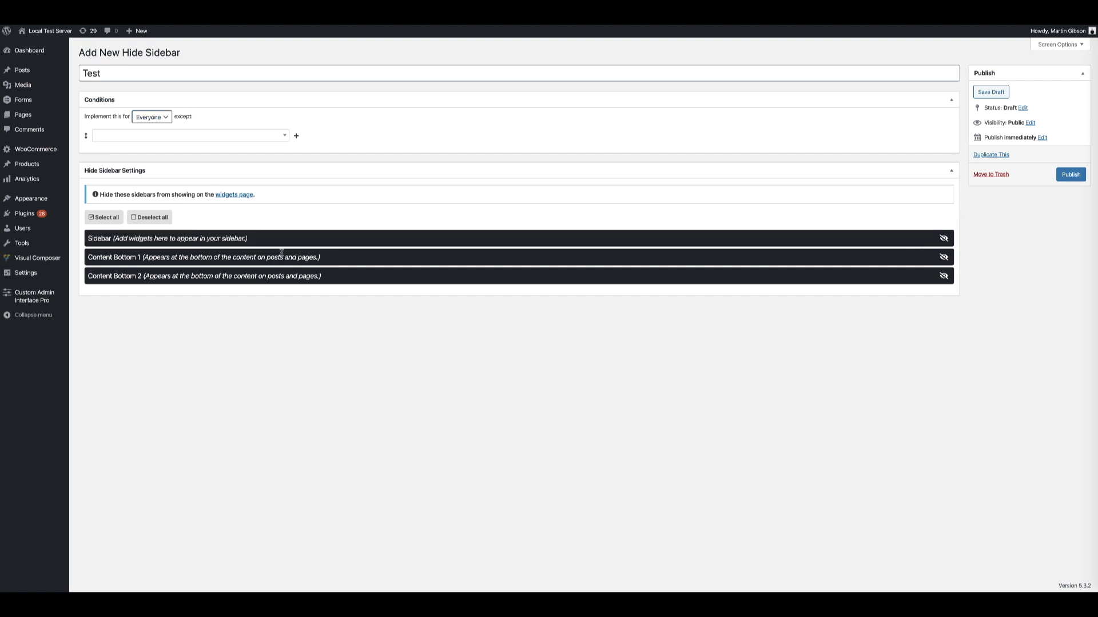
click(98, 222)
click(148, 219)
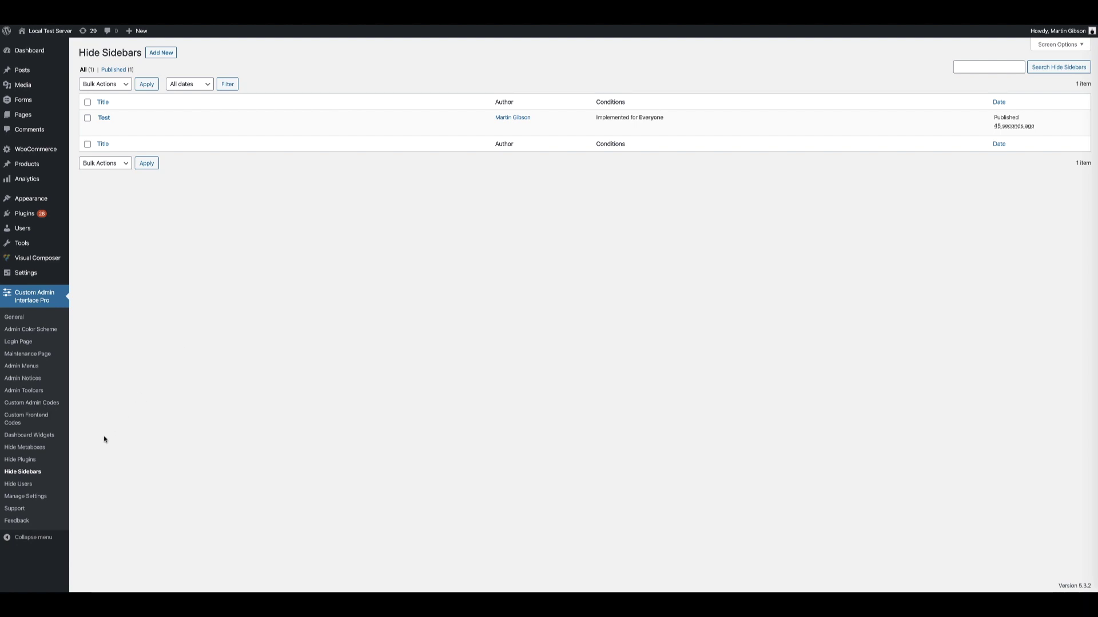
Step: Create a new hide user rule titled "Hide People", implement it for Everyone and look over the list of users
click(30, 484)
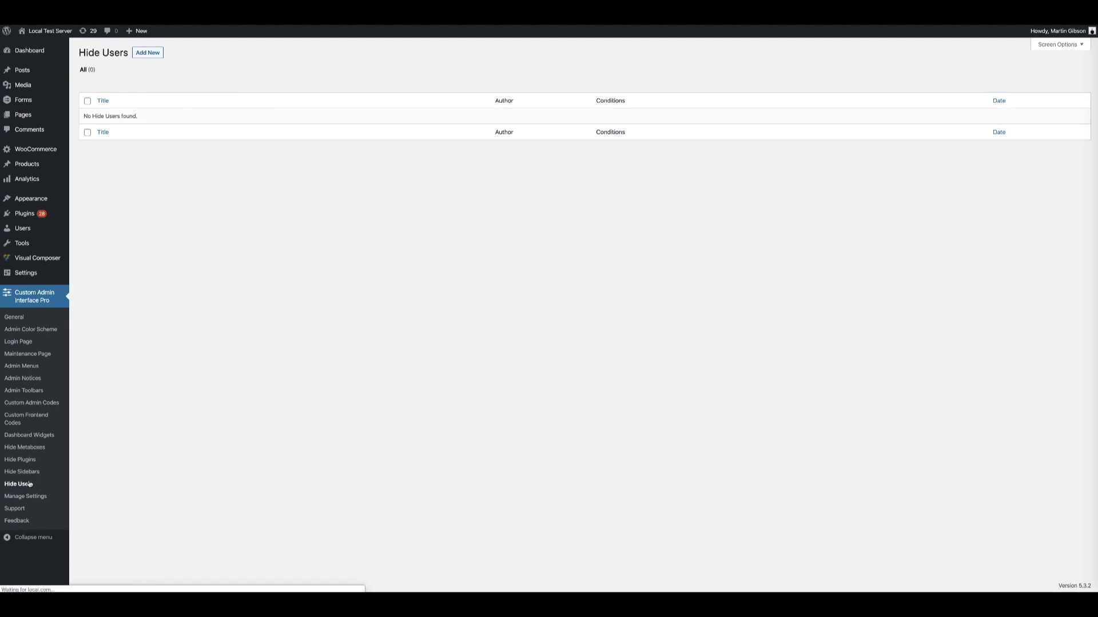
click(148, 52)
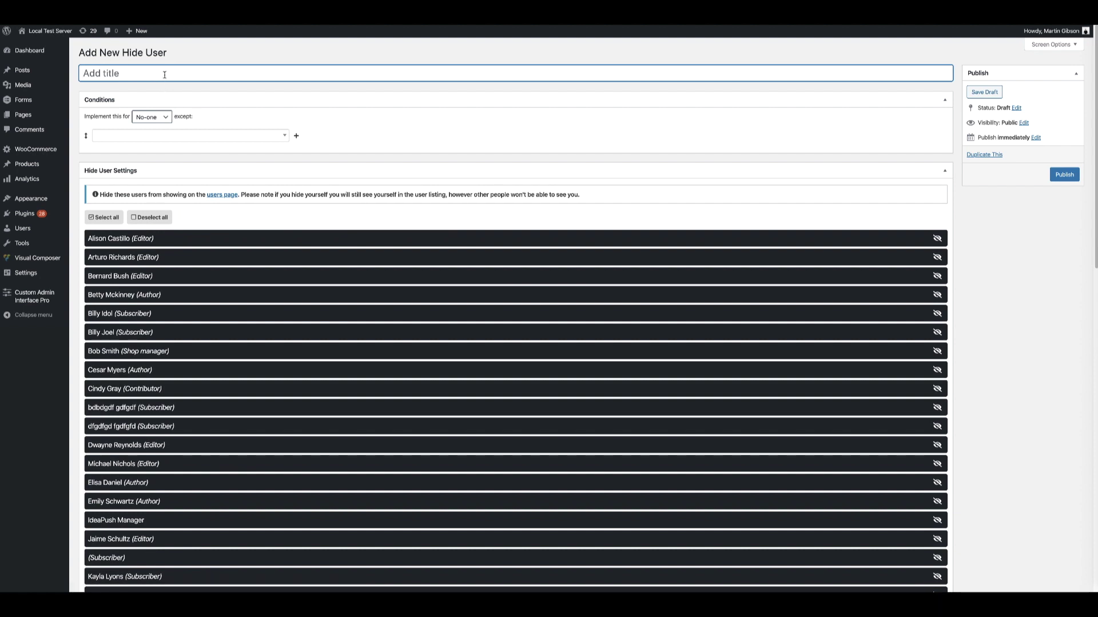
text(Hide People)
click(151, 118)
click(151, 126)
scroll(313, 127, down, 2)
scroll(200, 259, down, 6)
scroll(186, 287, up, 6)
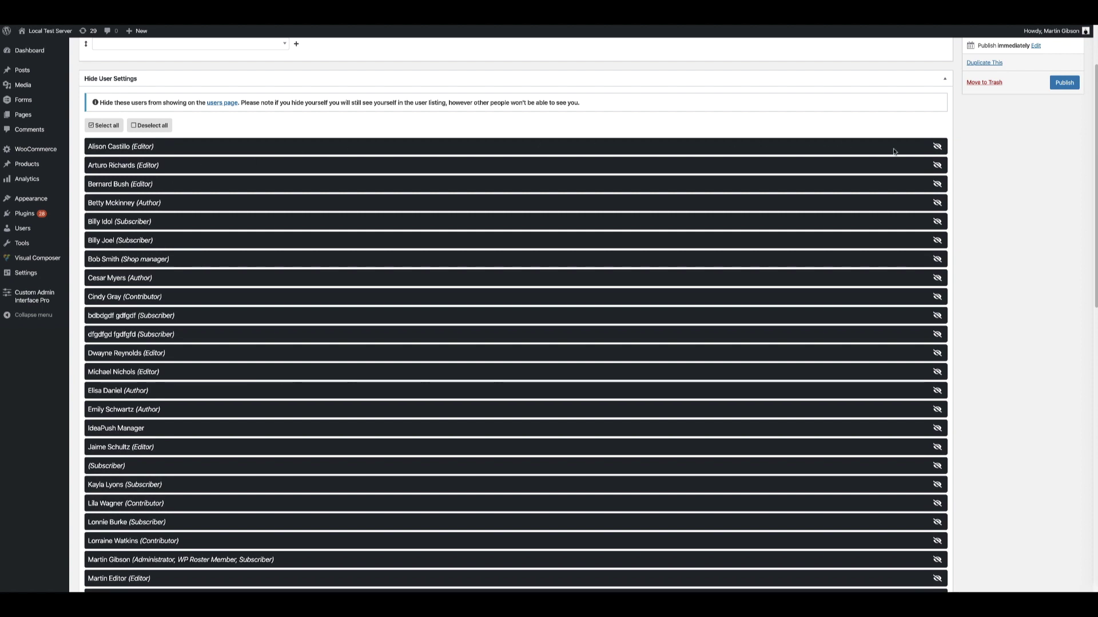
Step: Try hiding the first user alone and all users at once, and clear the whole user selection
click(938, 147)
click(939, 147)
click(938, 147)
click(938, 147)
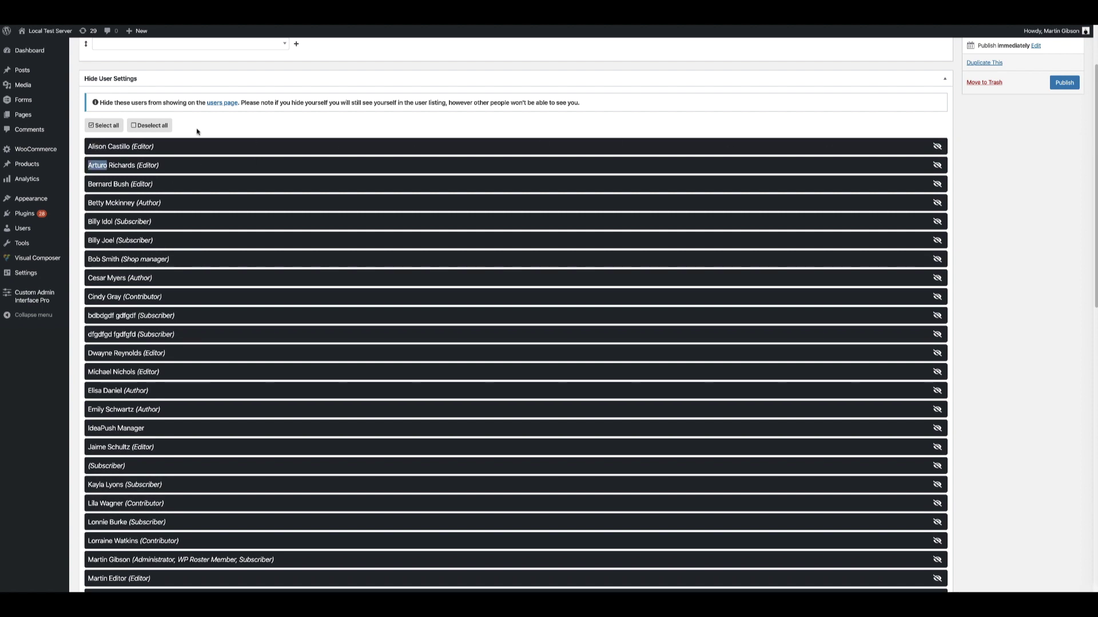
click(98, 125)
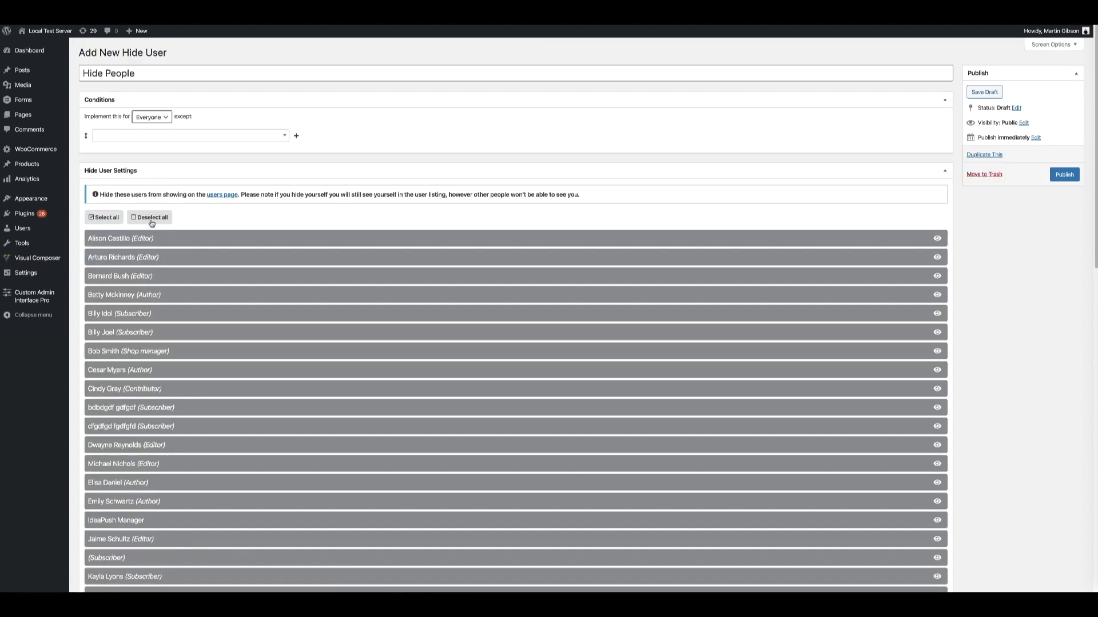
click(152, 220)
Step: Look over the list of users and publish the hide user rule
scroll(204, 217, down, 3)
scroll(204, 218, down, 5)
scroll(269, 215, up, 10)
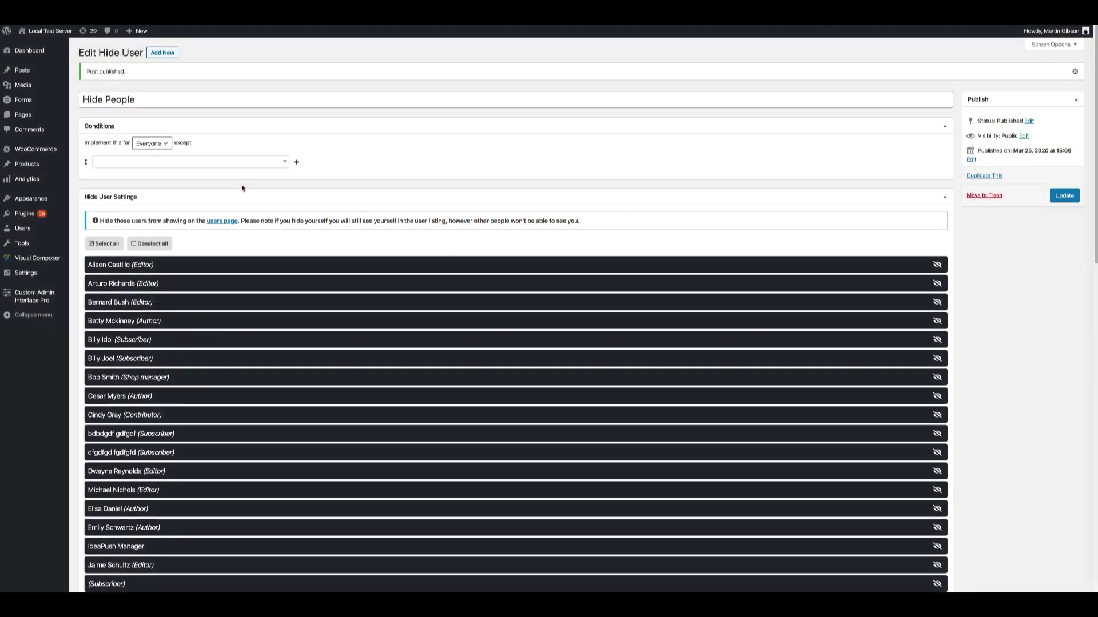
Step: In the plugin's Manage Settings, select all settings for export, copy them to the clipboard and export them to a file
mouse_move(57, 306)
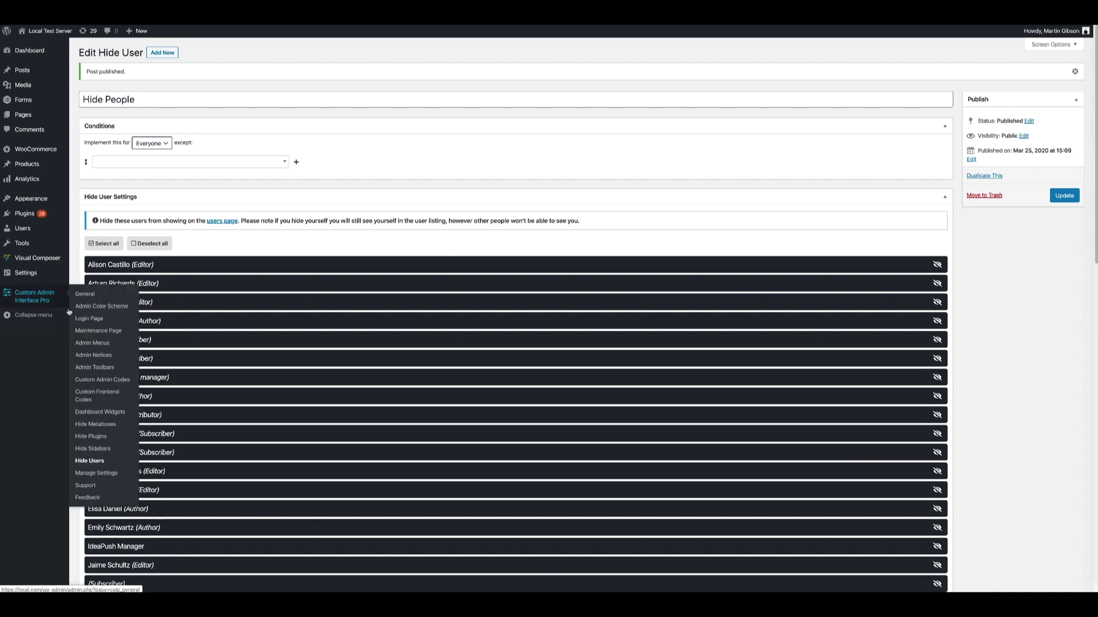
click(114, 474)
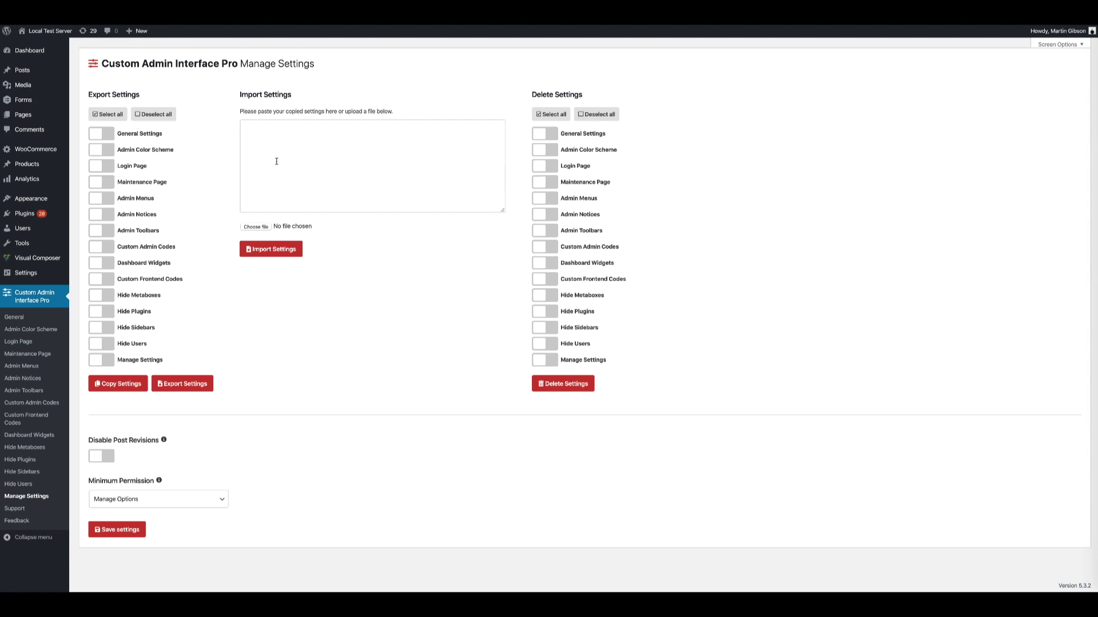
click(103, 116)
click(112, 119)
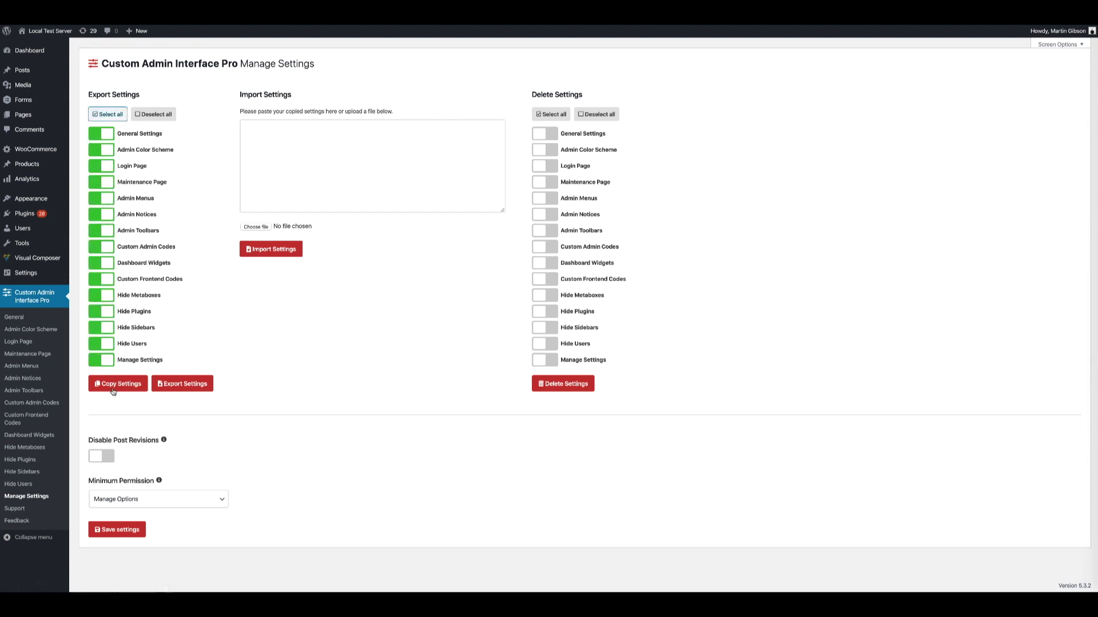
click(112, 389)
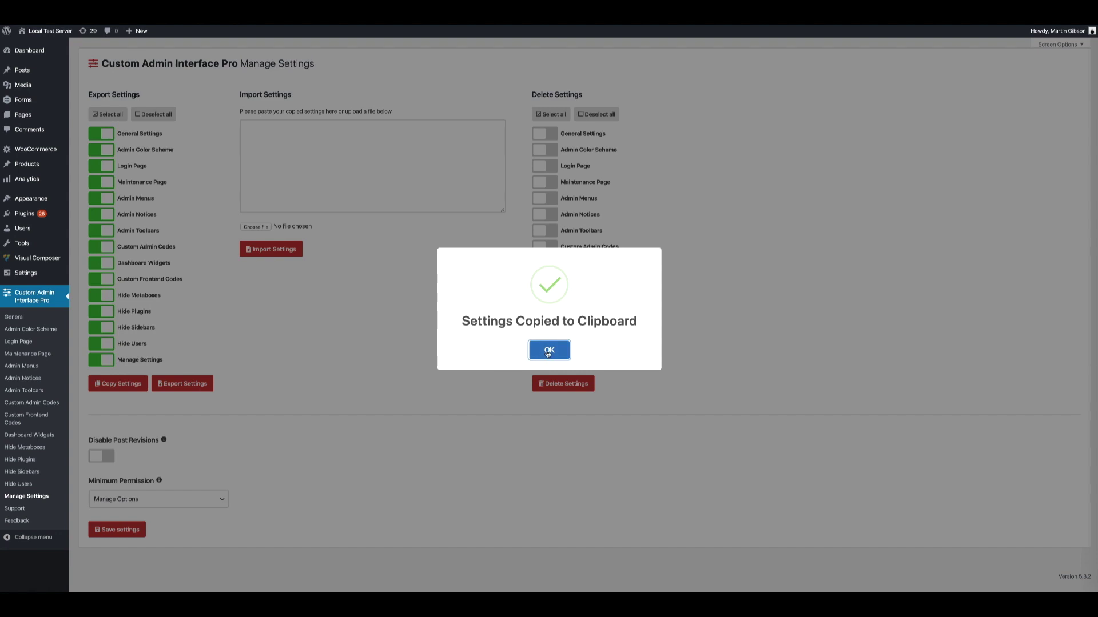
click(548, 351)
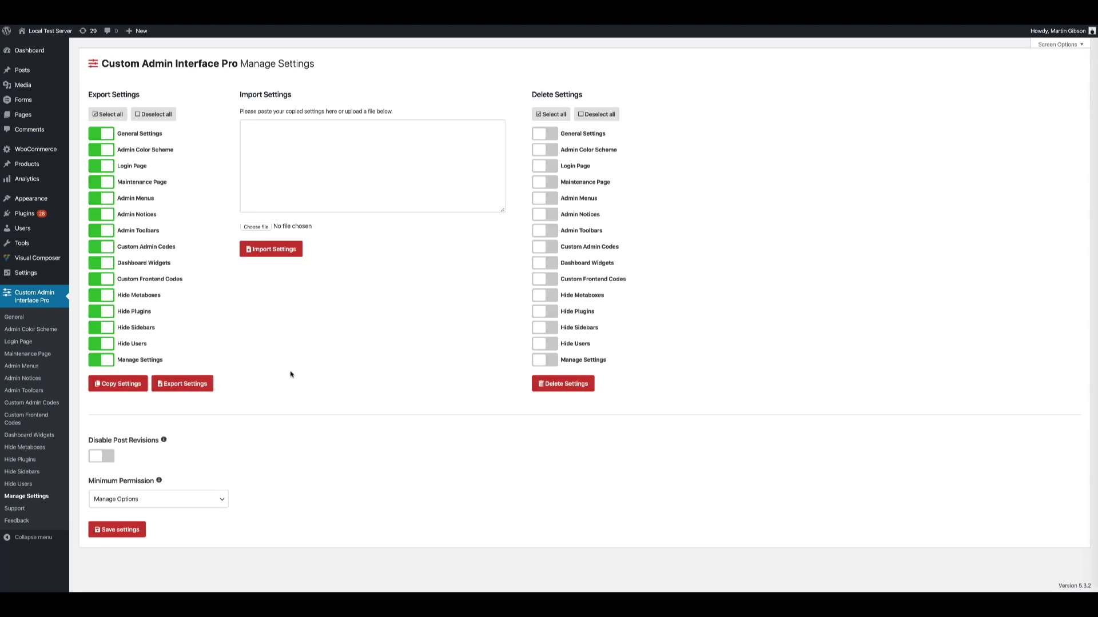
click(207, 382)
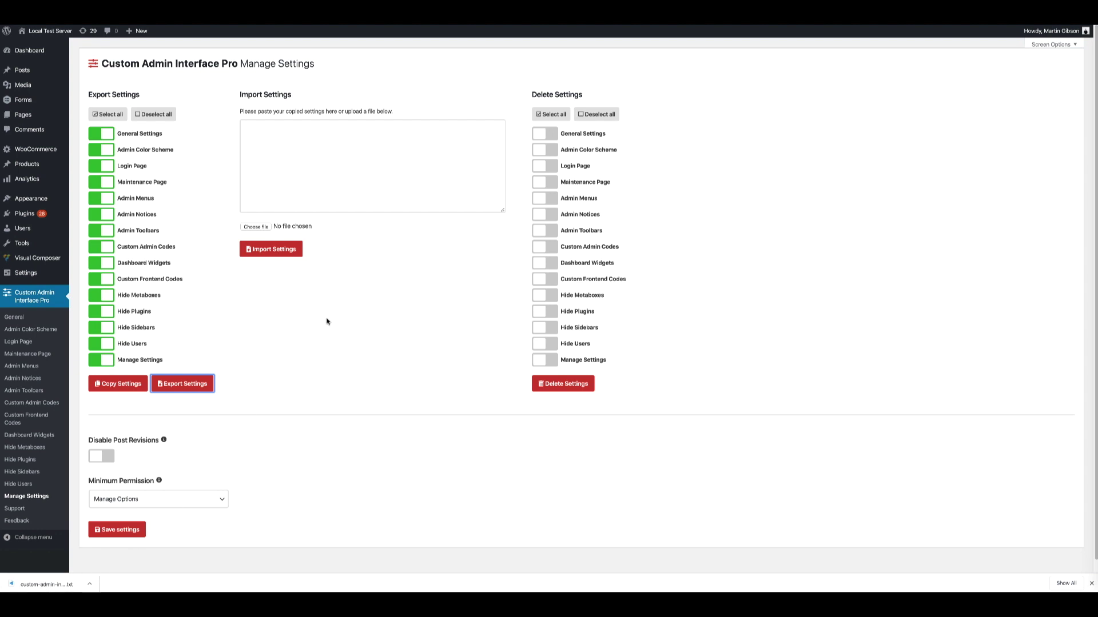
Step: Try selecting all settings for deletion on the Manage Settings page, and clear that selection
click(267, 126)
click(546, 114)
click(584, 116)
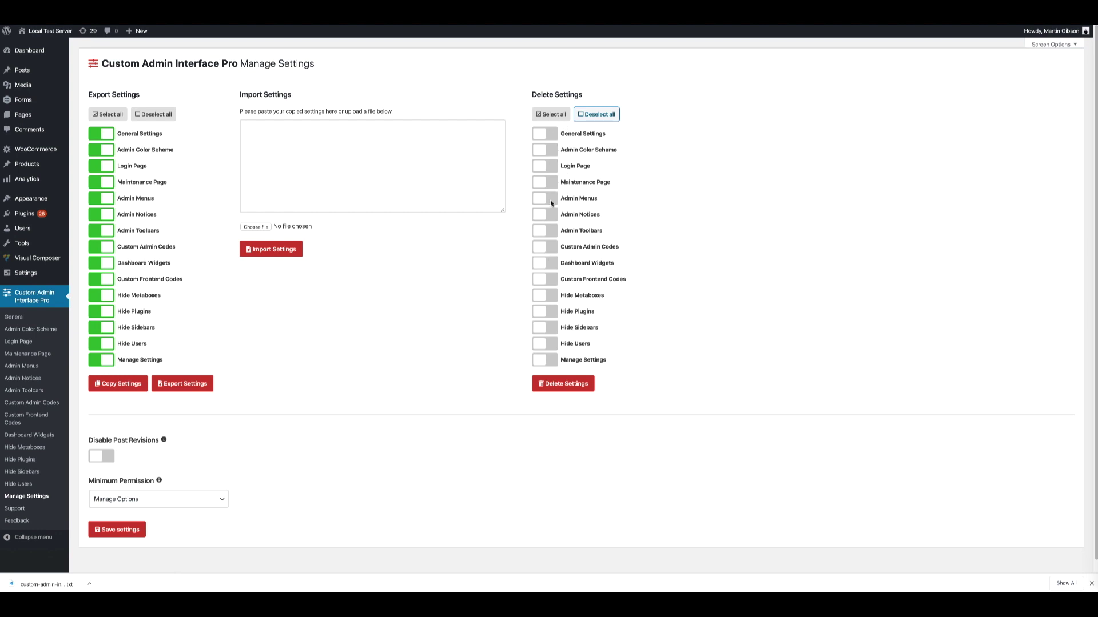
Step: Look over the Minimum Permission choices and keep Manage Options
scroll(448, 247, down, 1)
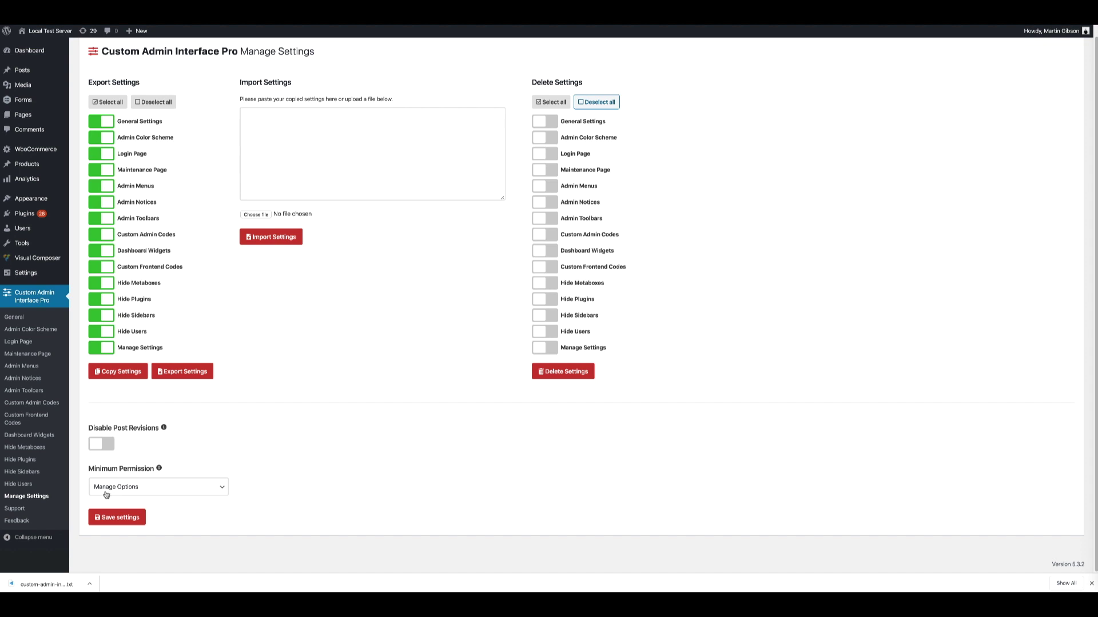
click(130, 489)
click(131, 487)
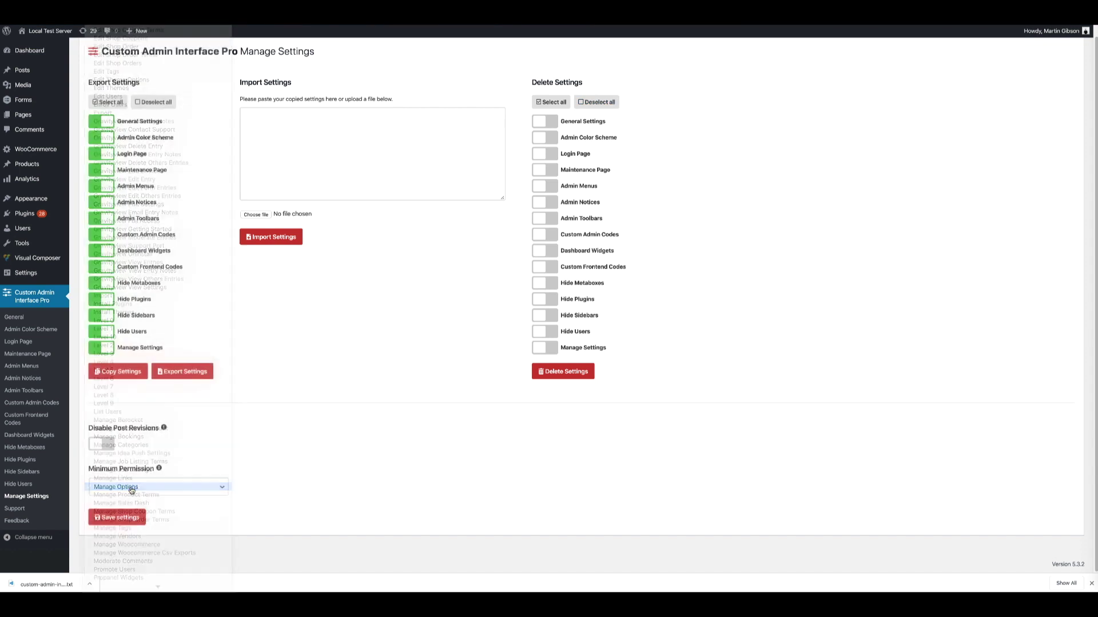